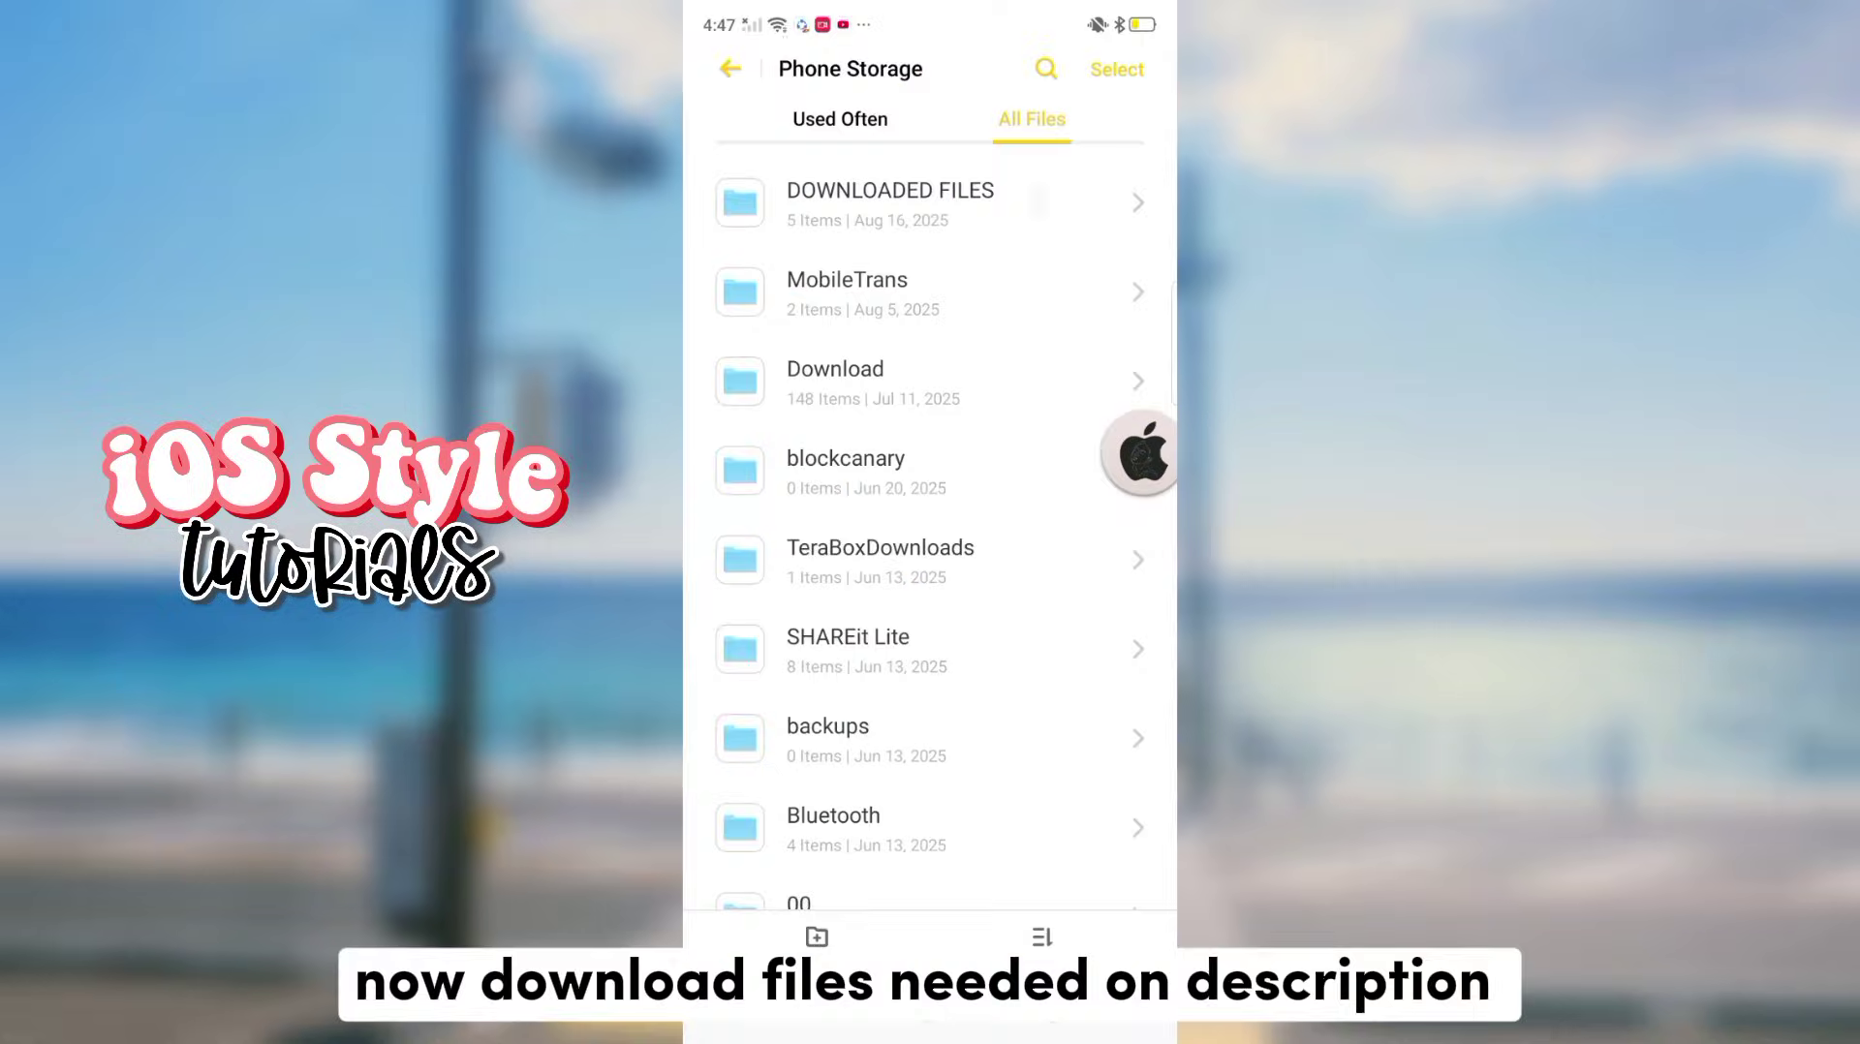
# Open DOWNLOADED FILES with the InstaPro apk and iOS fonts, then return home.
pyautogui.click(1052, 203)
pyautogui.moveTo(1142, 453); pyautogui.dragTo(1026, 387)
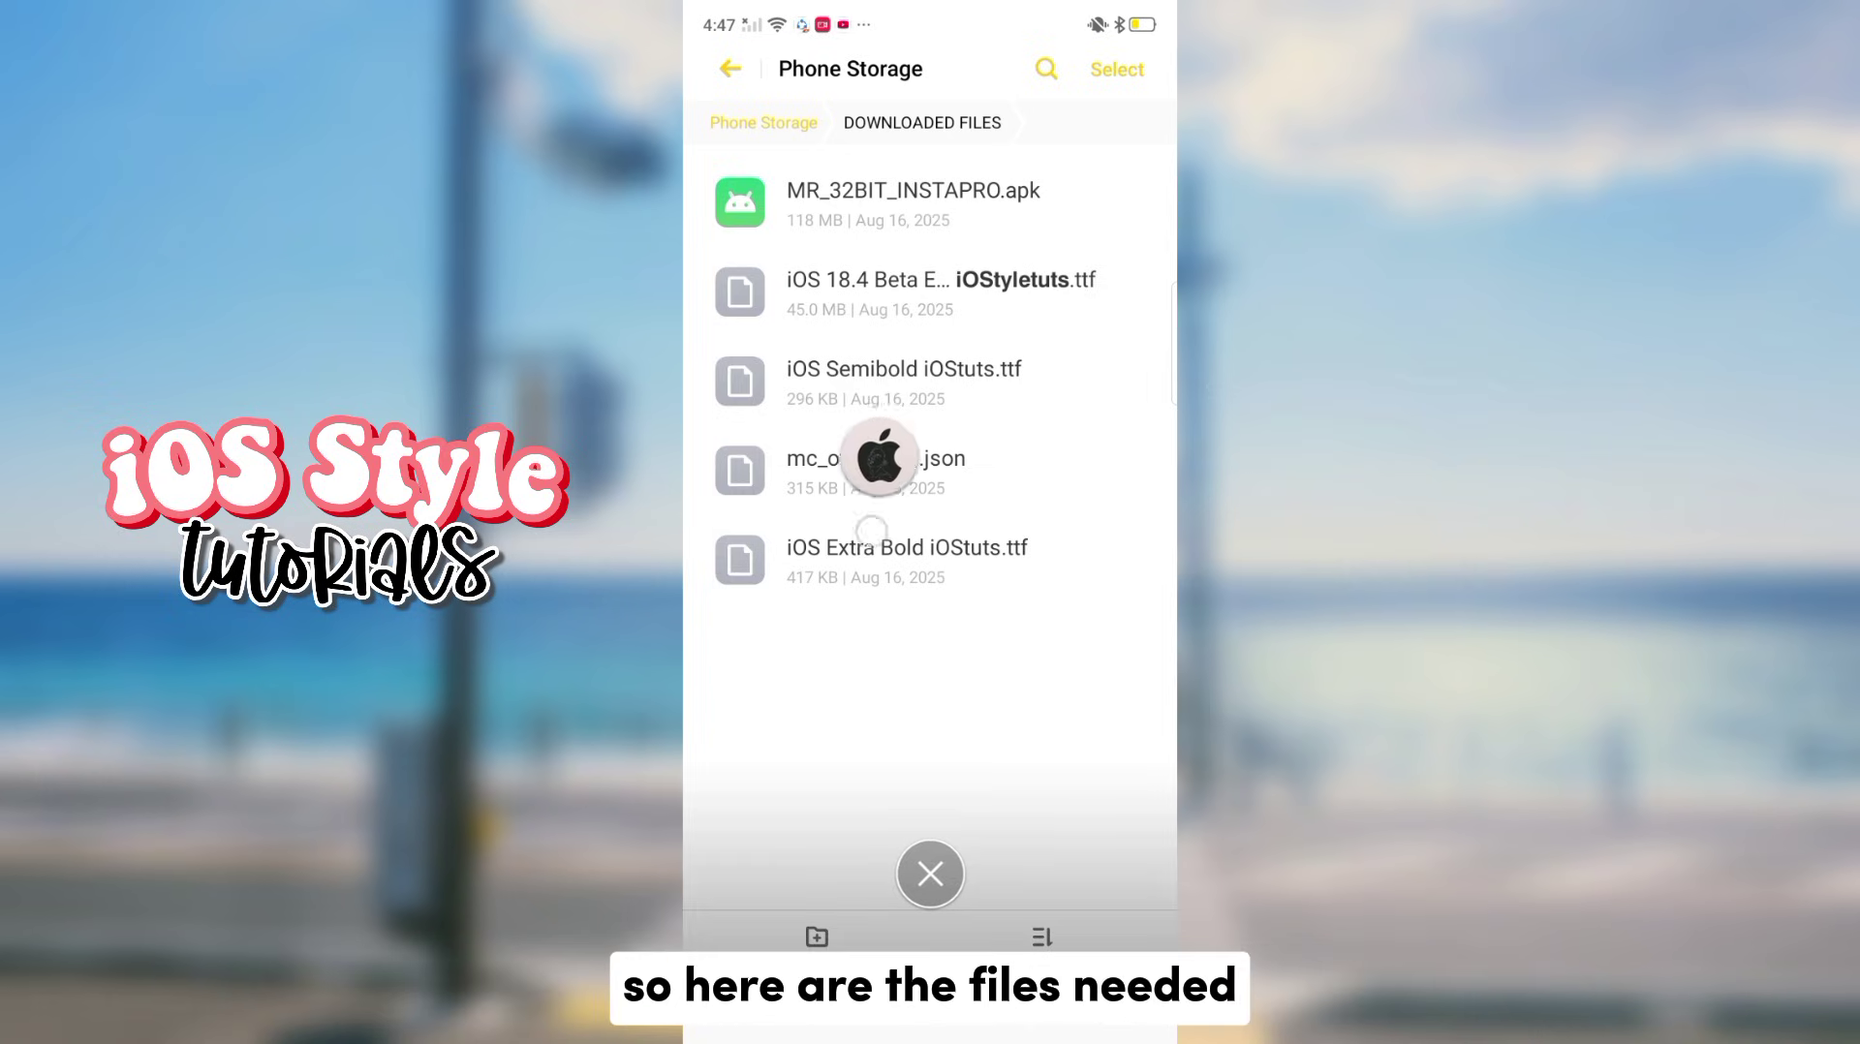
pyautogui.moveTo(1042, 1037); pyautogui.dragTo(1042, 681)
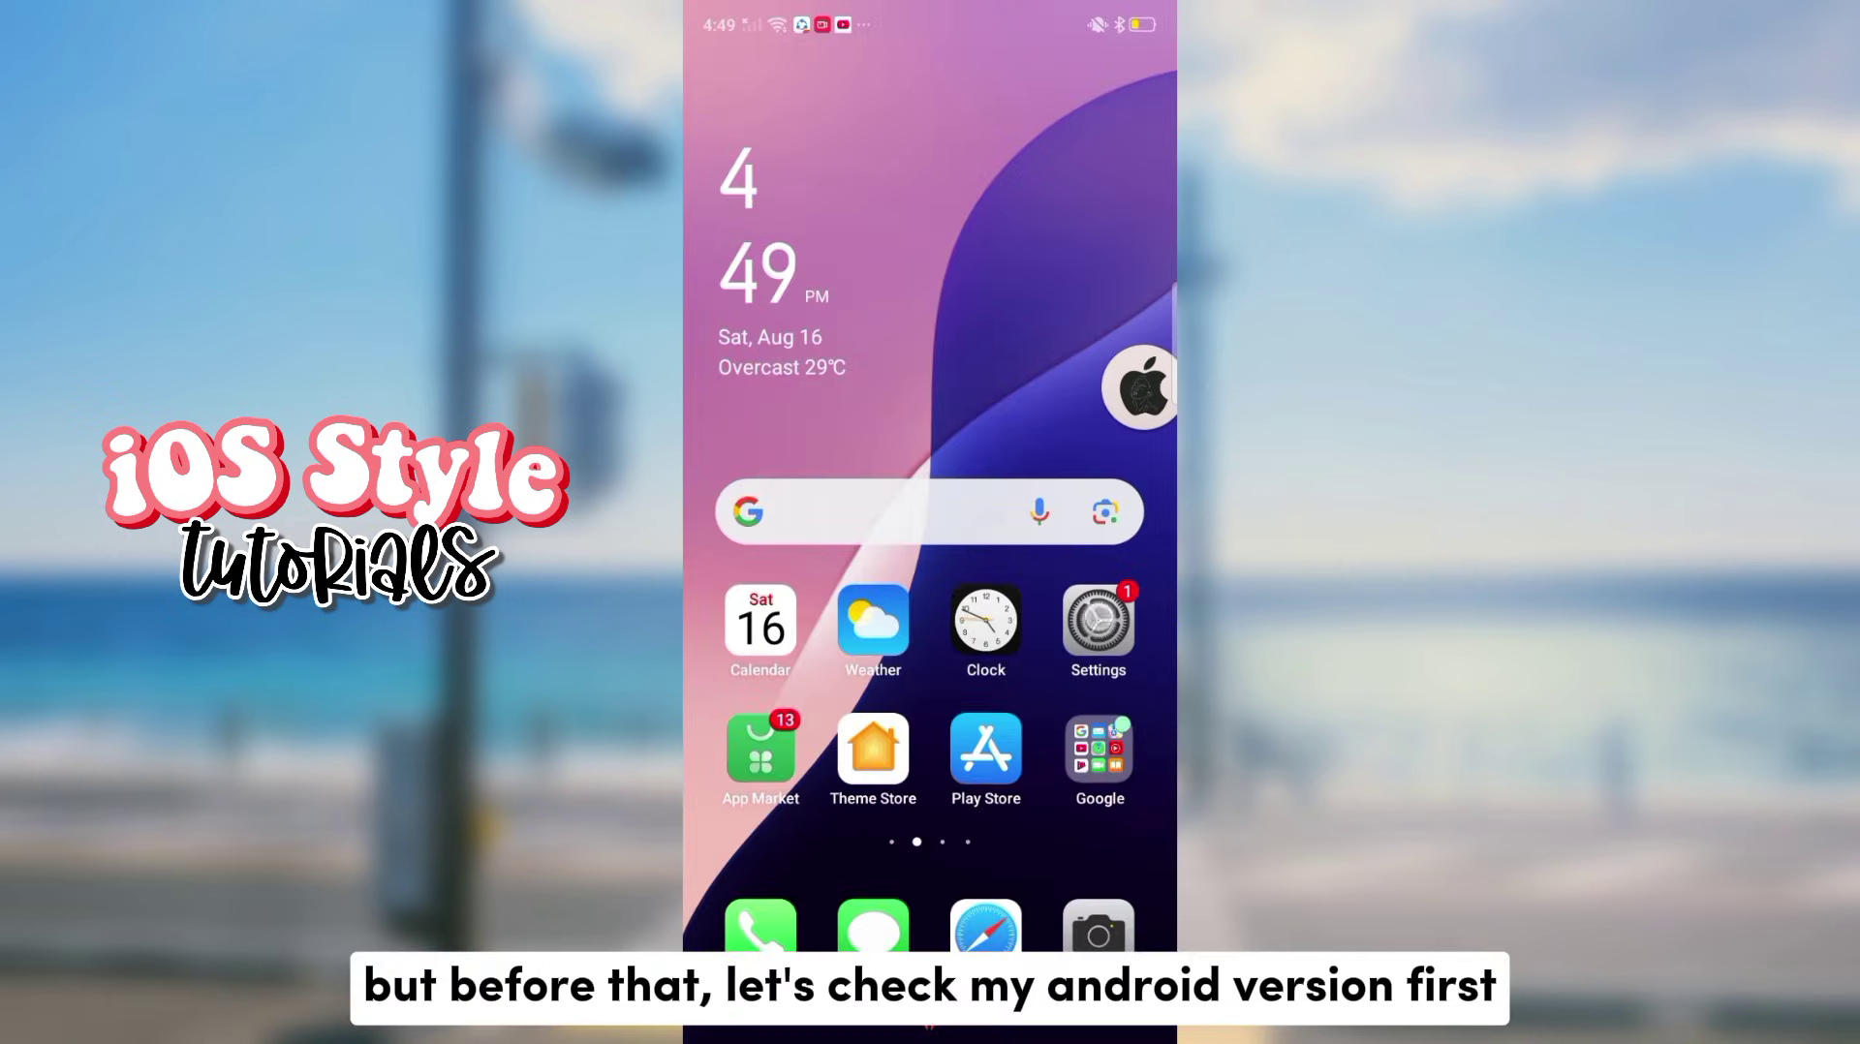
pyautogui.click(1098, 621)
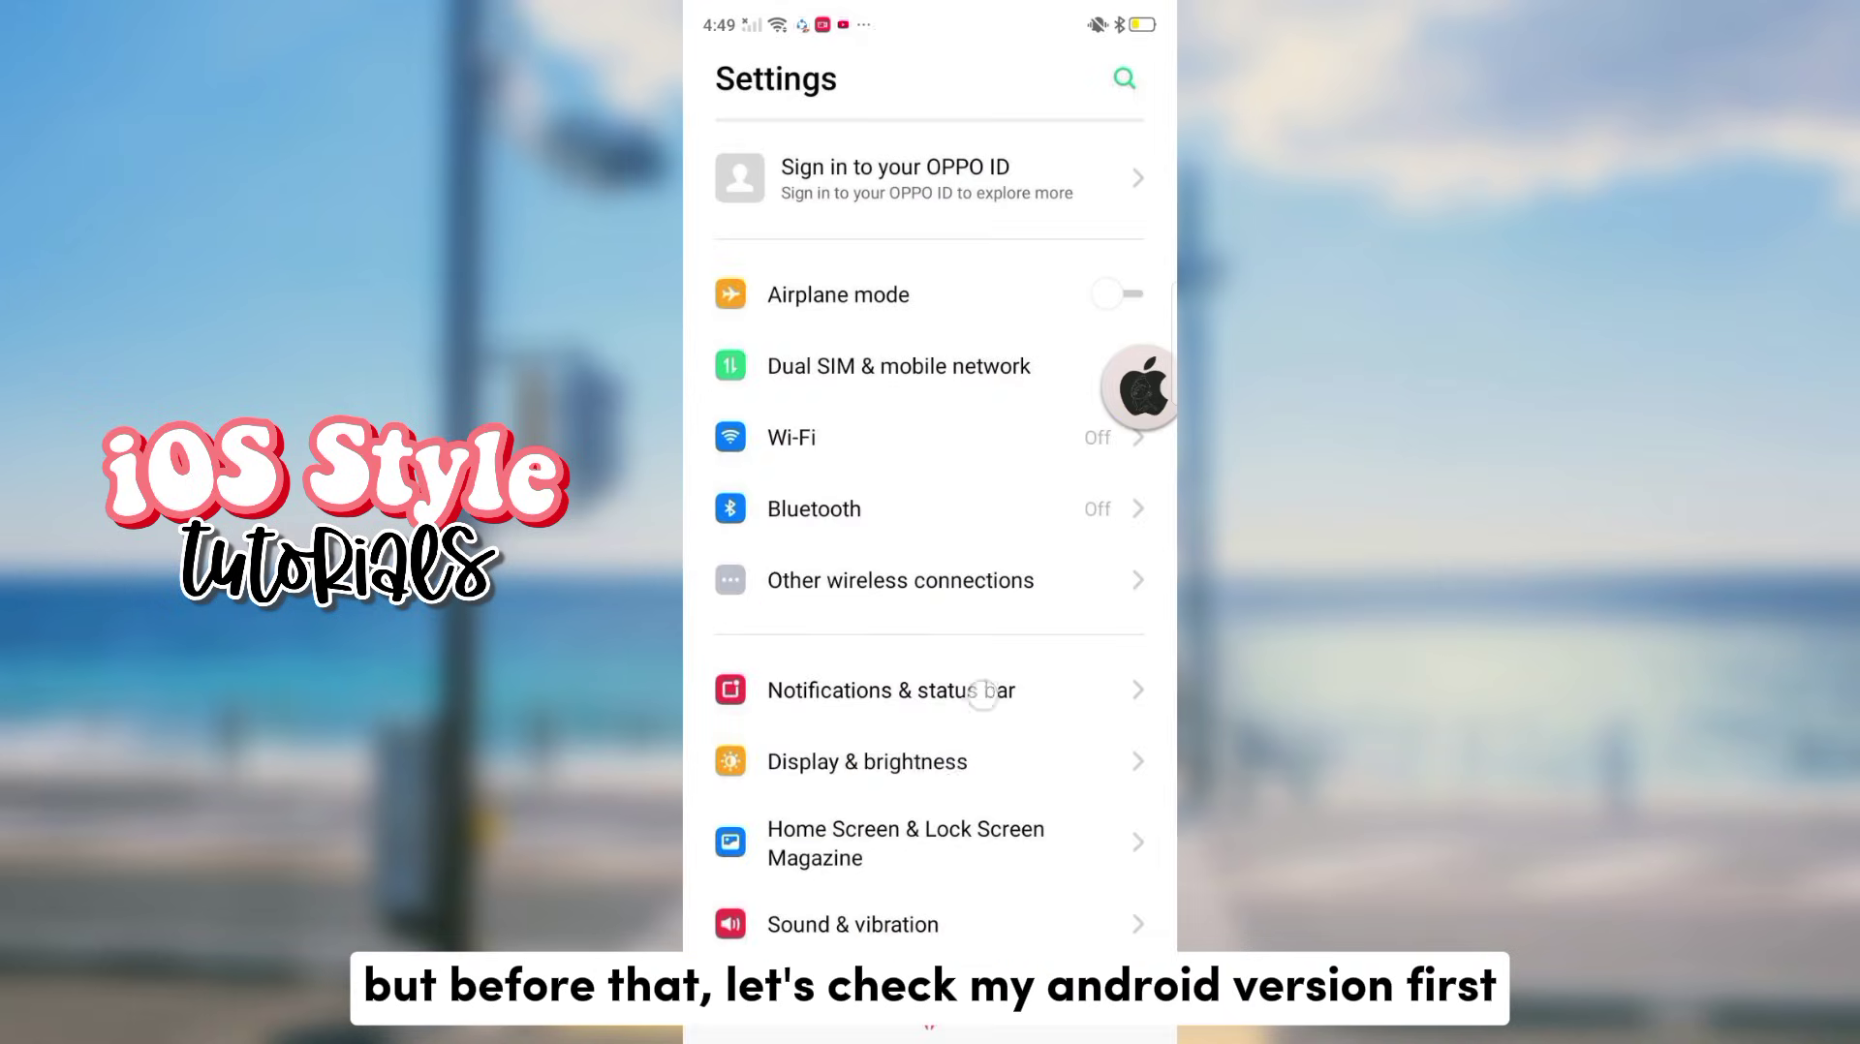
pyautogui.moveTo(982, 695); pyautogui.dragTo(988, 368)
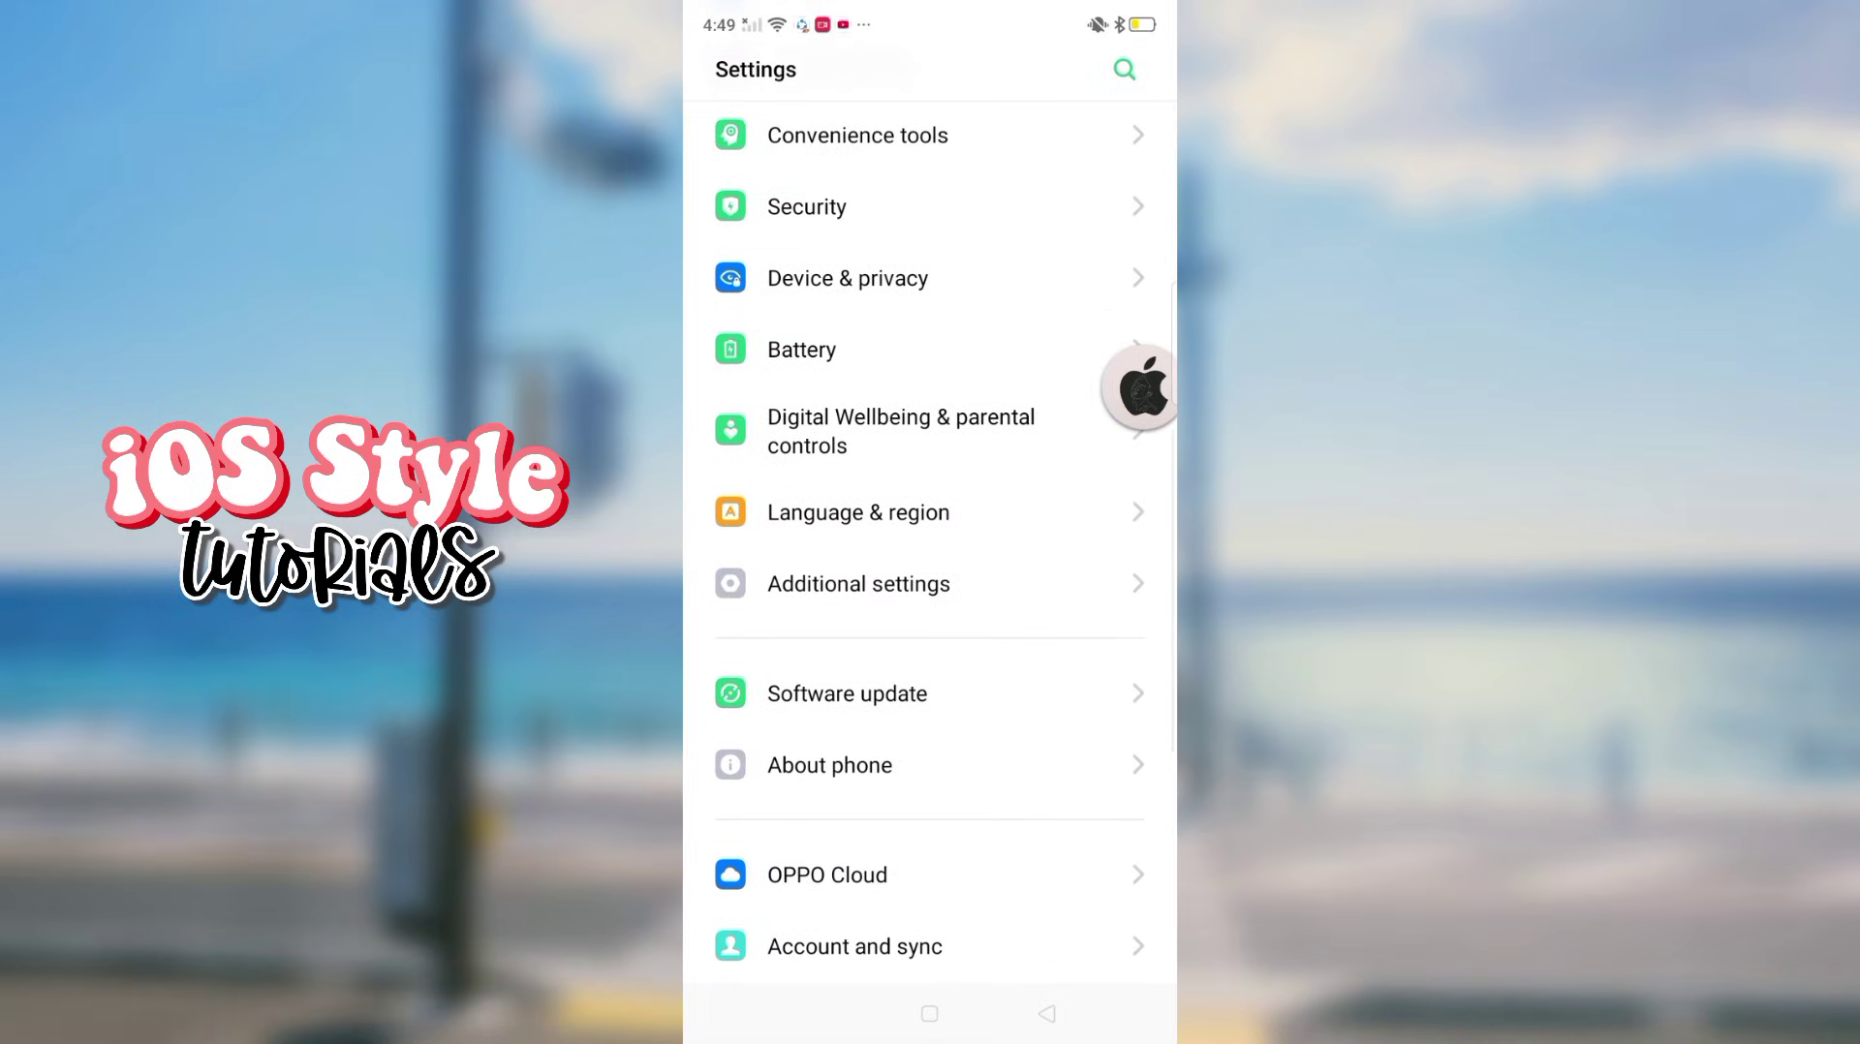
pyautogui.click(955, 757)
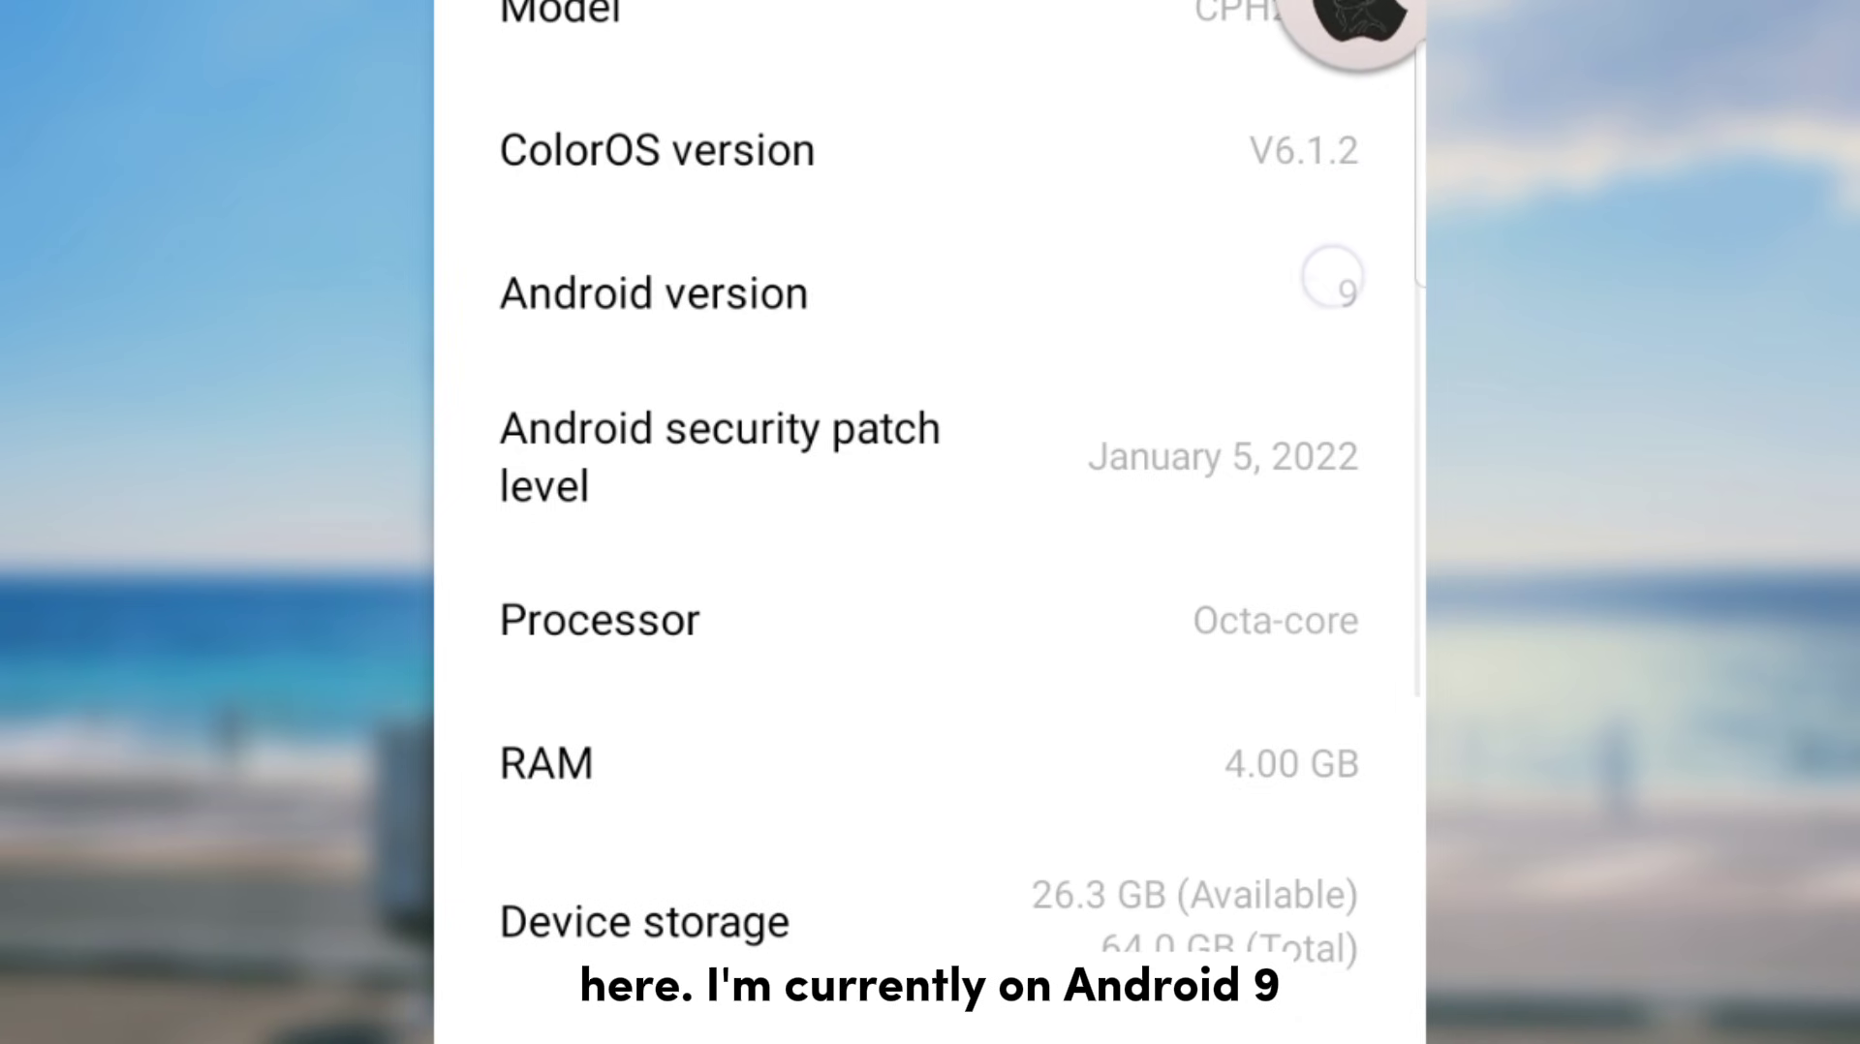
pyautogui.moveTo(1225, 844); pyautogui.dragTo(1224, 676)
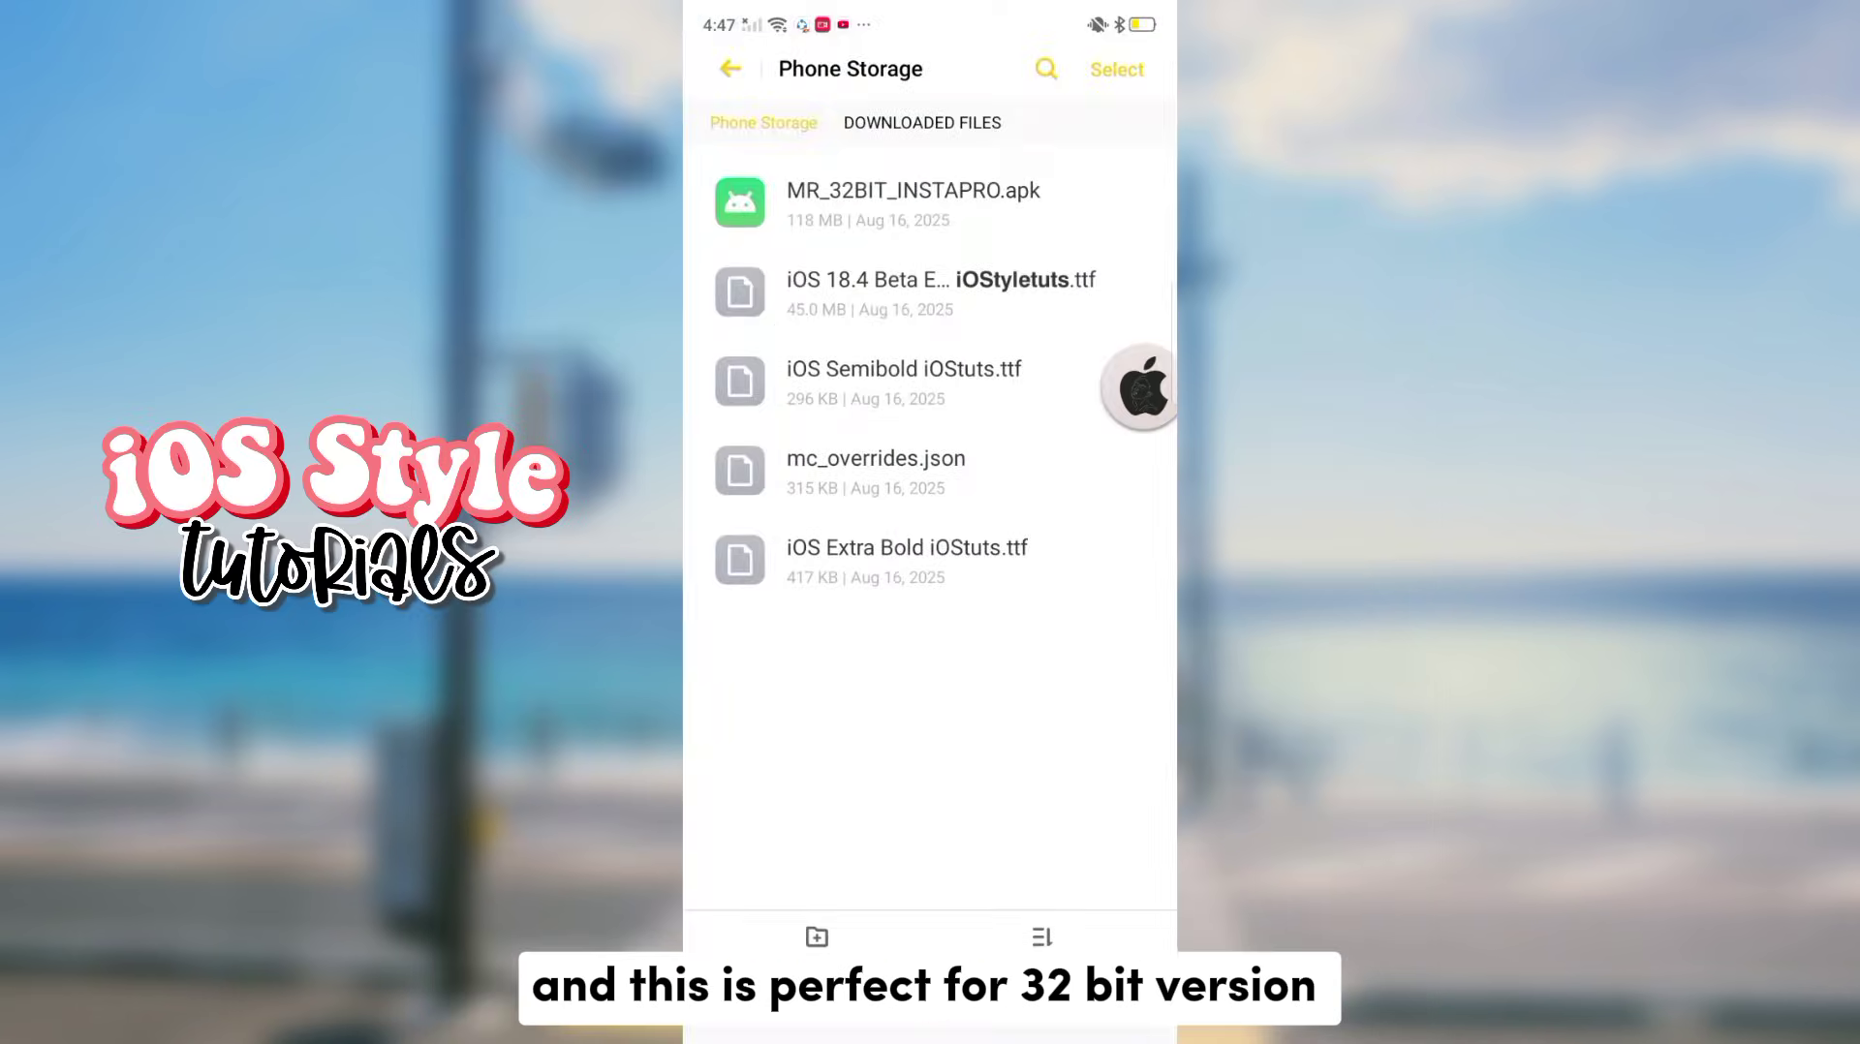
# Install MR_32BIT_INSTAPRO.apk from the downloaded files folder.
pyautogui.click(910, 203)
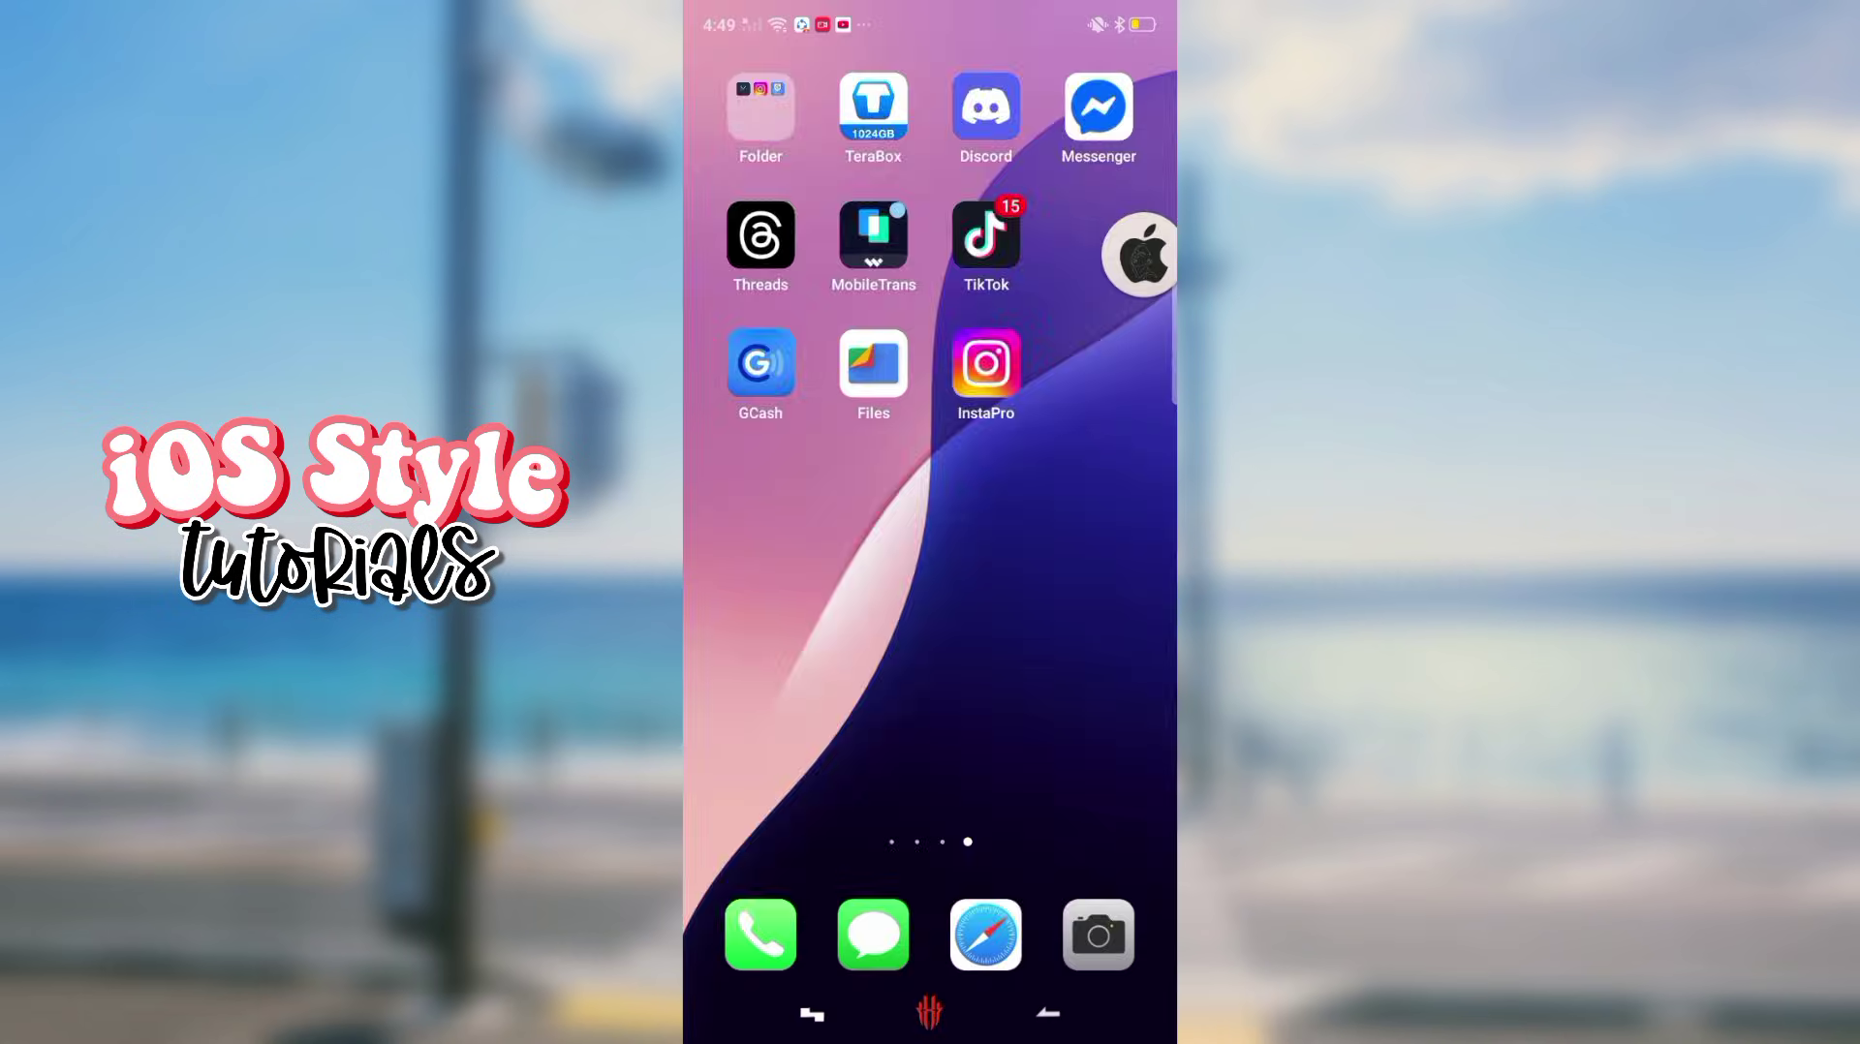
# Launch InstaPro, log in with the account credentials, and dismiss the Telegram notice.
pyautogui.click(986, 363)
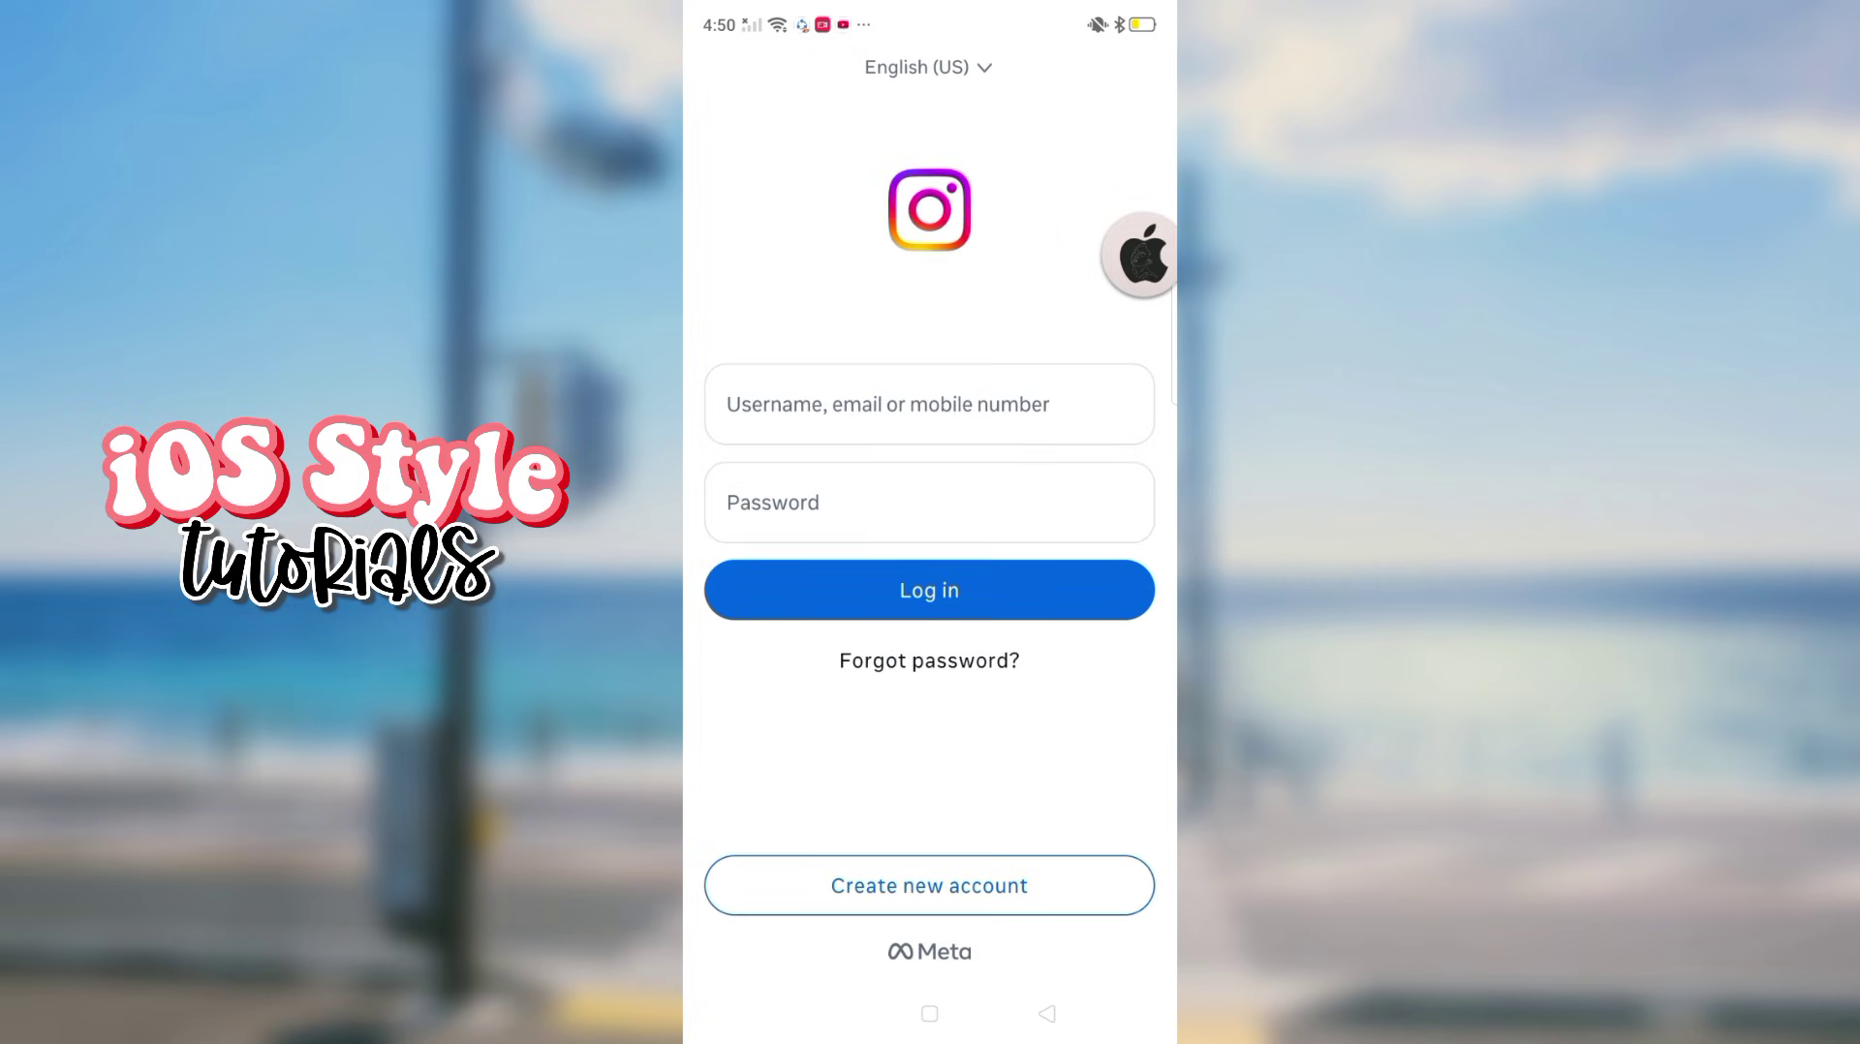
pyautogui.click(1013, 429)
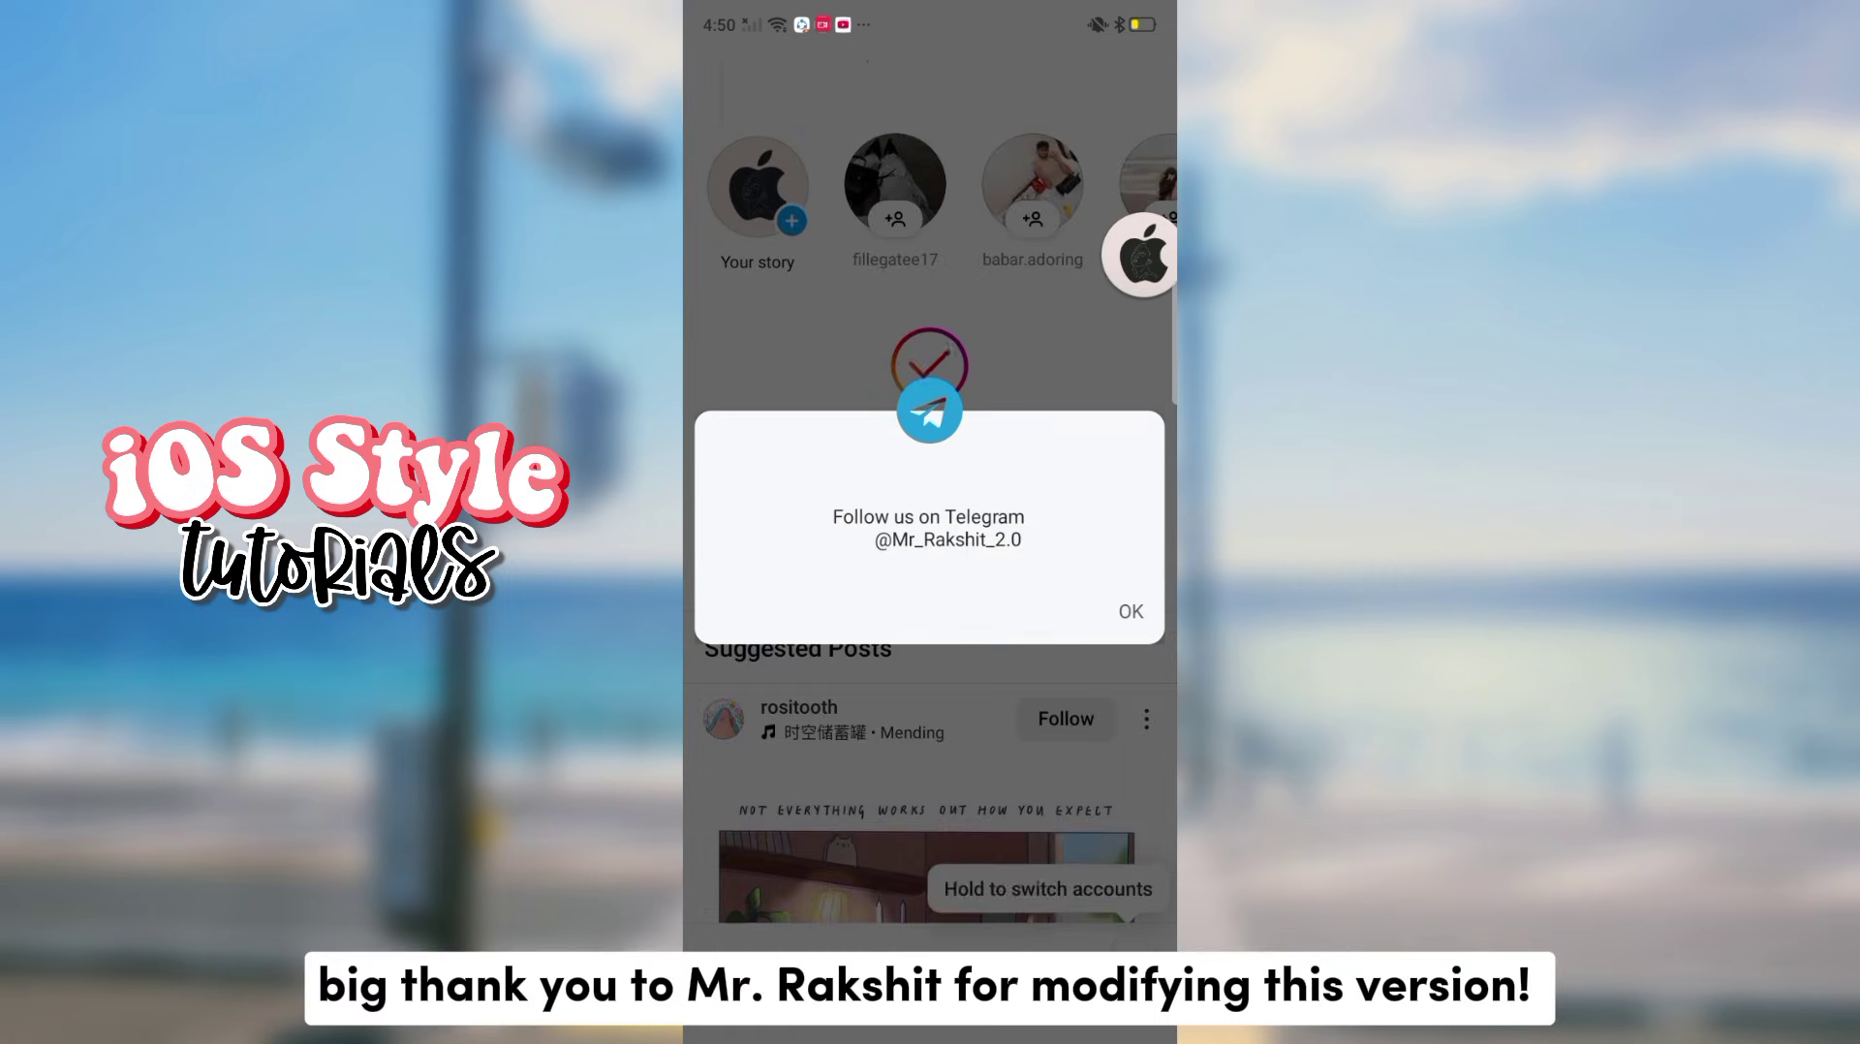
pyautogui.click(1112, 597)
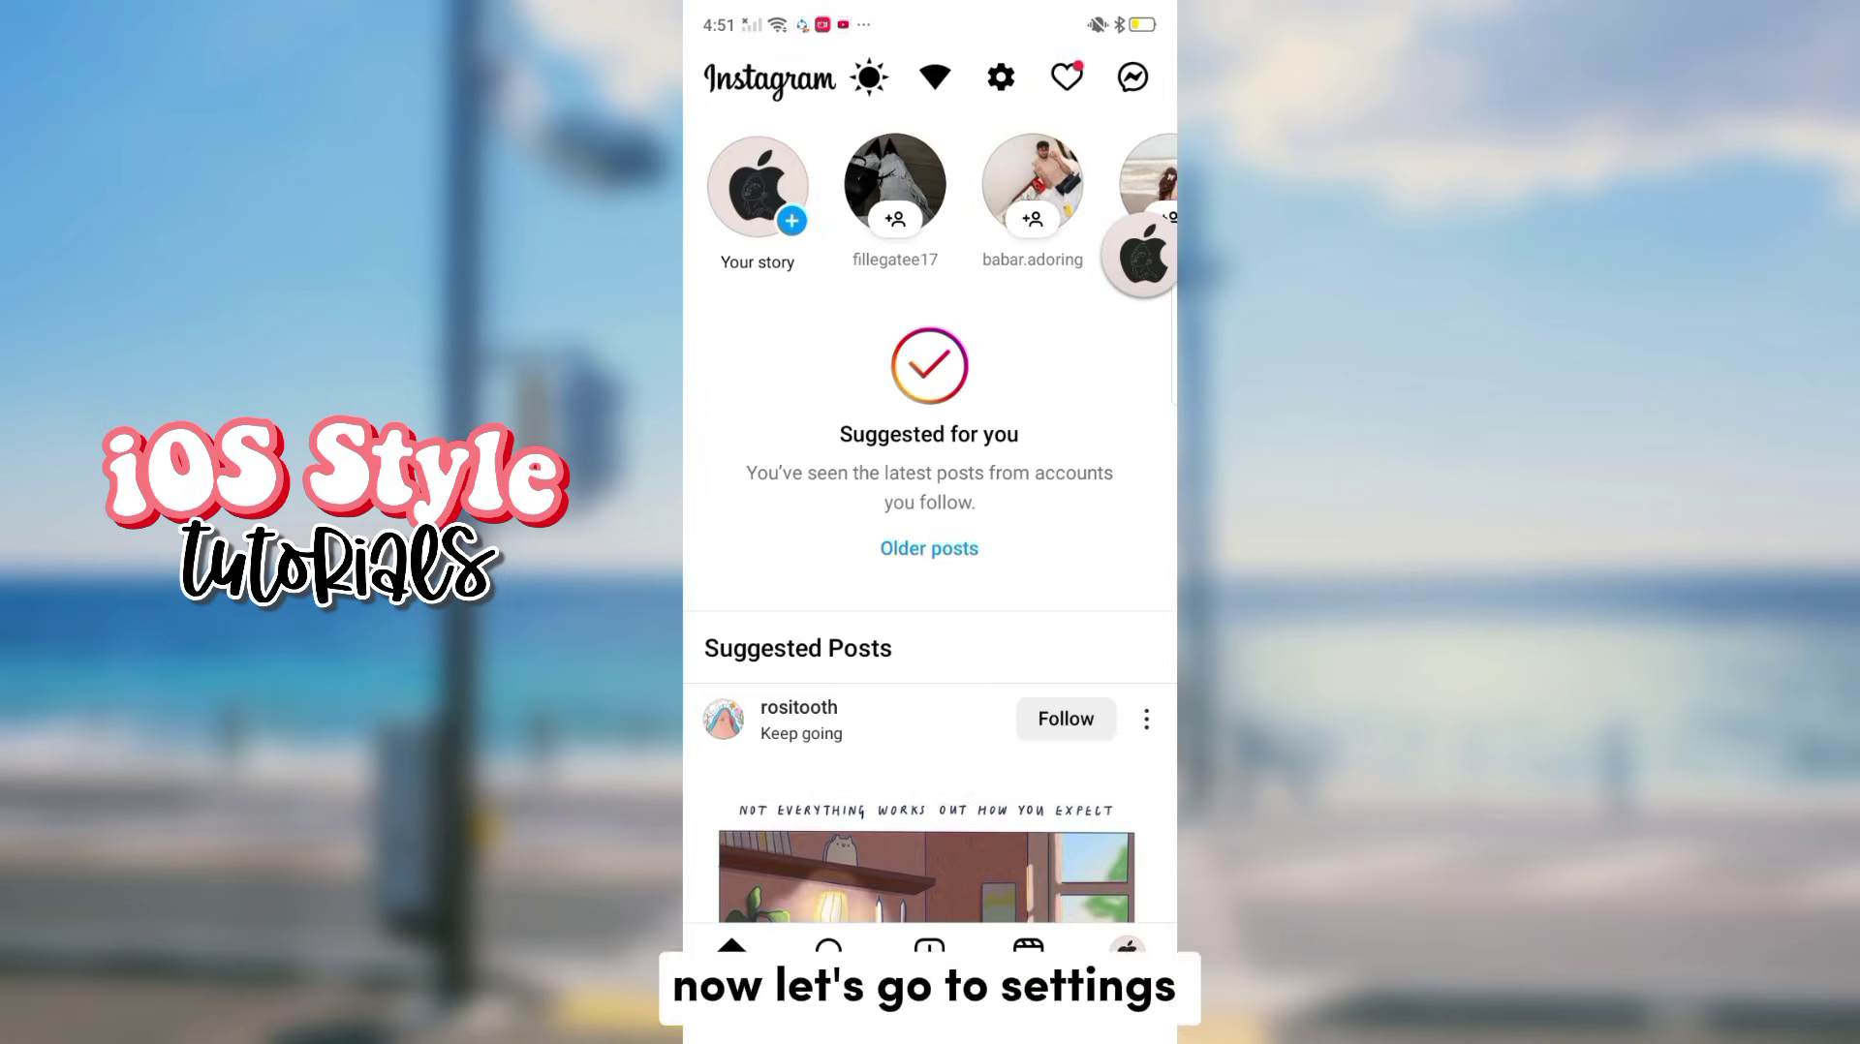
# Enable the Privacy toggles: hide typing, story views, read receipts, live viewing, IDs and profile pictures.
pyautogui.click(1001, 77)
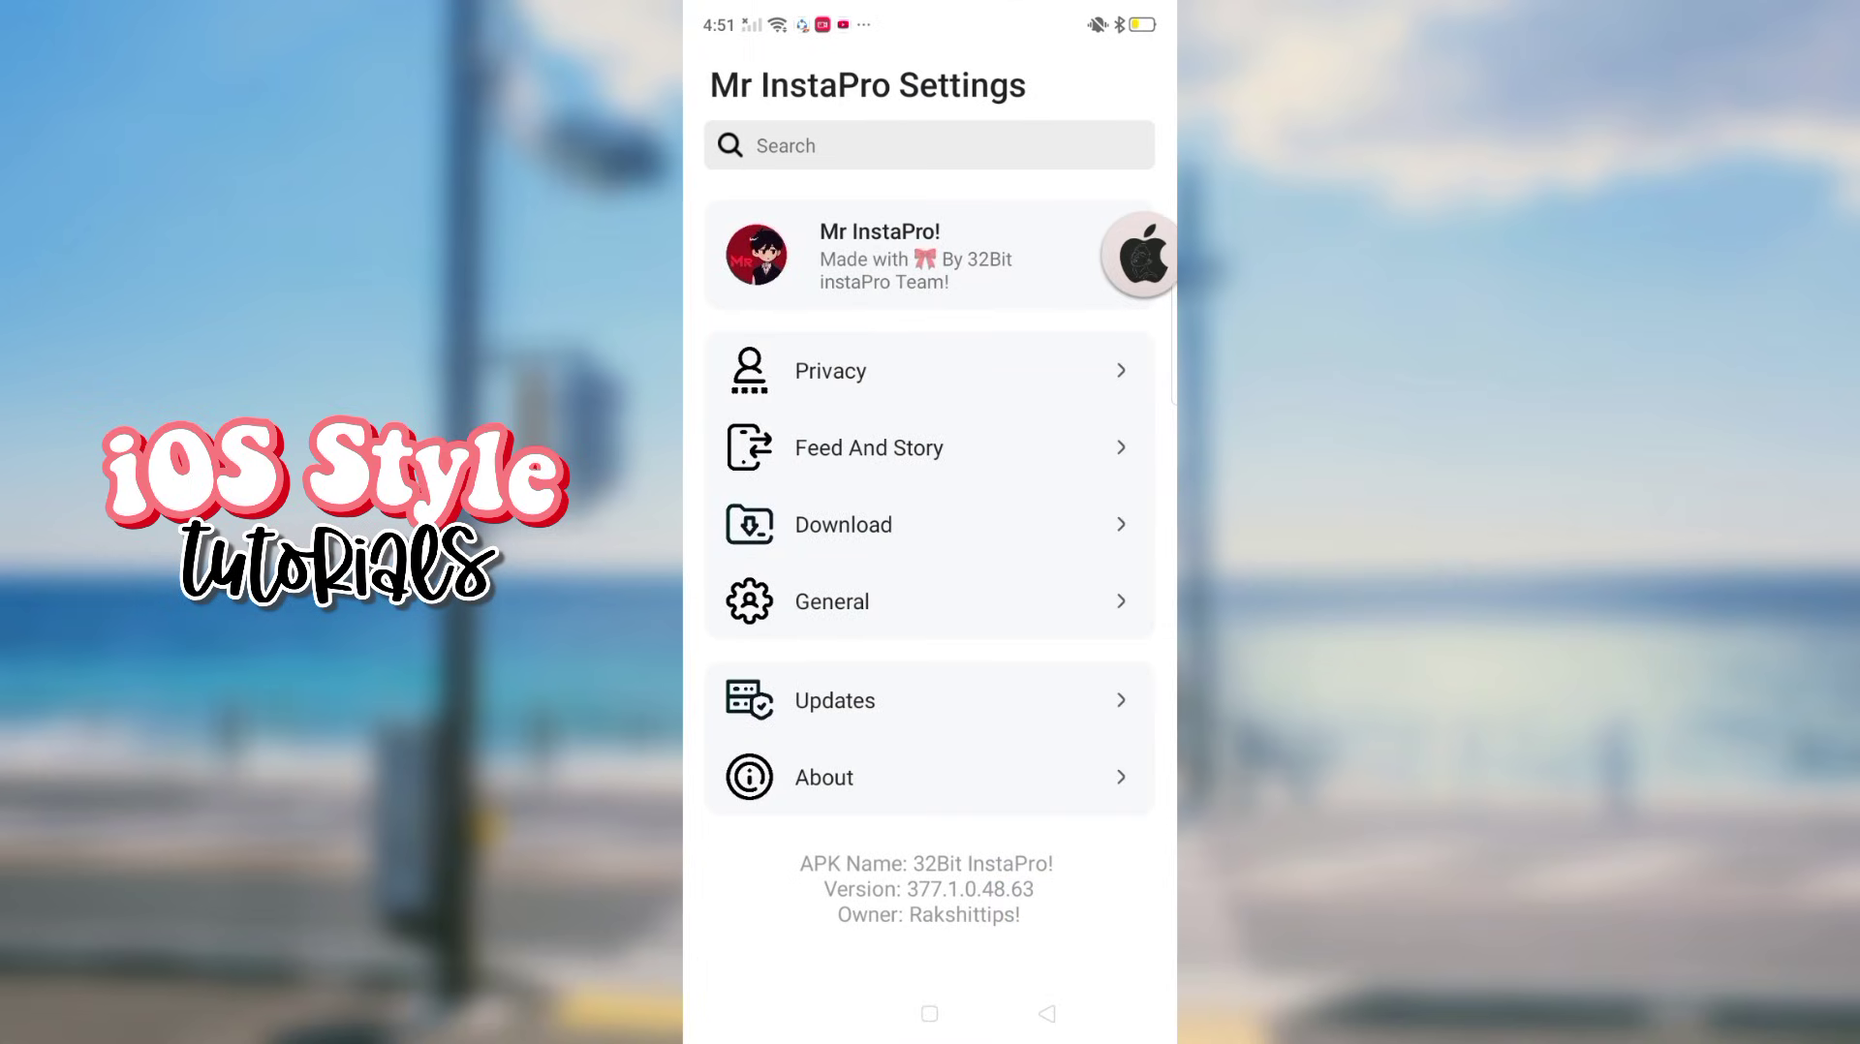
pyautogui.click(1058, 381)
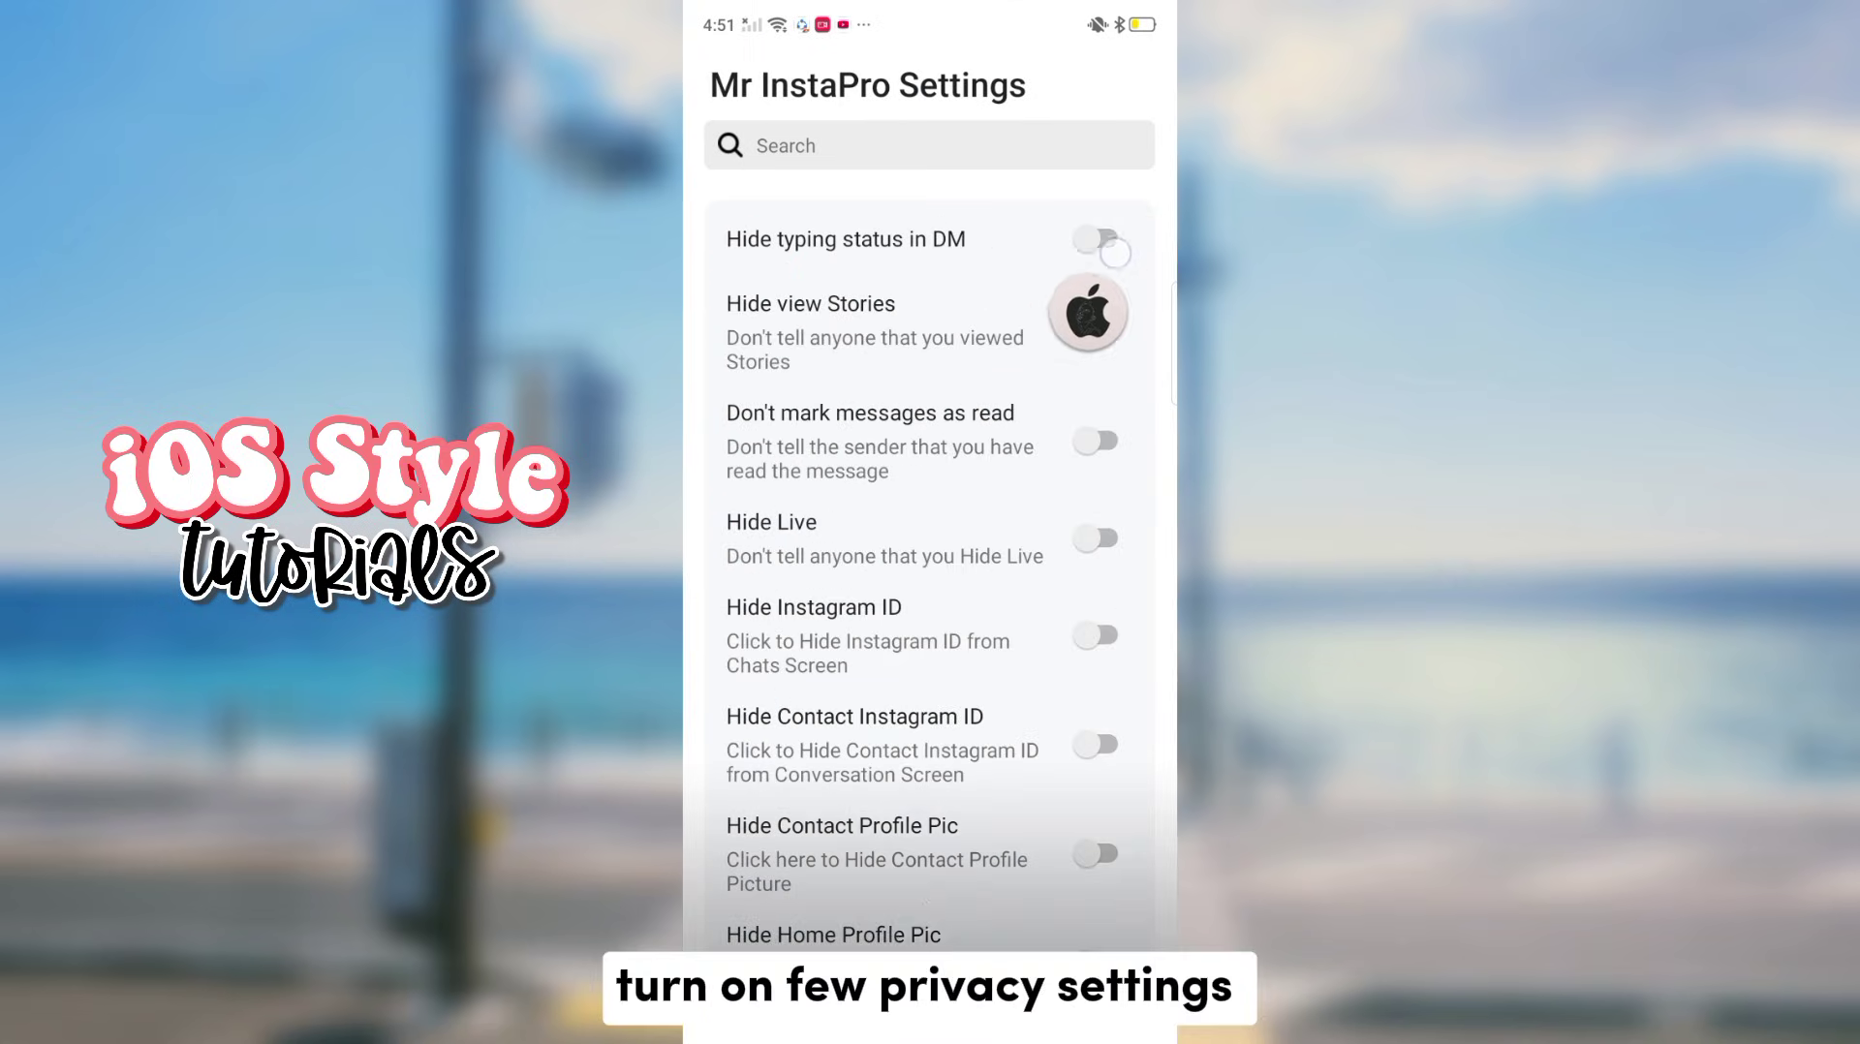
pyautogui.click(1096, 239)
pyautogui.click(1096, 331)
pyautogui.click(1096, 440)
pyautogui.click(1095, 537)
pyautogui.click(1096, 635)
pyautogui.click(1096, 744)
pyautogui.click(1096, 854)
pyautogui.scroll(-2, 930, 581)
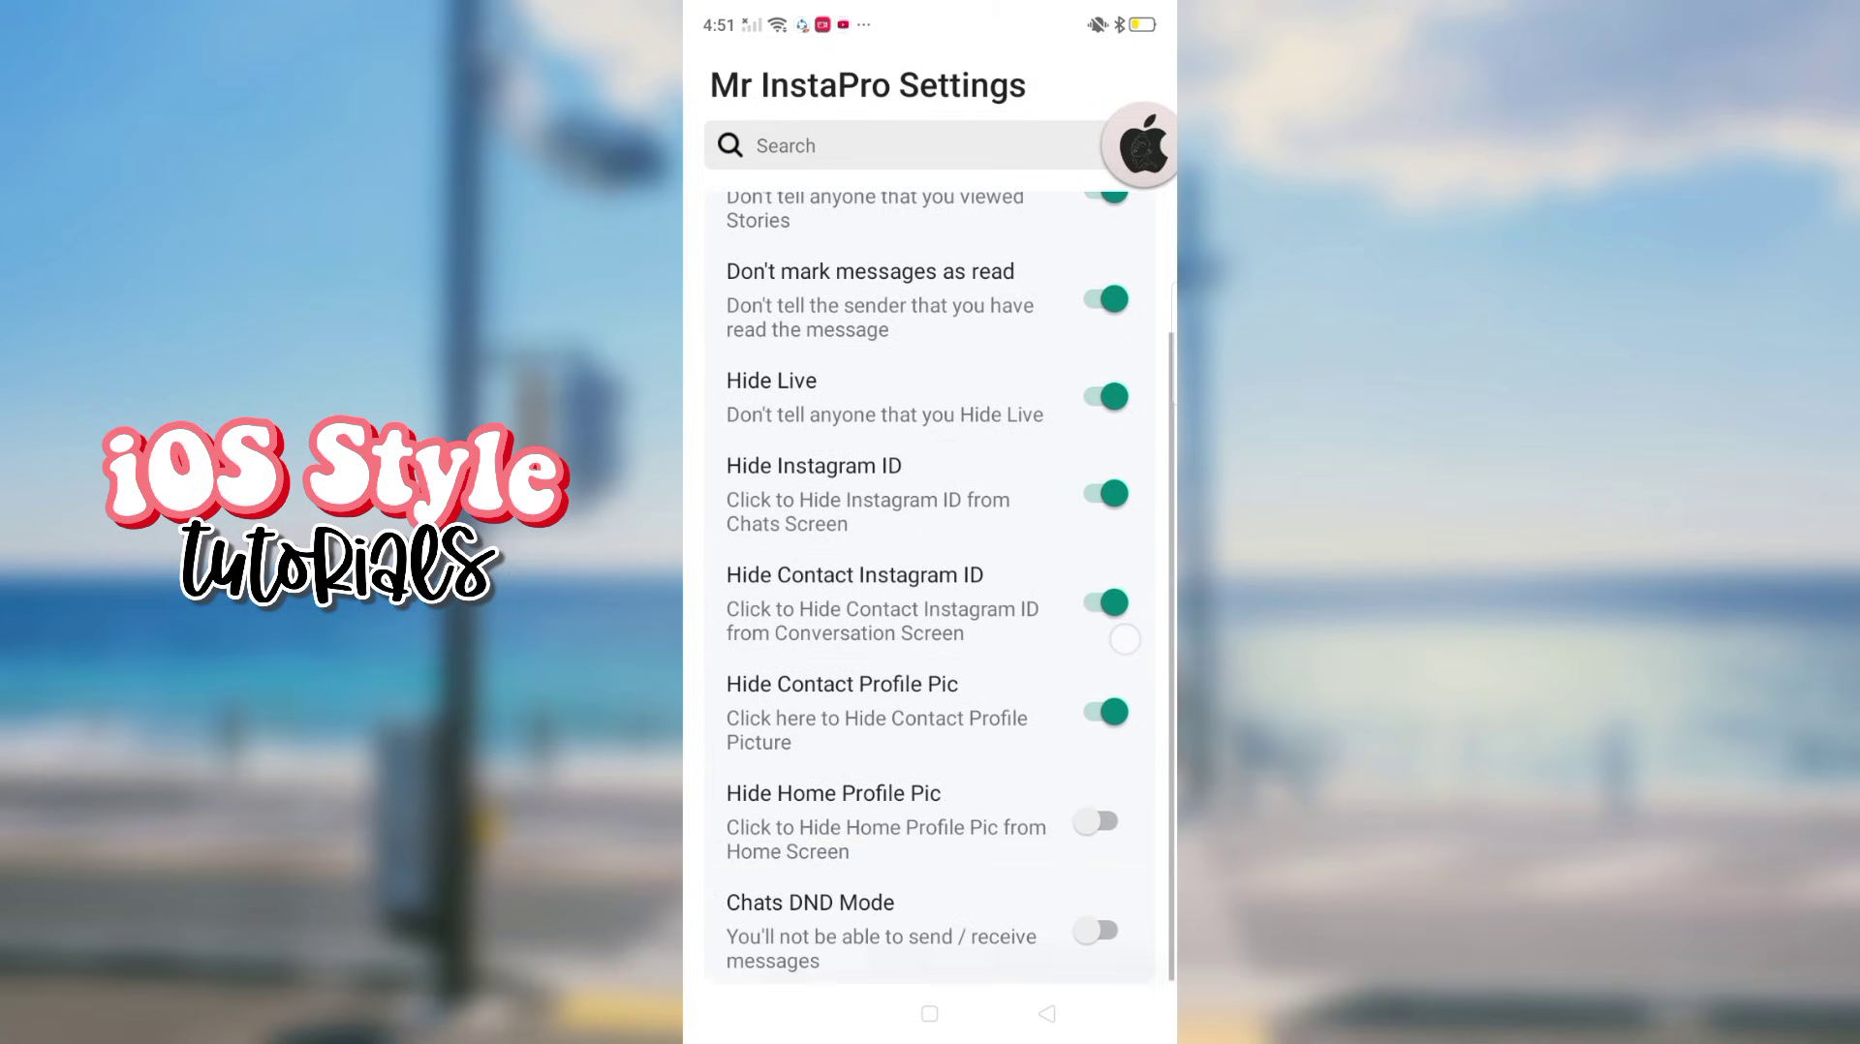
pyautogui.click(1096, 822)
# Review the Feed And Story options and enable Split by username for downloads.
pyautogui.click(1056, 1020)
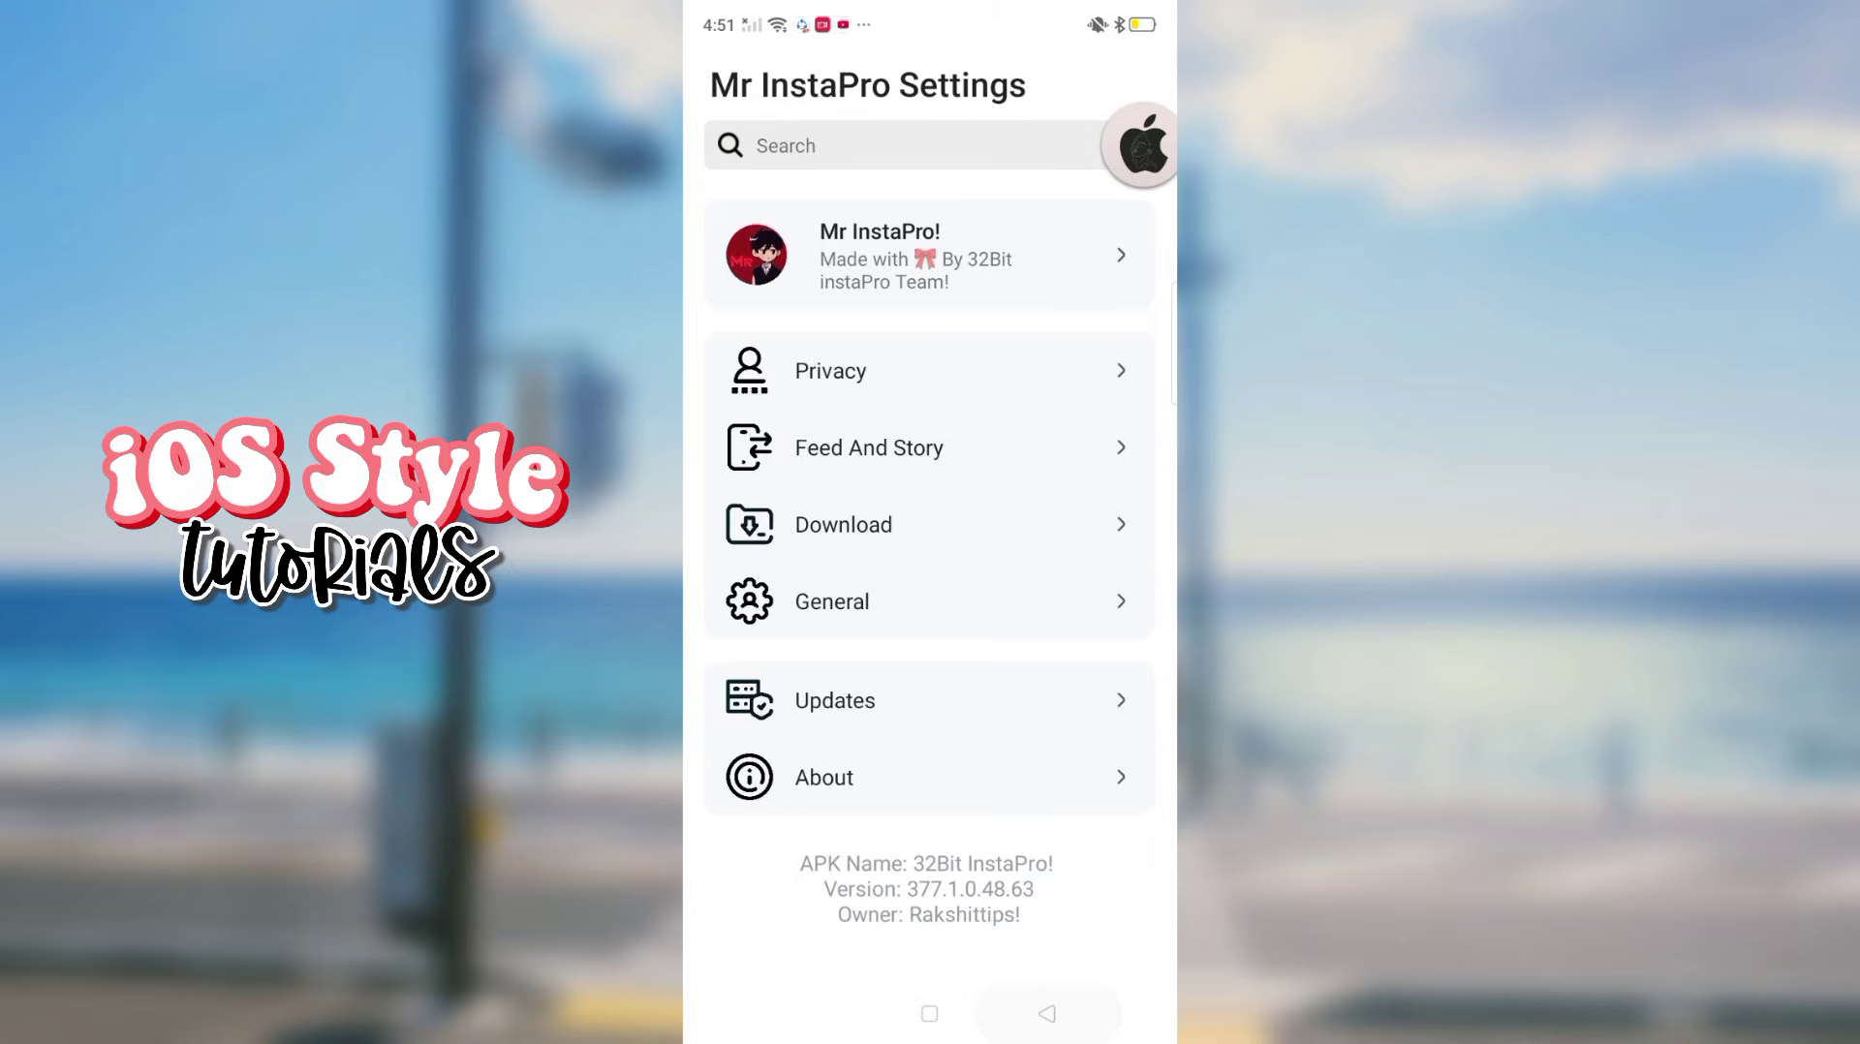
pyautogui.click(869, 447)
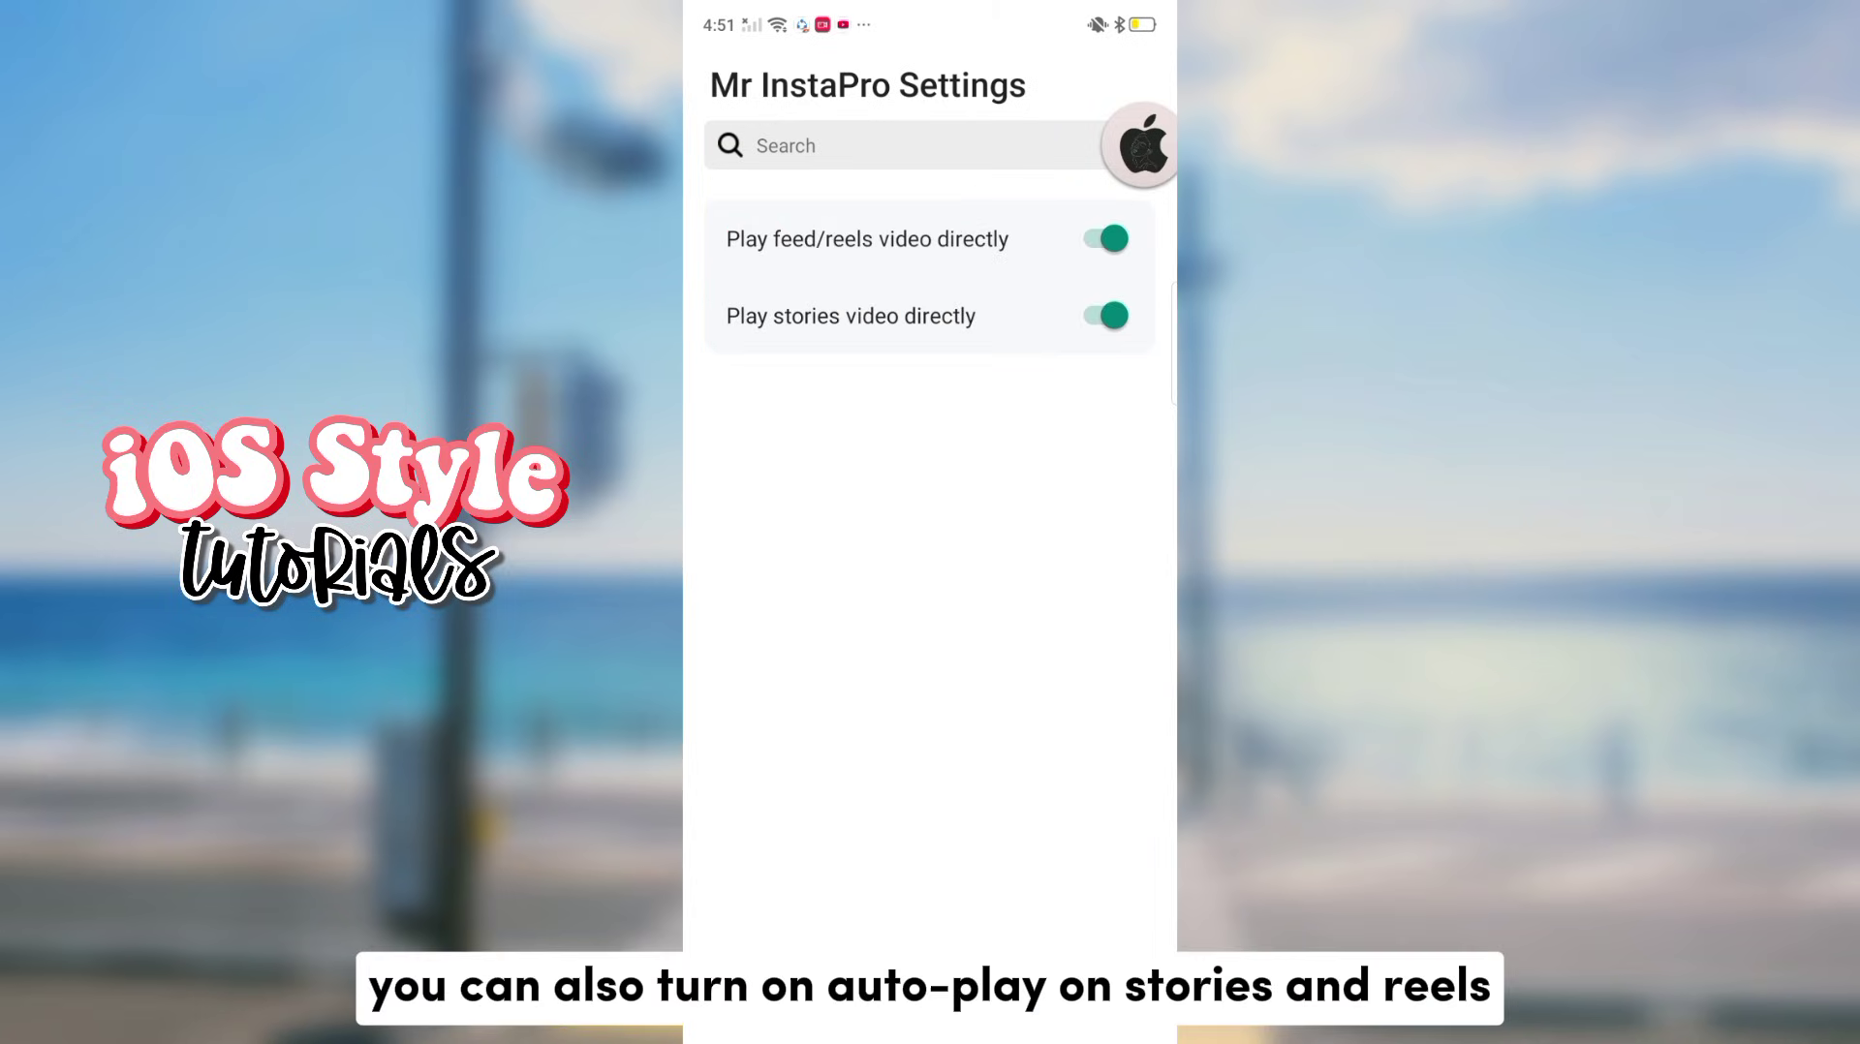
pyautogui.click(1049, 1033)
pyautogui.click(1046, 526)
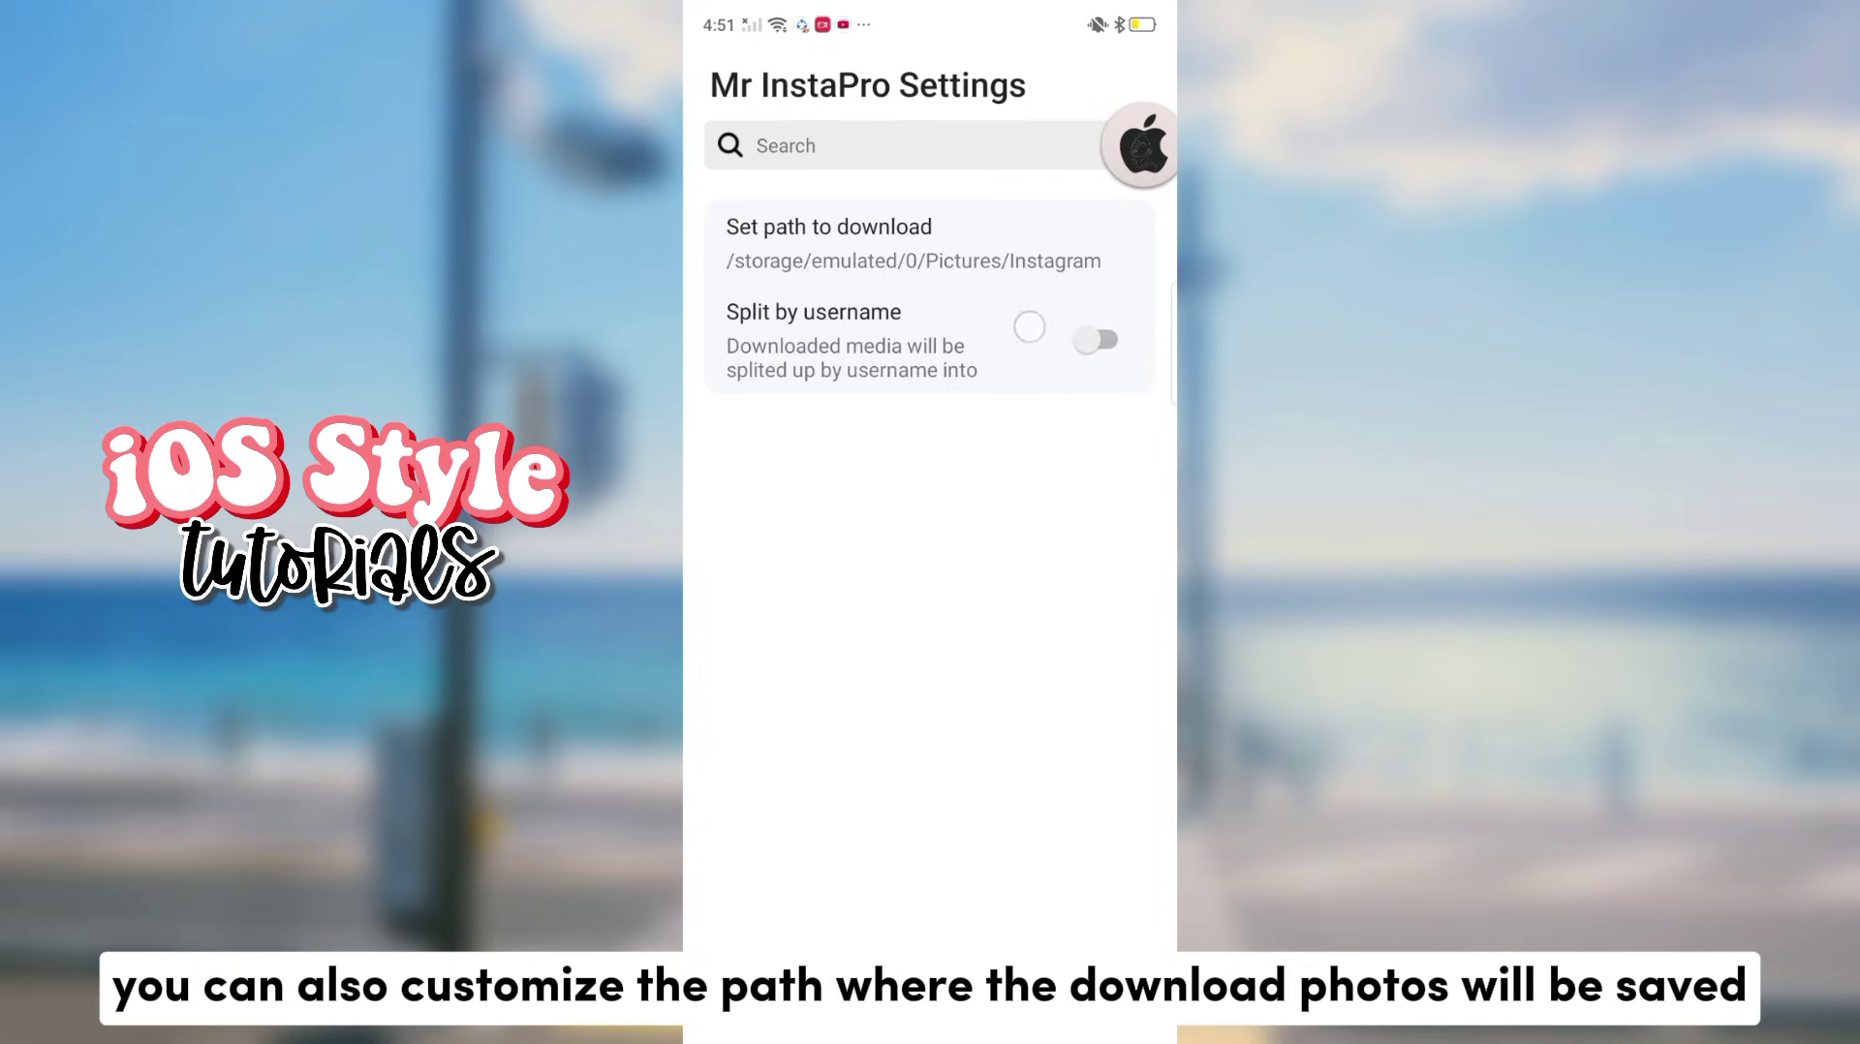
pyautogui.click(1096, 339)
pyautogui.click(1050, 1033)
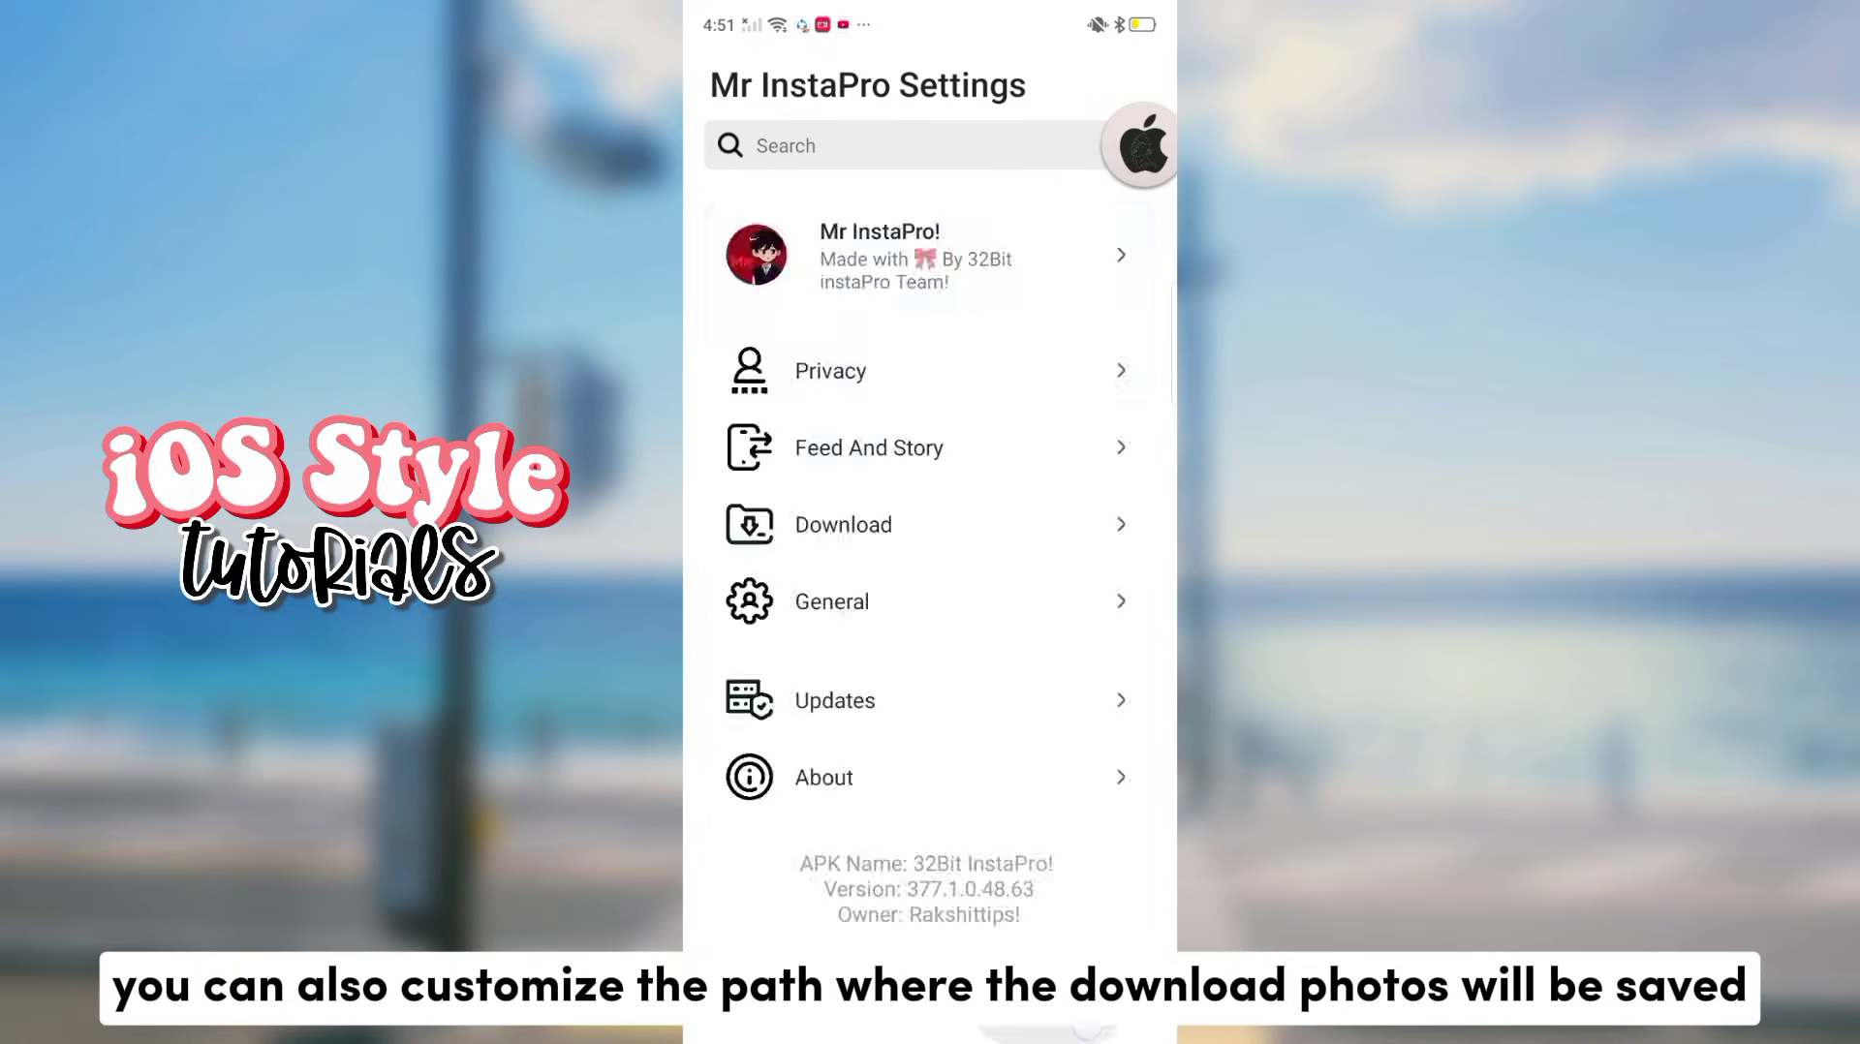
pyautogui.click(872, 602)
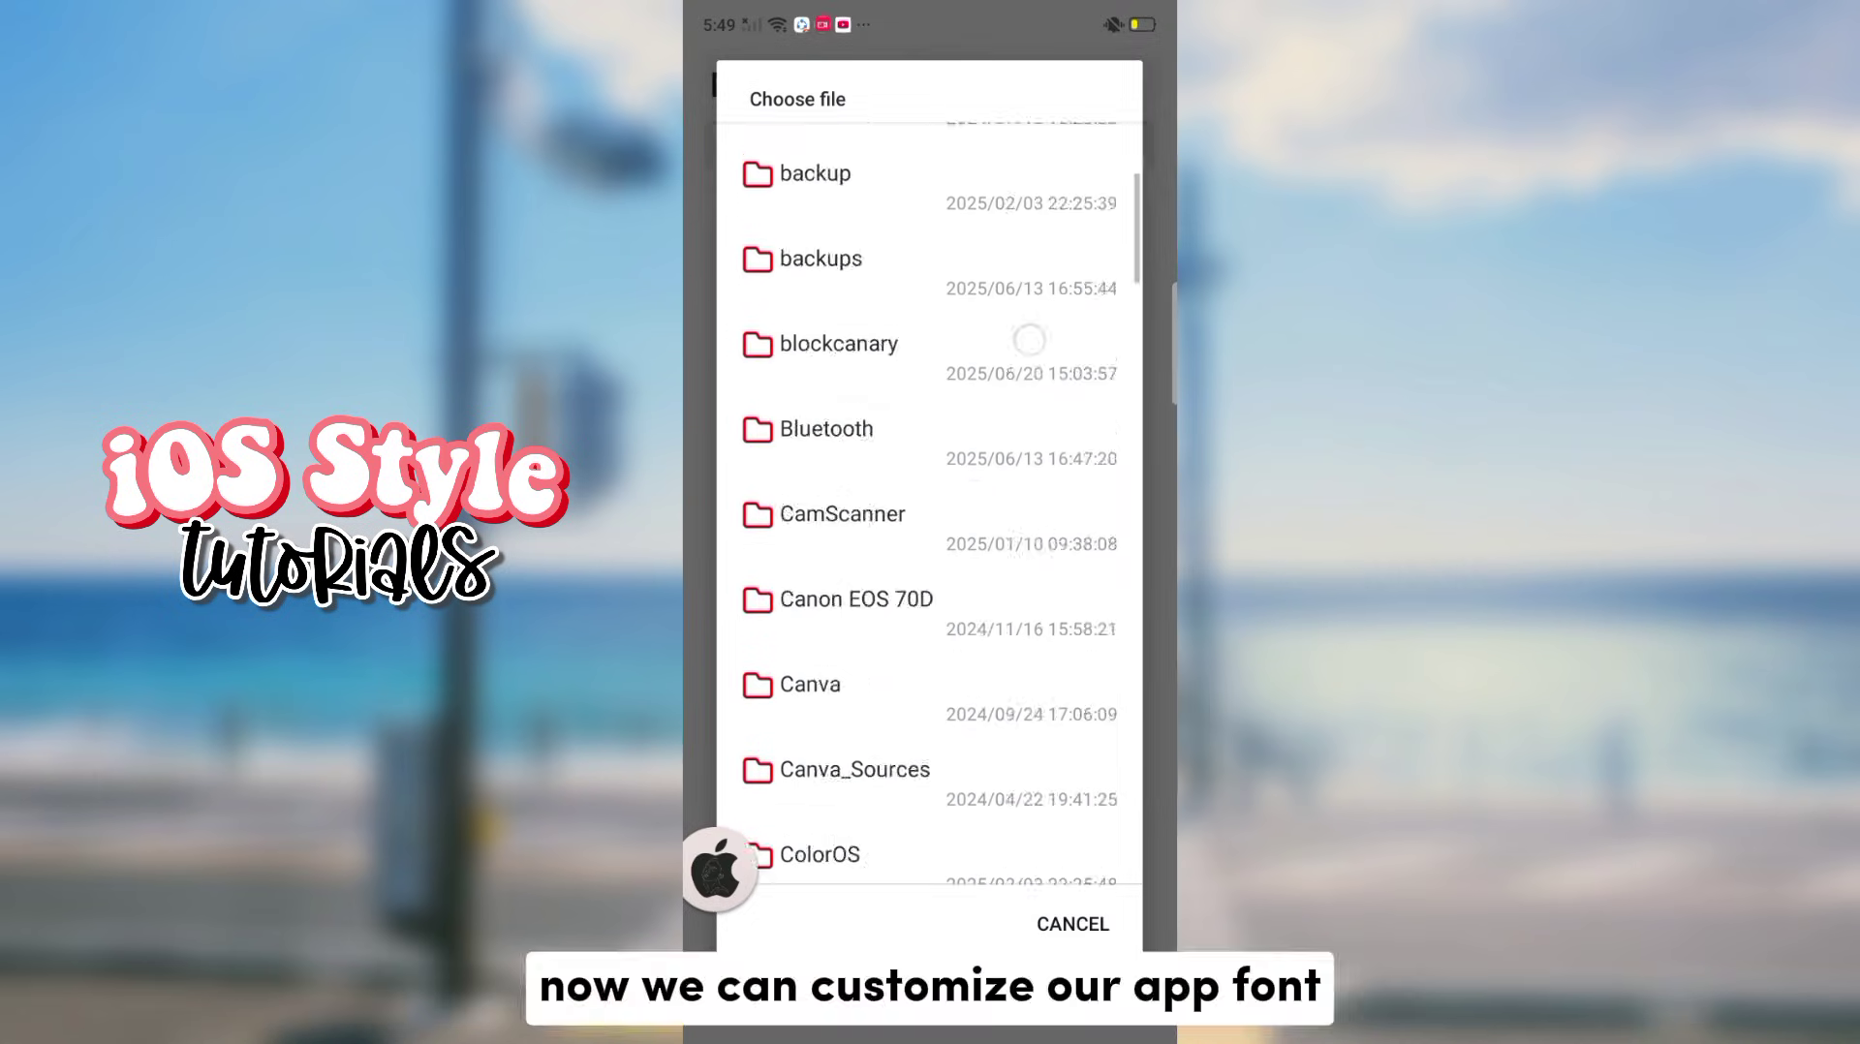
# Load iOS 18.4 Beta Emojis iOStyletuts.ttf as the custom app font.
pyautogui.scroll(-10, 930, 503)
pyautogui.scroll(1, 930, 504)
pyautogui.scroll(2, 931, 504)
pyautogui.click(852, 360)
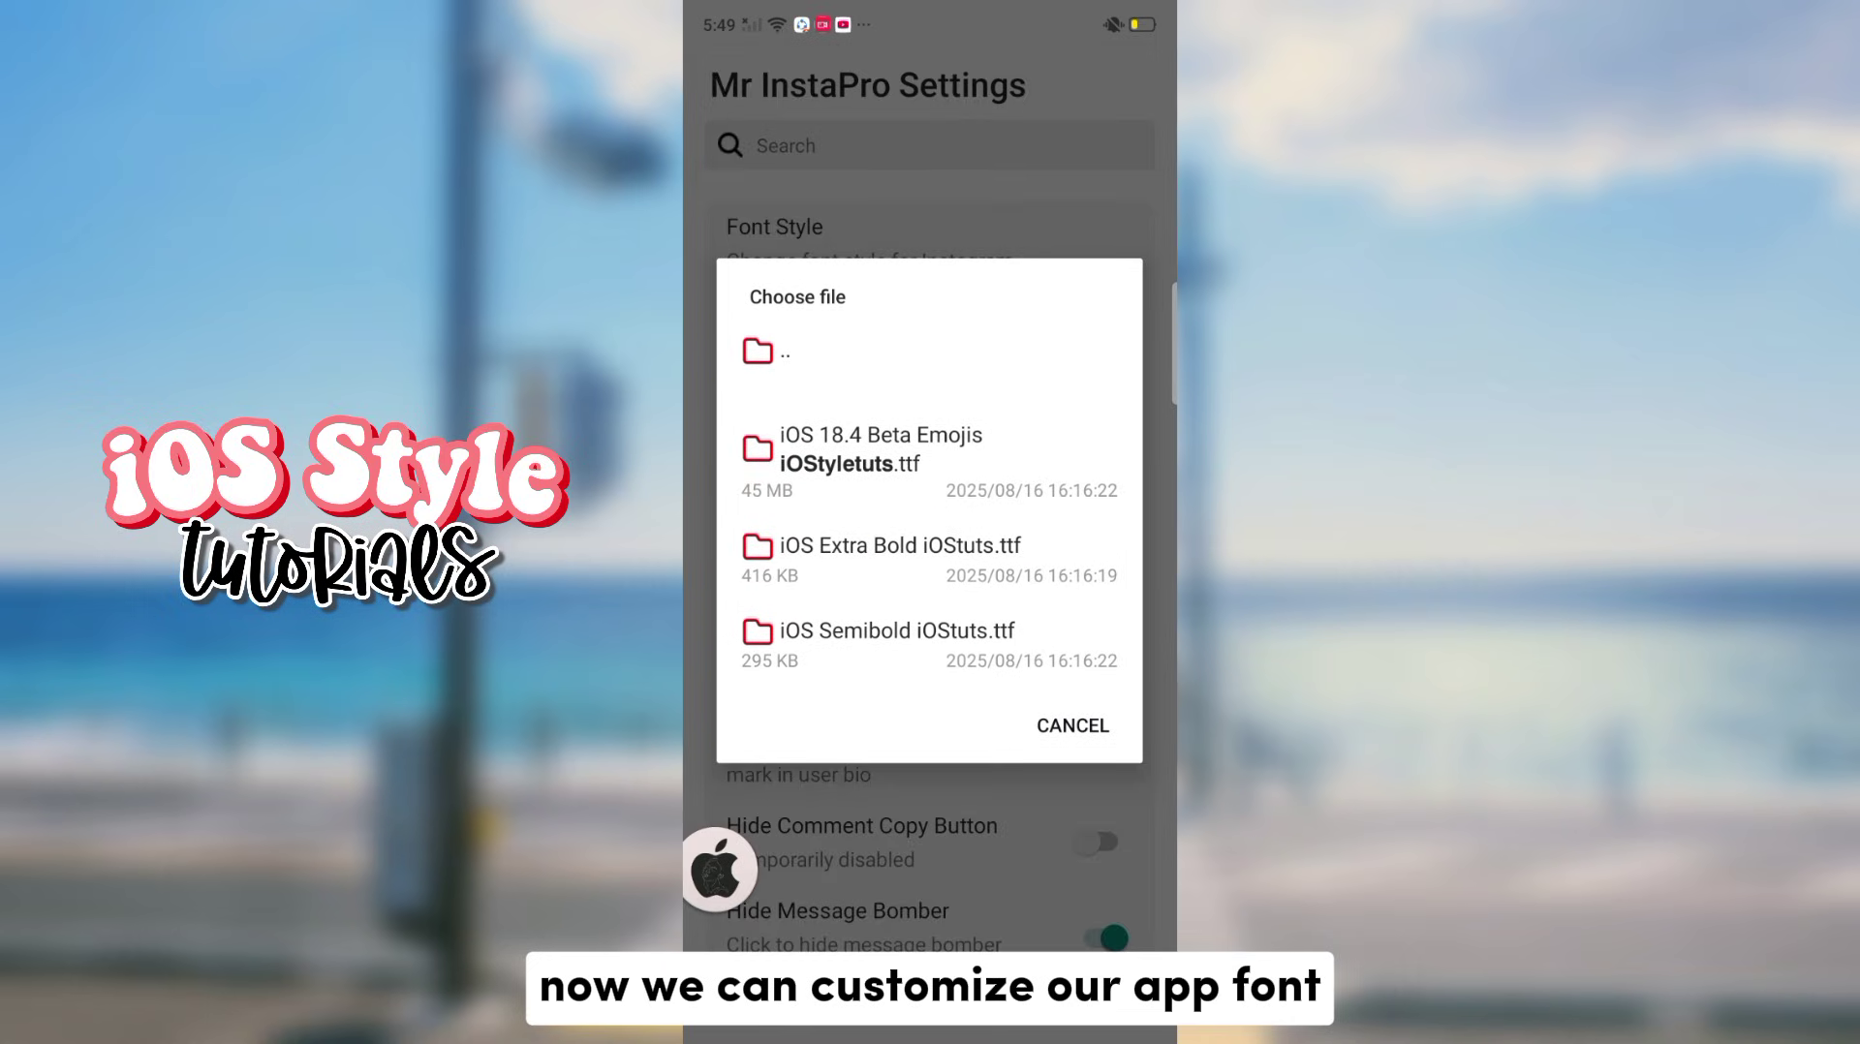
pyautogui.click(969, 441)
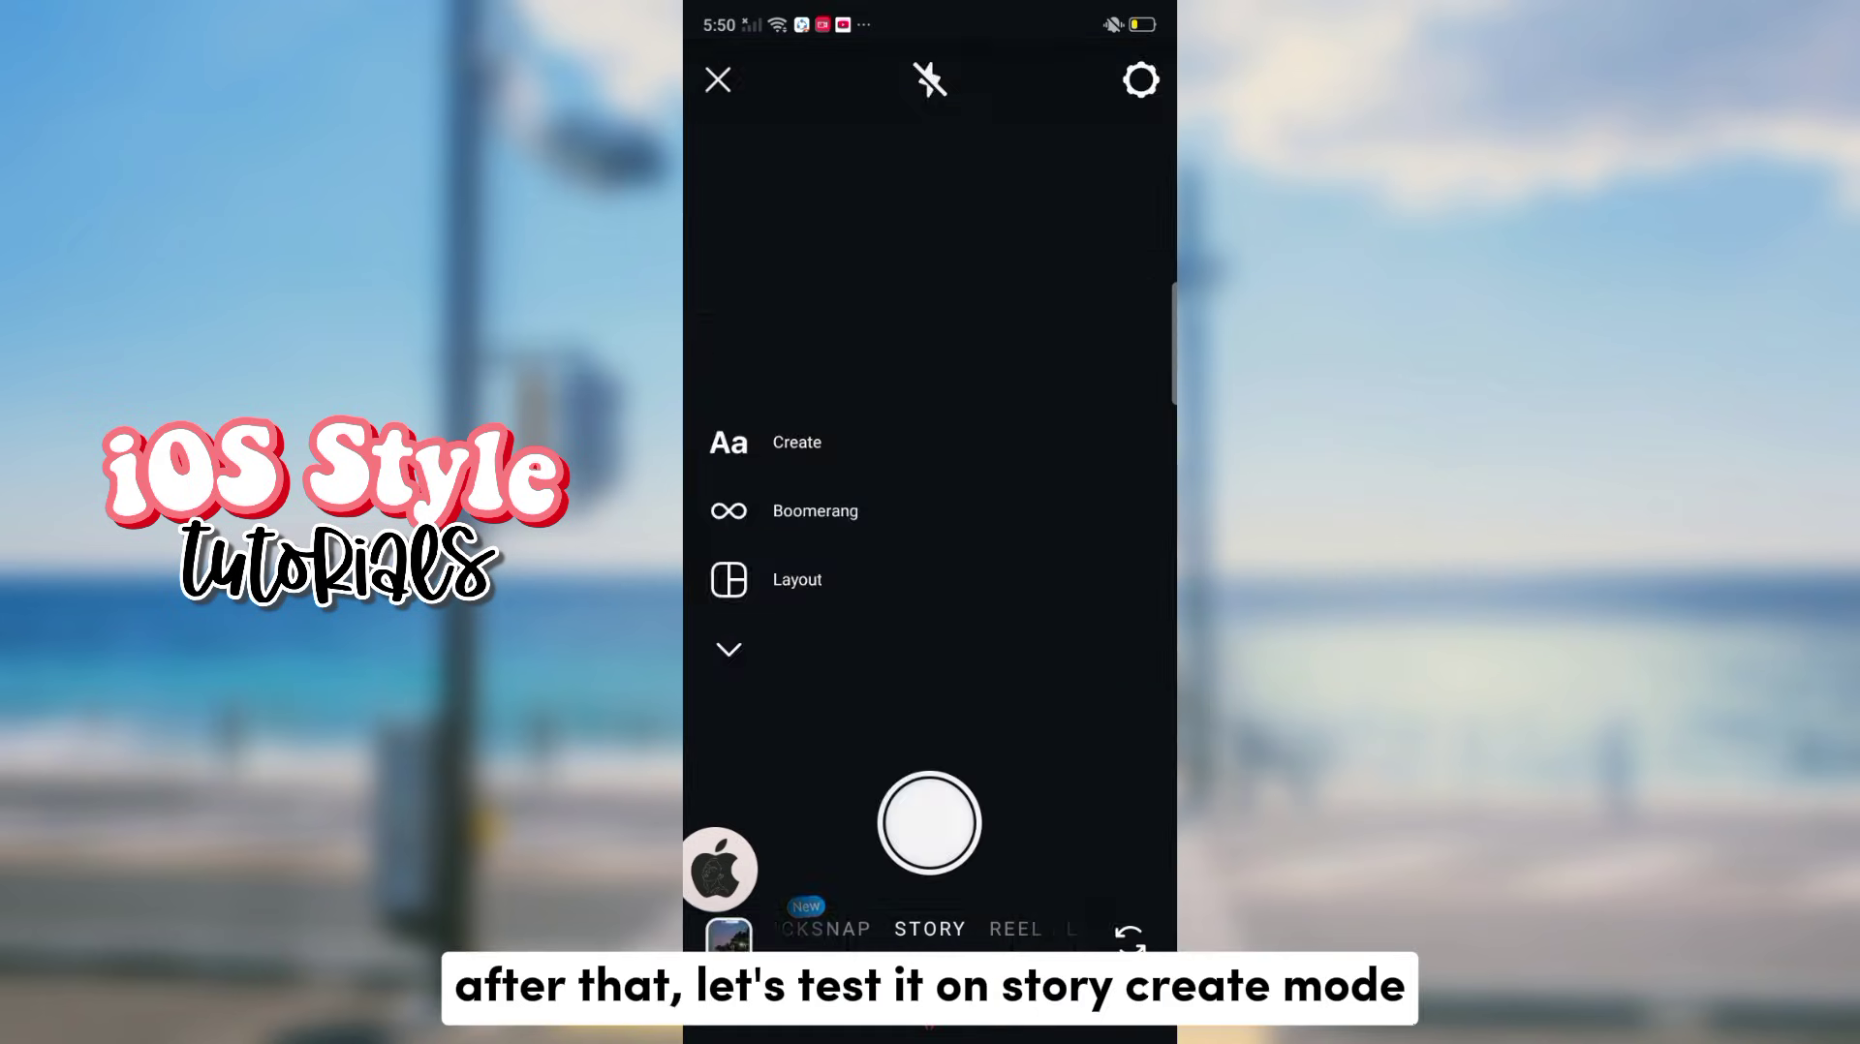
# Add an 'InstaPro' text box with a long string of iOS face emojis to the story.
pyautogui.click(964, 93)
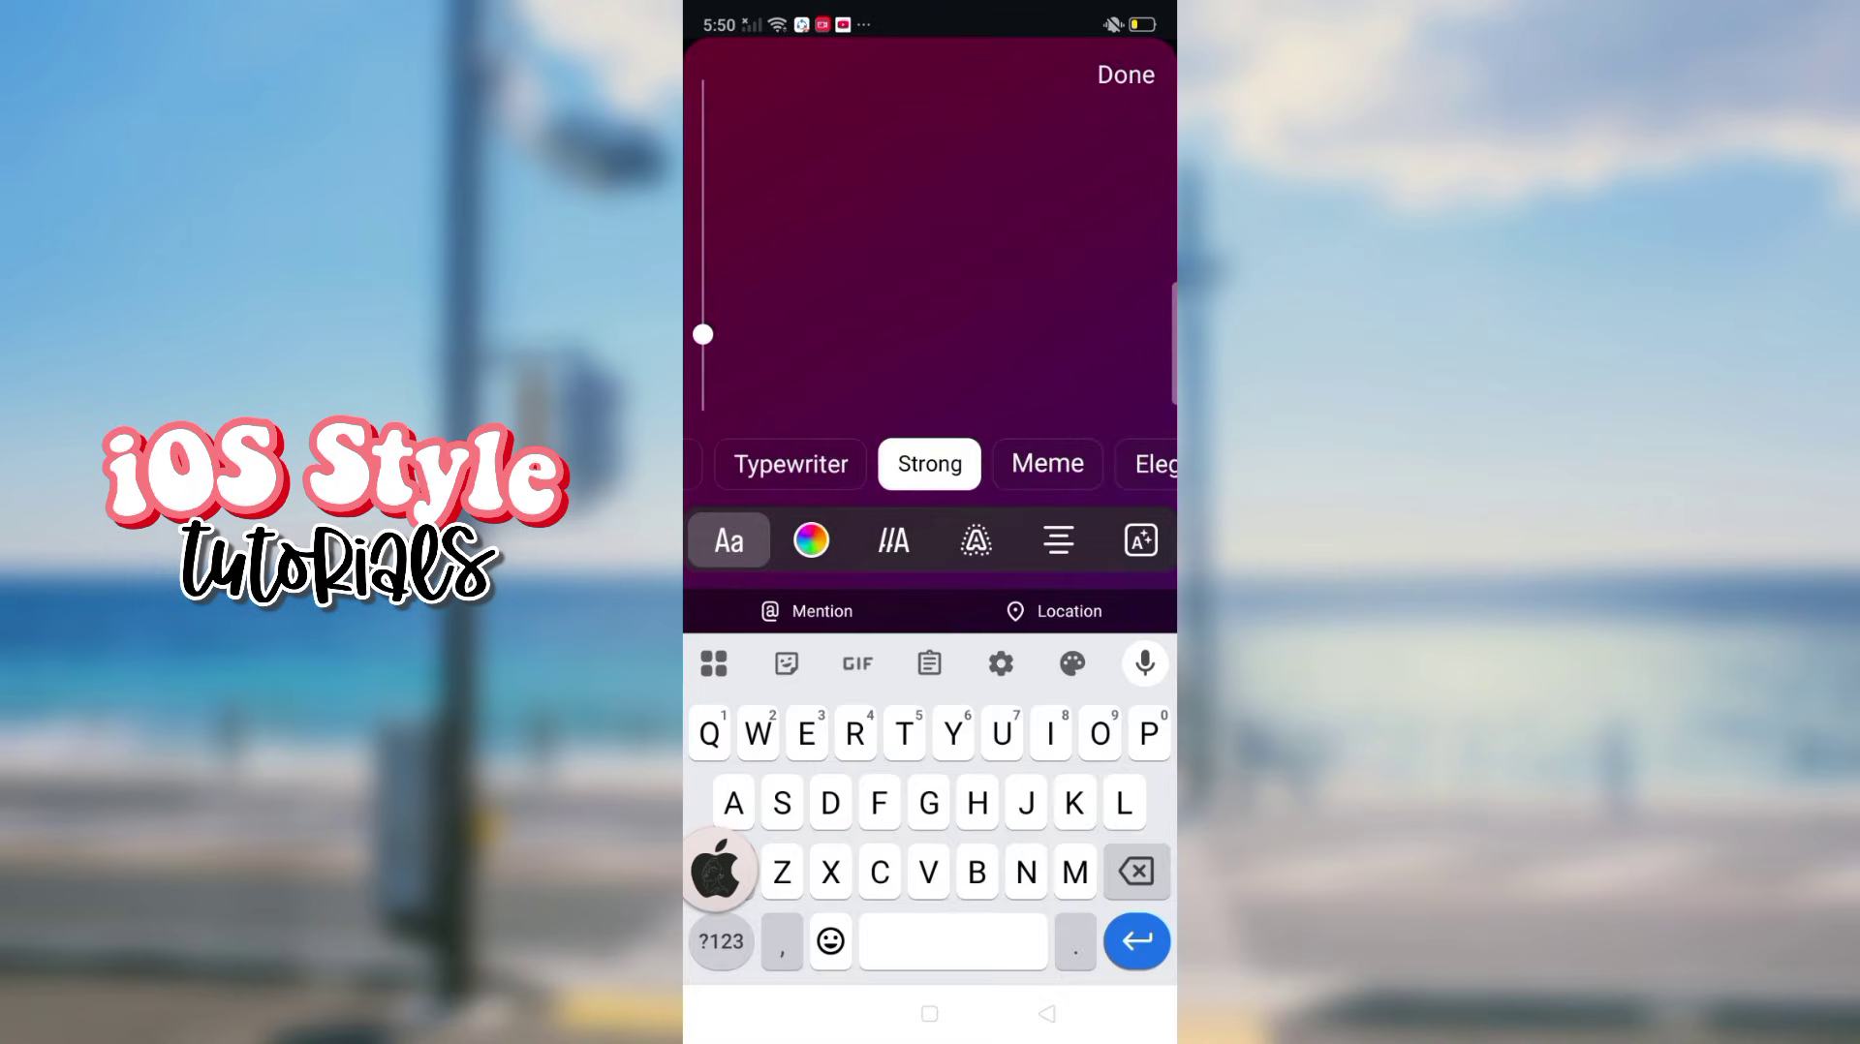
pyautogui.write('InstaPro')
pyautogui.click(722, 941)
pyautogui.click(930, 663)
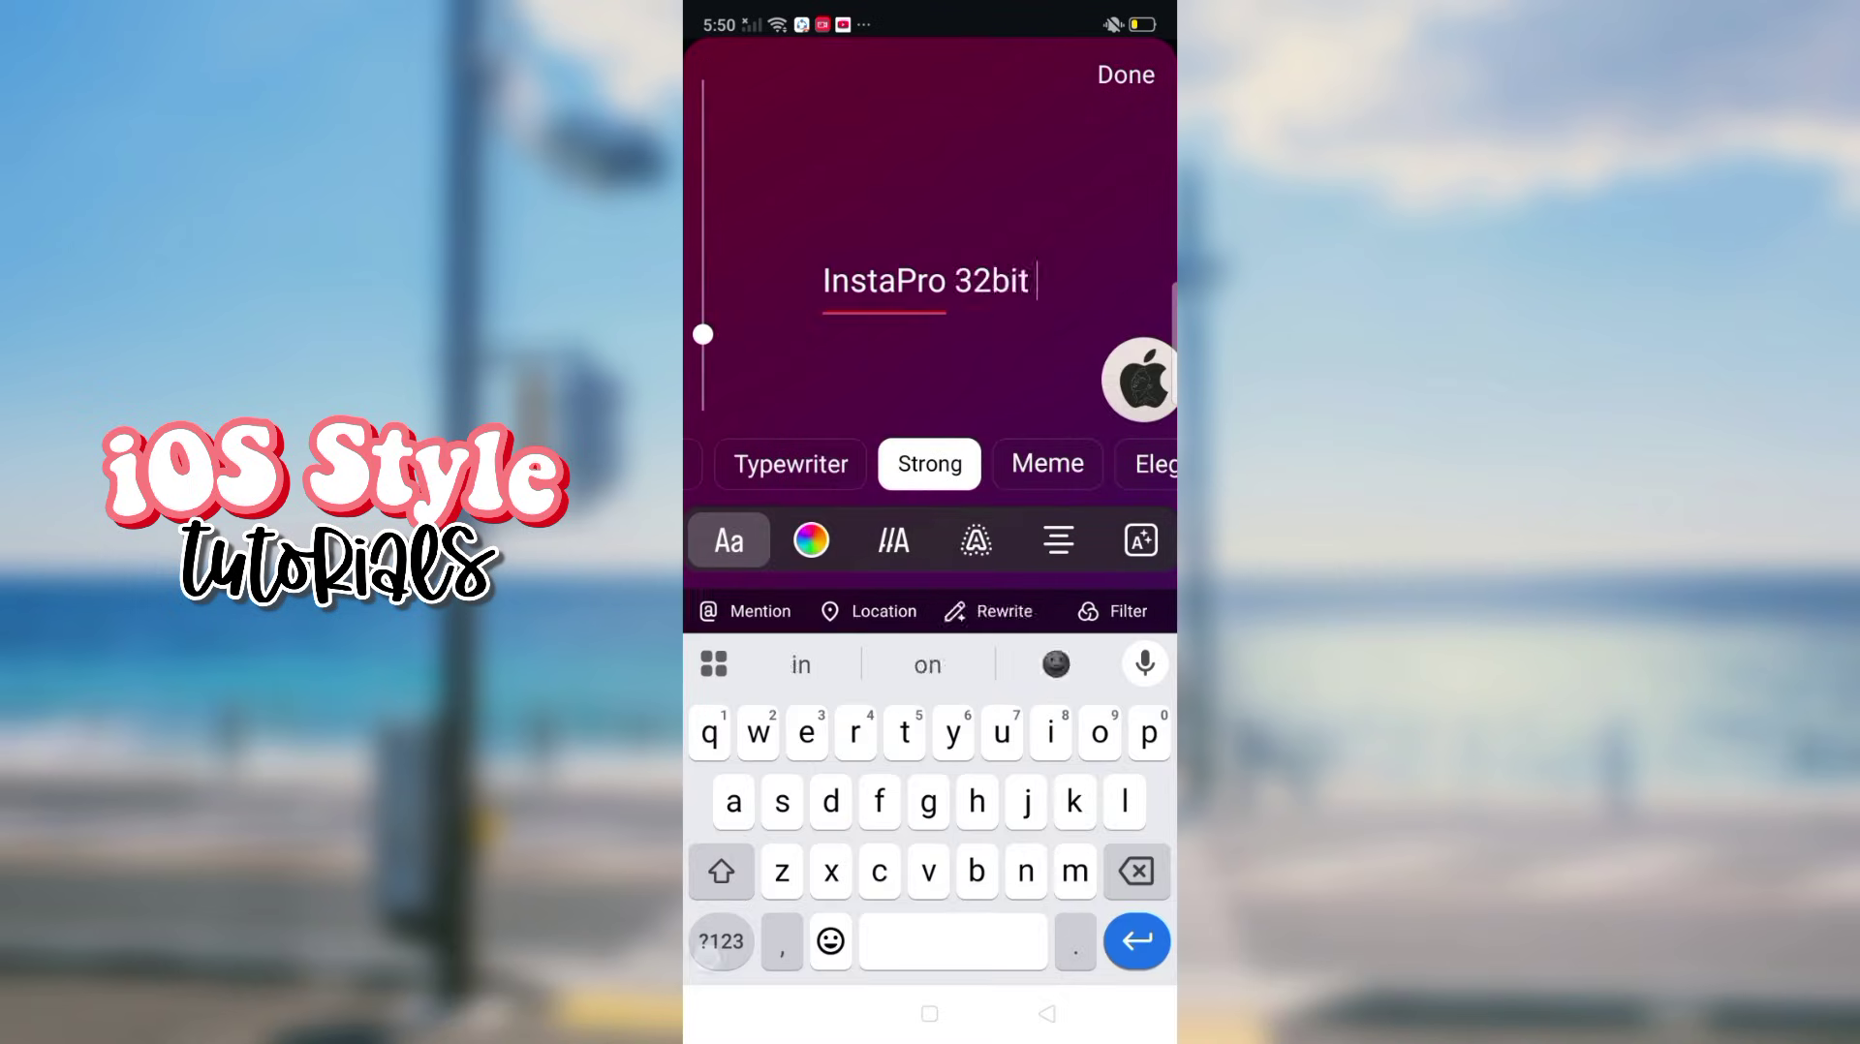
pyautogui.click(831, 940)
pyautogui.click(1044, 747)
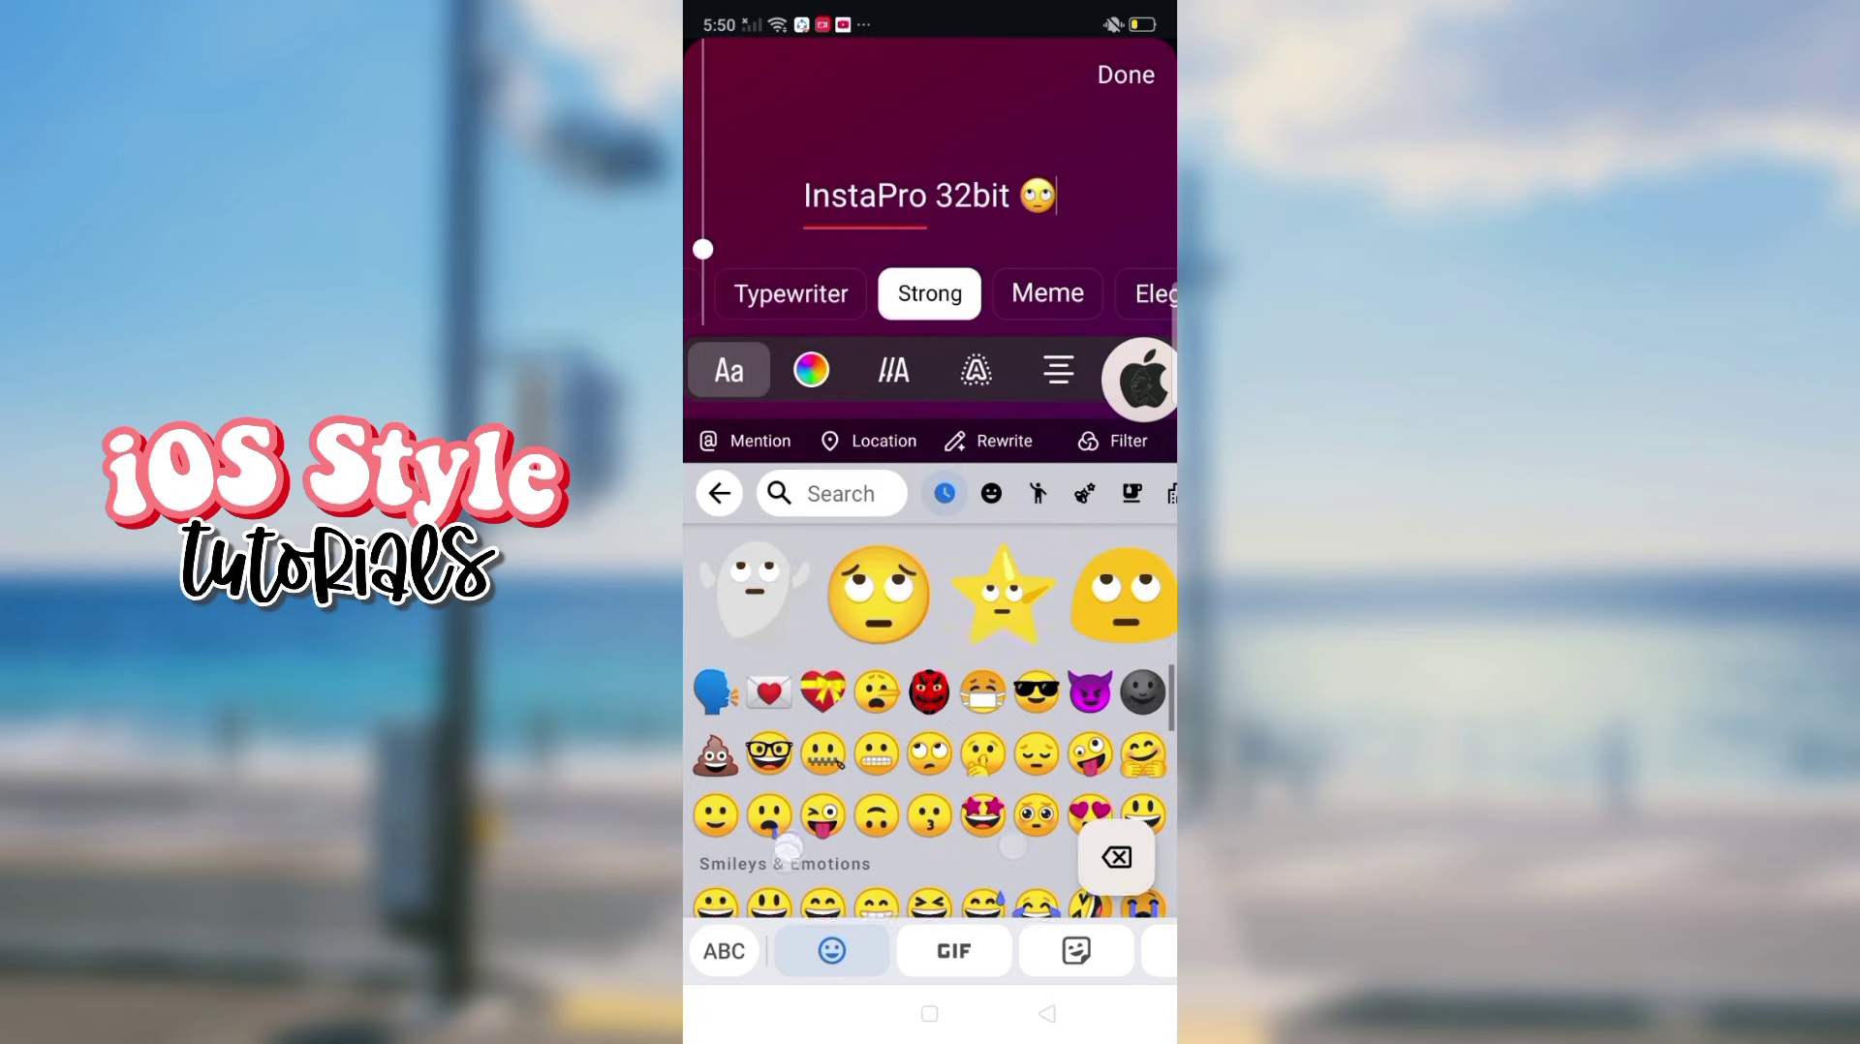
pyautogui.write('😂😉😏🙂😍🙂🤤😊🤣😗🤩')
pyautogui.scroll(-1, 934, 747)
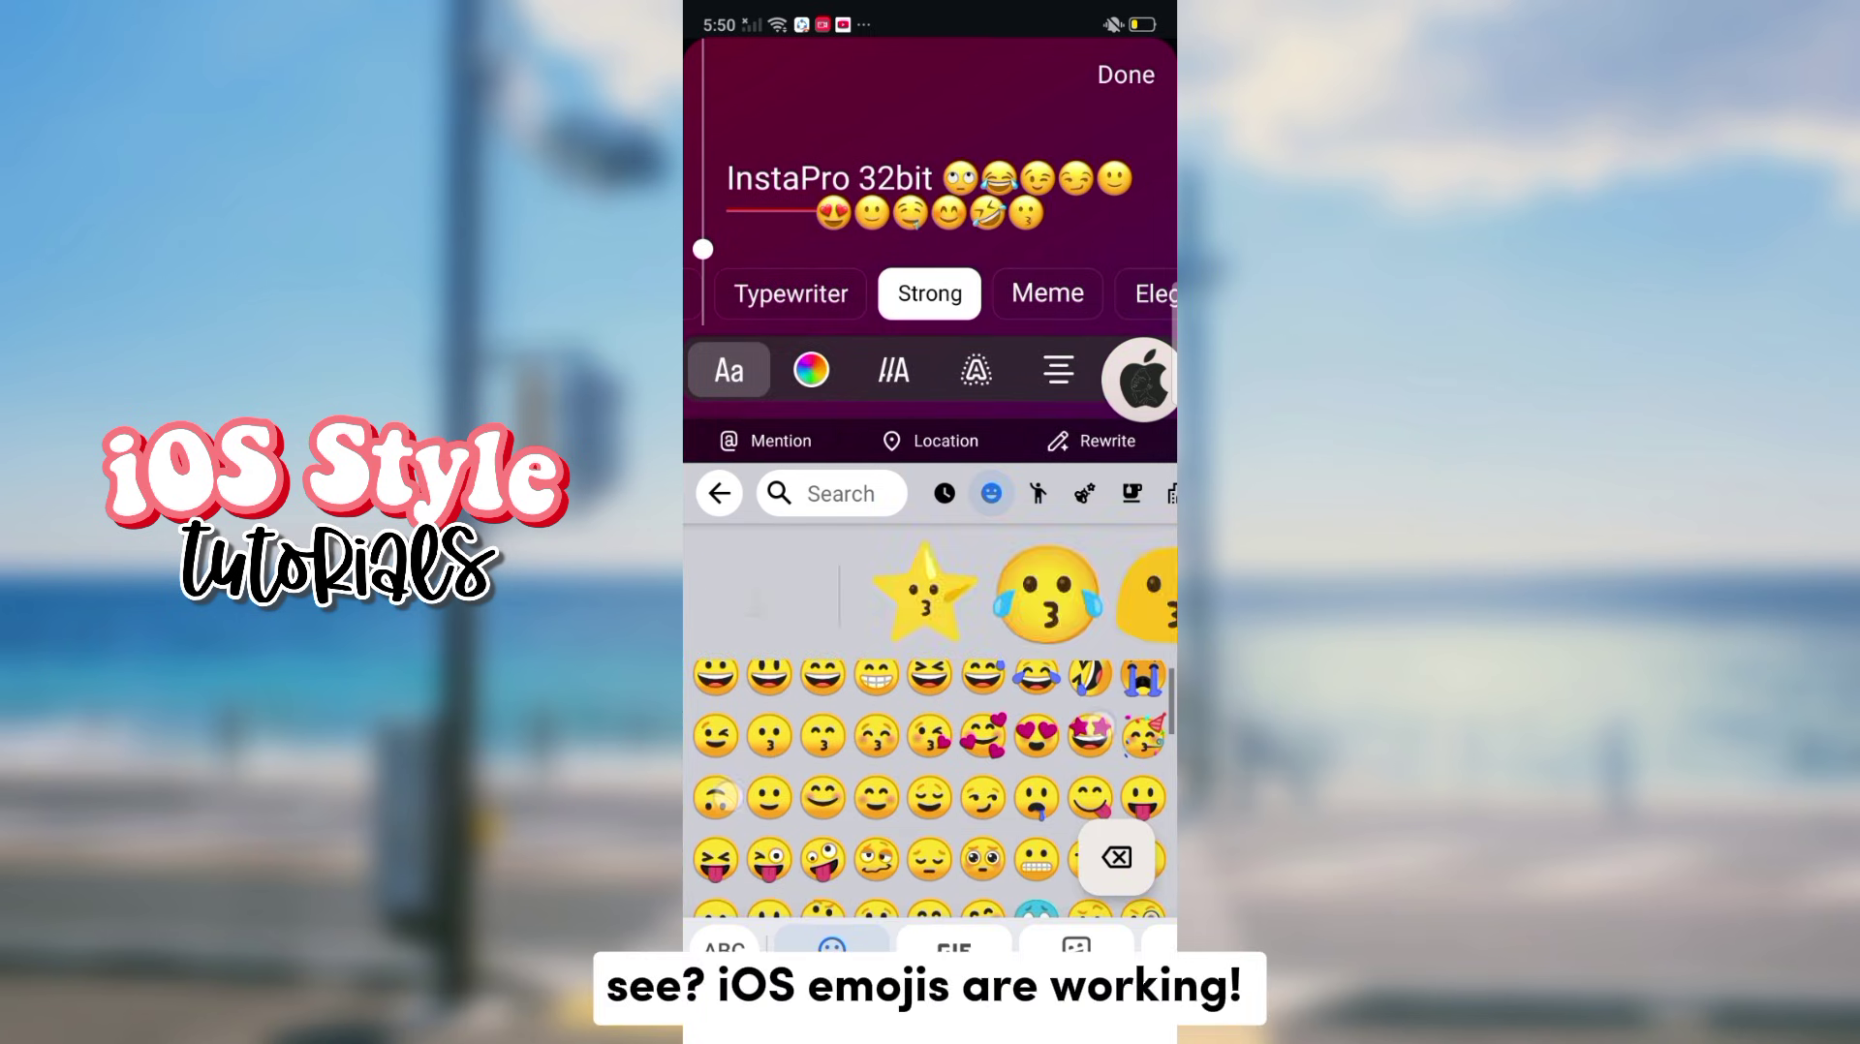
pyautogui.write('🙃😬😜🥳😜😬😶🤬🙄🤨🙄🤨😶🙄😞')
pyautogui.click(1126, 75)
pyautogui.click(927, 480)
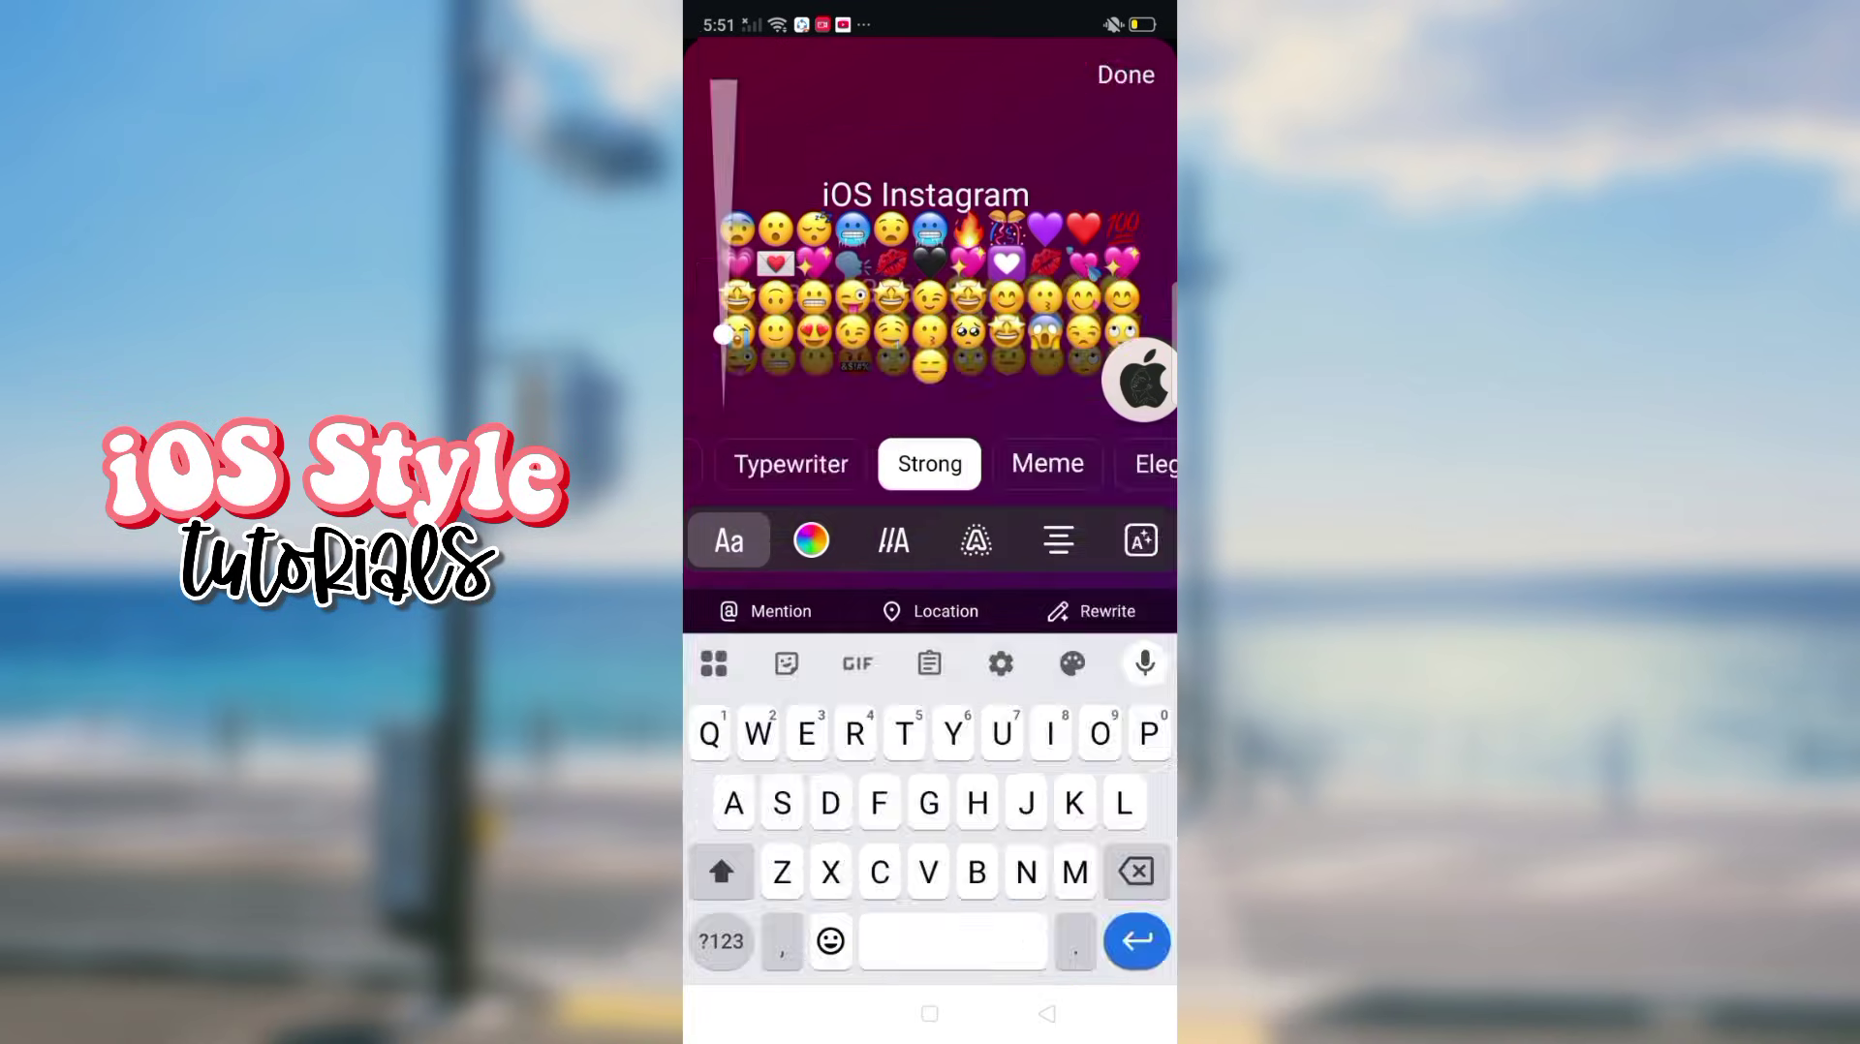
pyautogui.click(1125, 74)
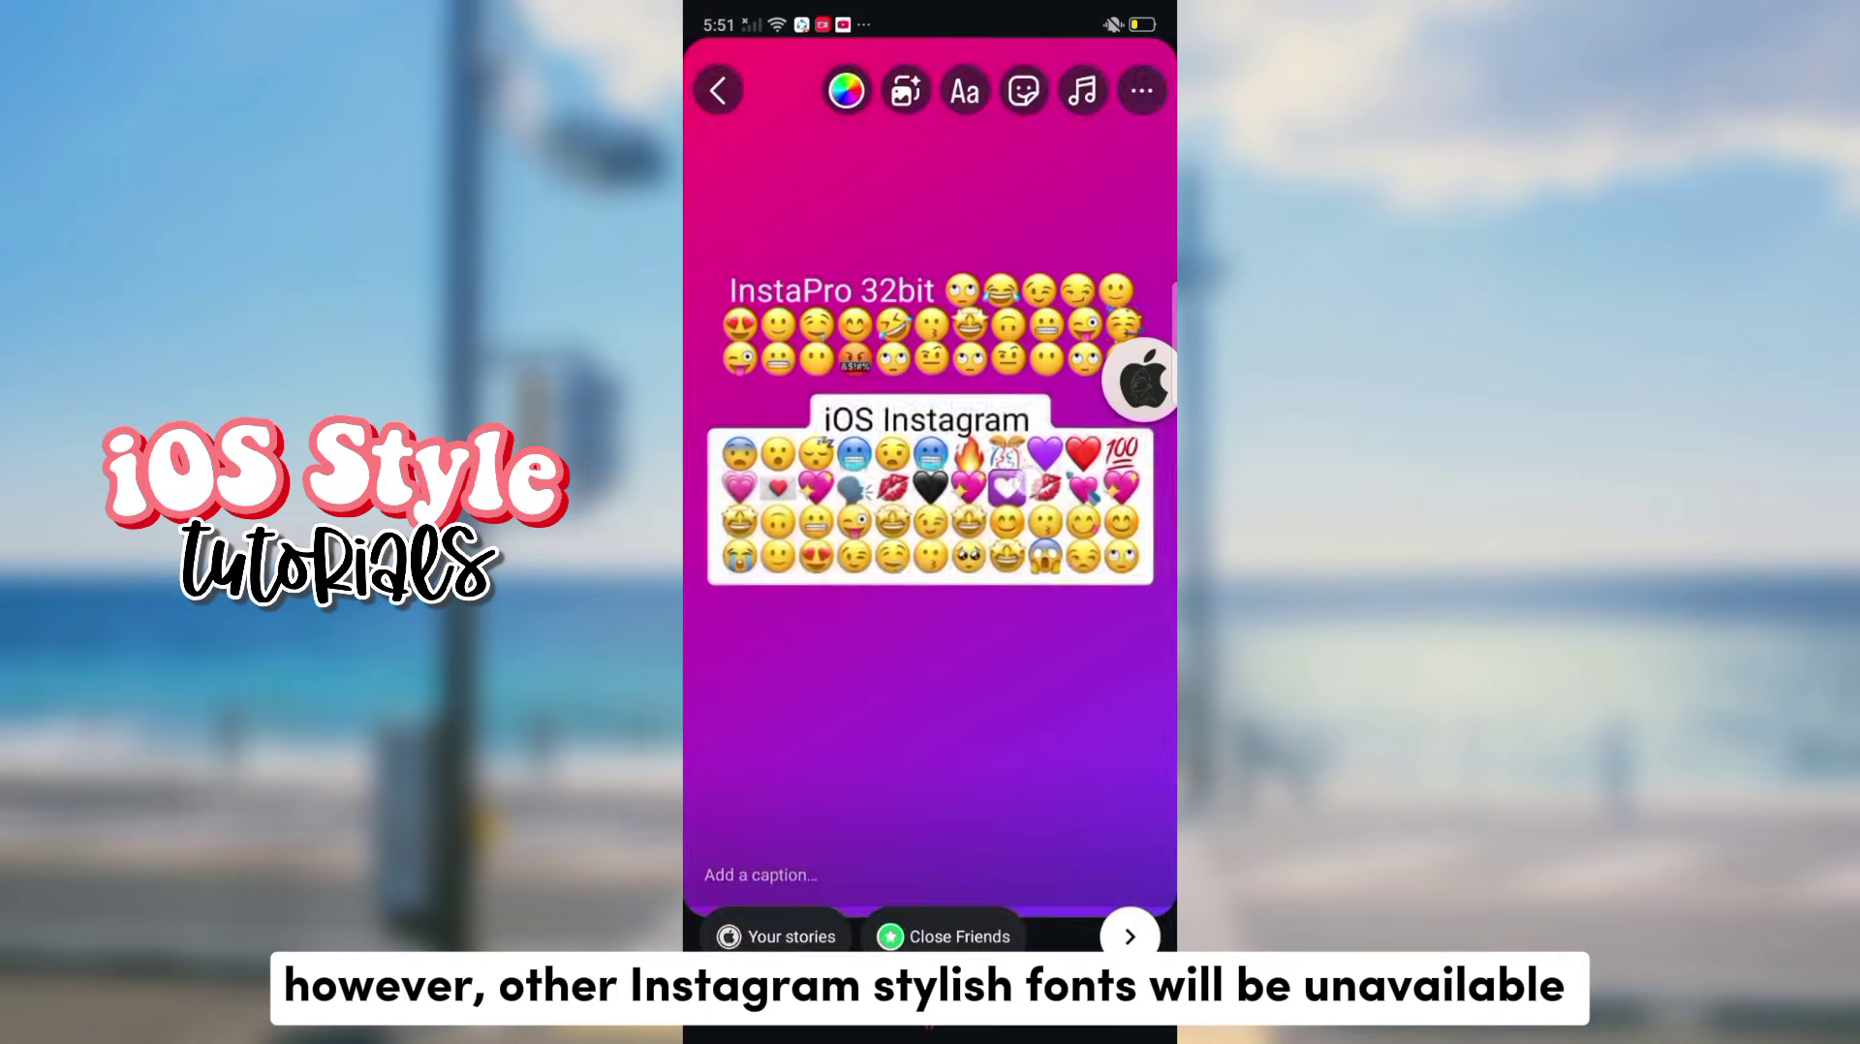
# Add a second text box of hand, heart, lightning and fire emojis.
pyautogui.click(930, 678)
pyautogui.click(747, 663)
pyautogui.scroll(-5, 930, 726)
pyautogui.write('🖐🫳🙌✊🦶✊👃💚❤️💜💗⚡💥')
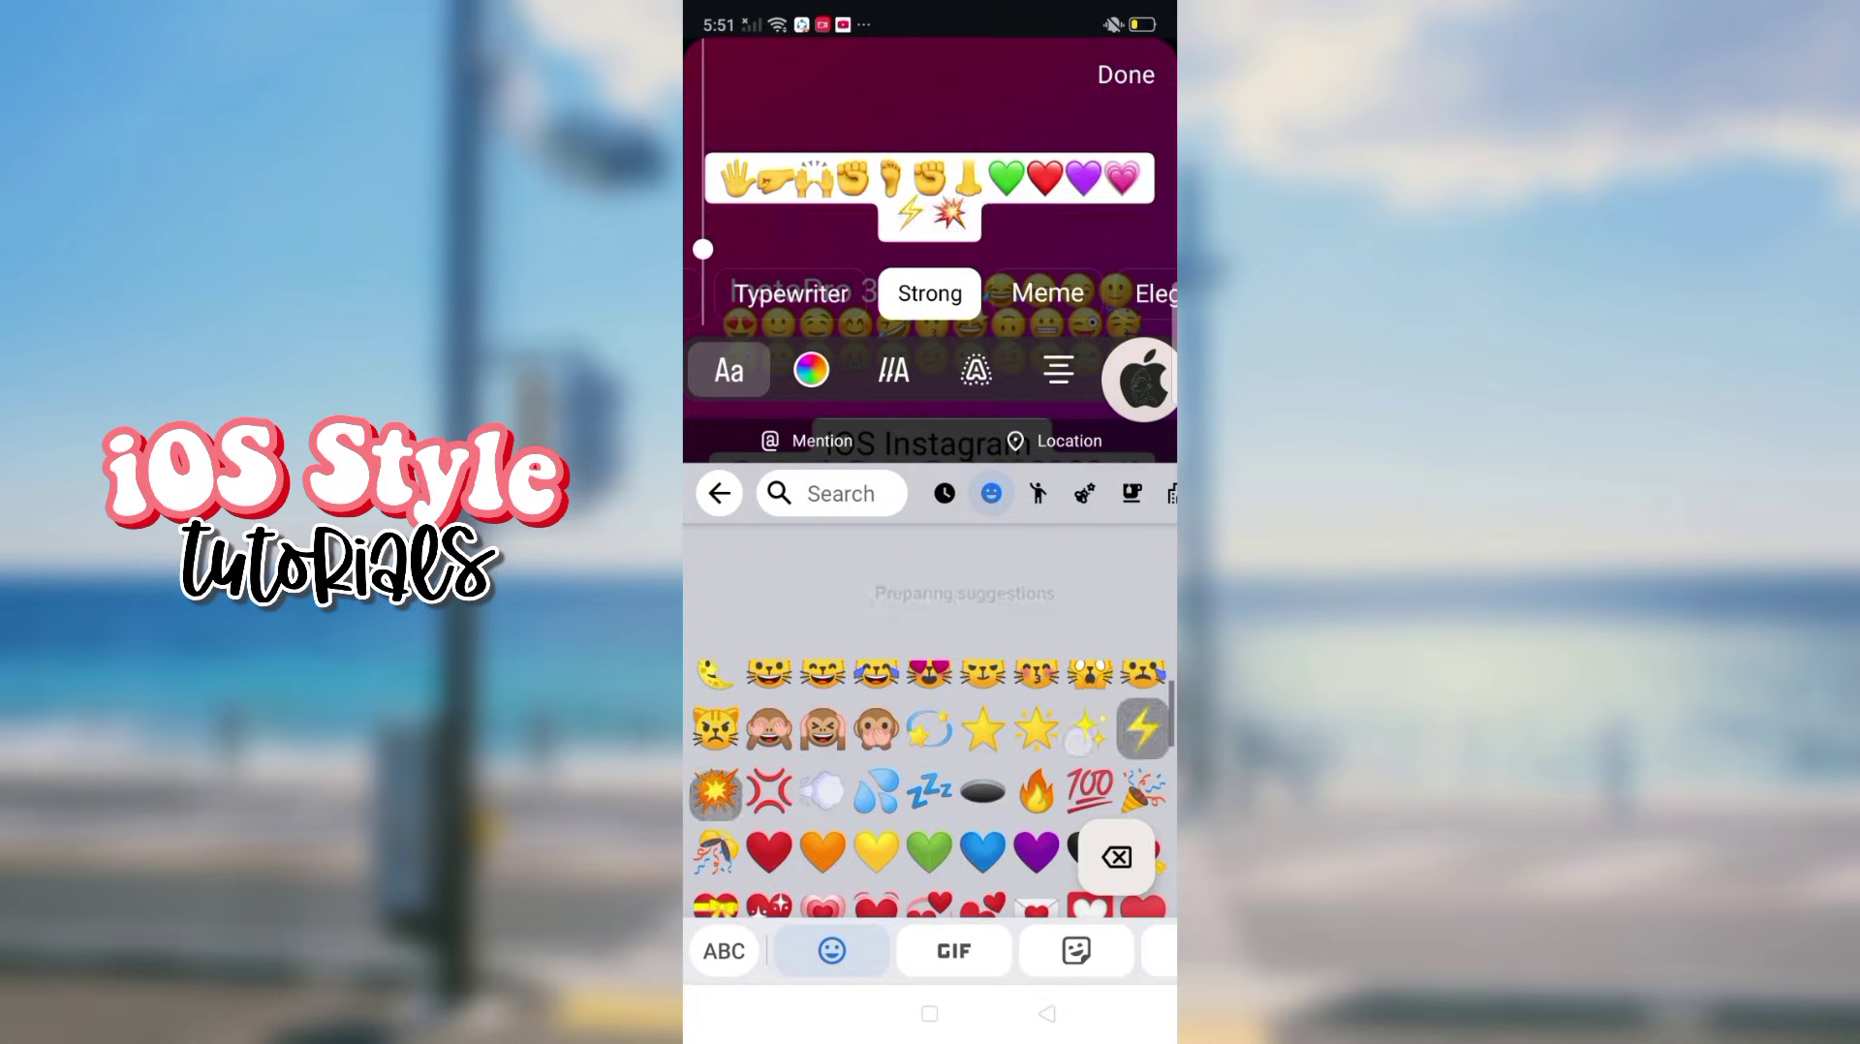
pyautogui.write('✨💥🔥💢🔥💥')
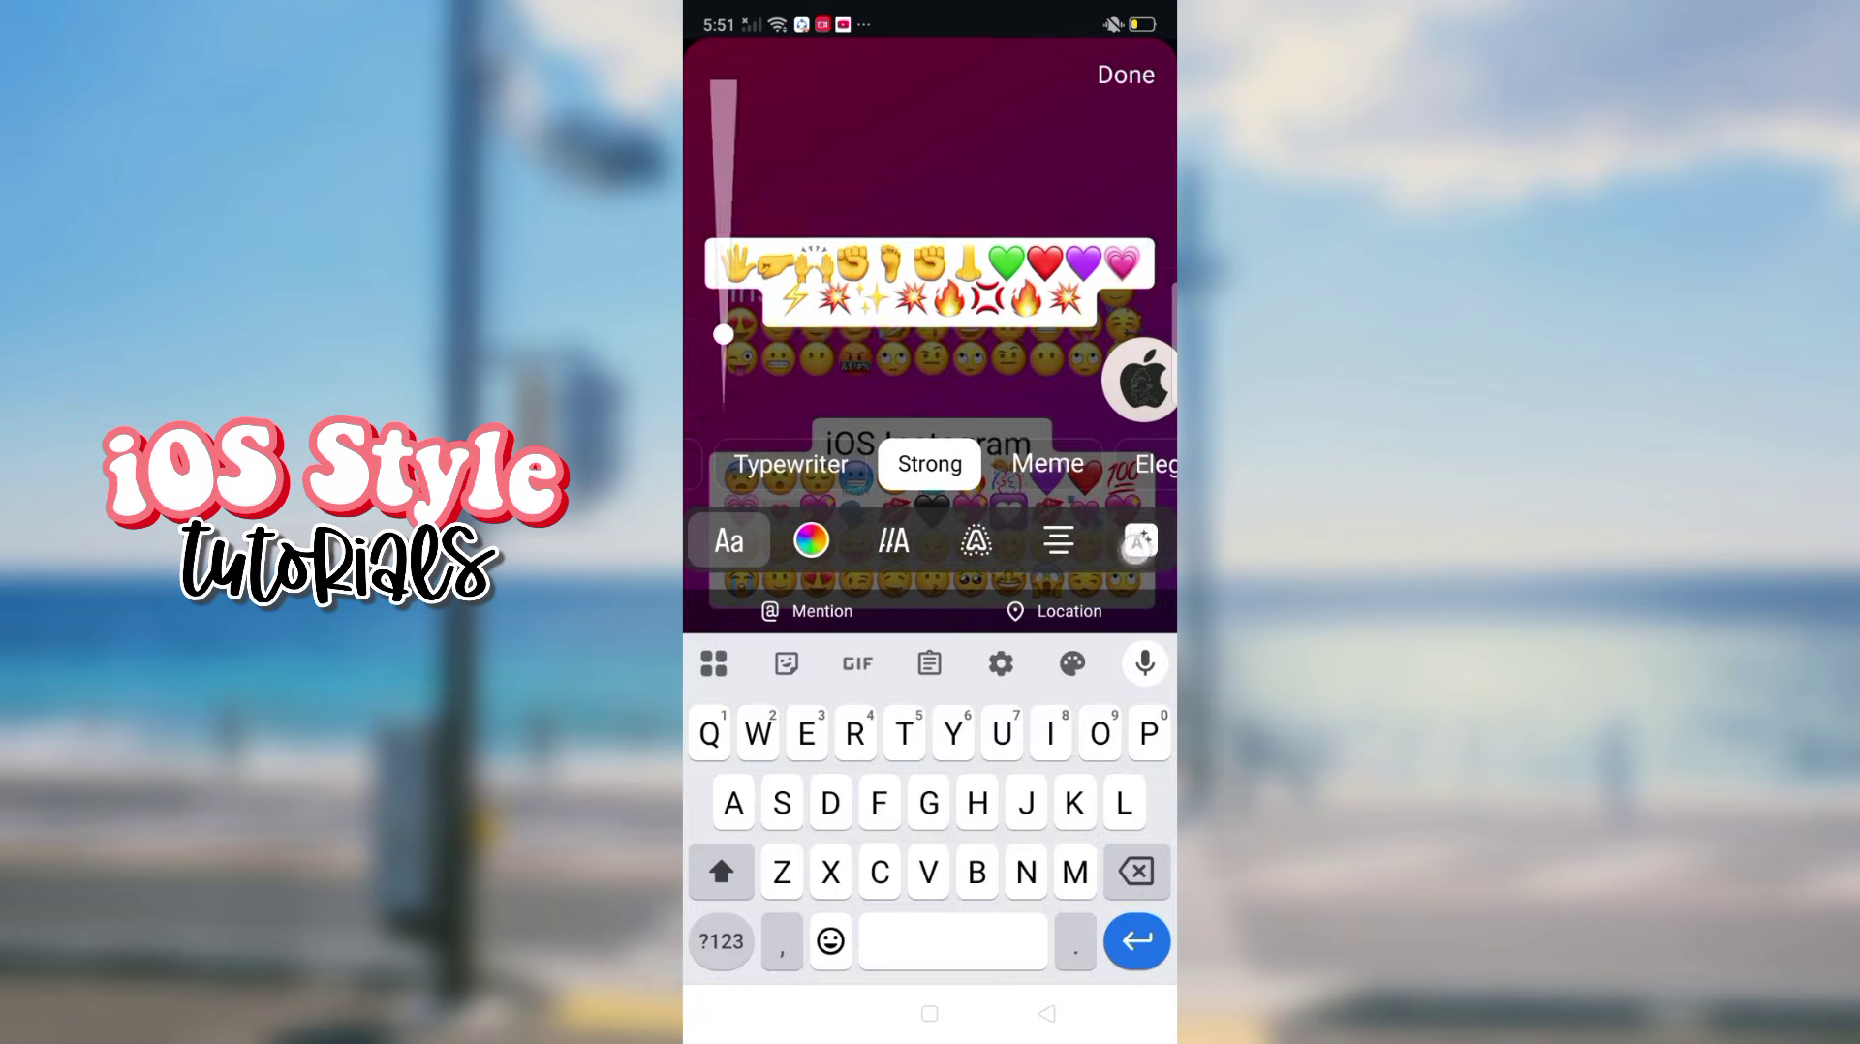
pyautogui.click(724, 951)
pyautogui.click(1123, 74)
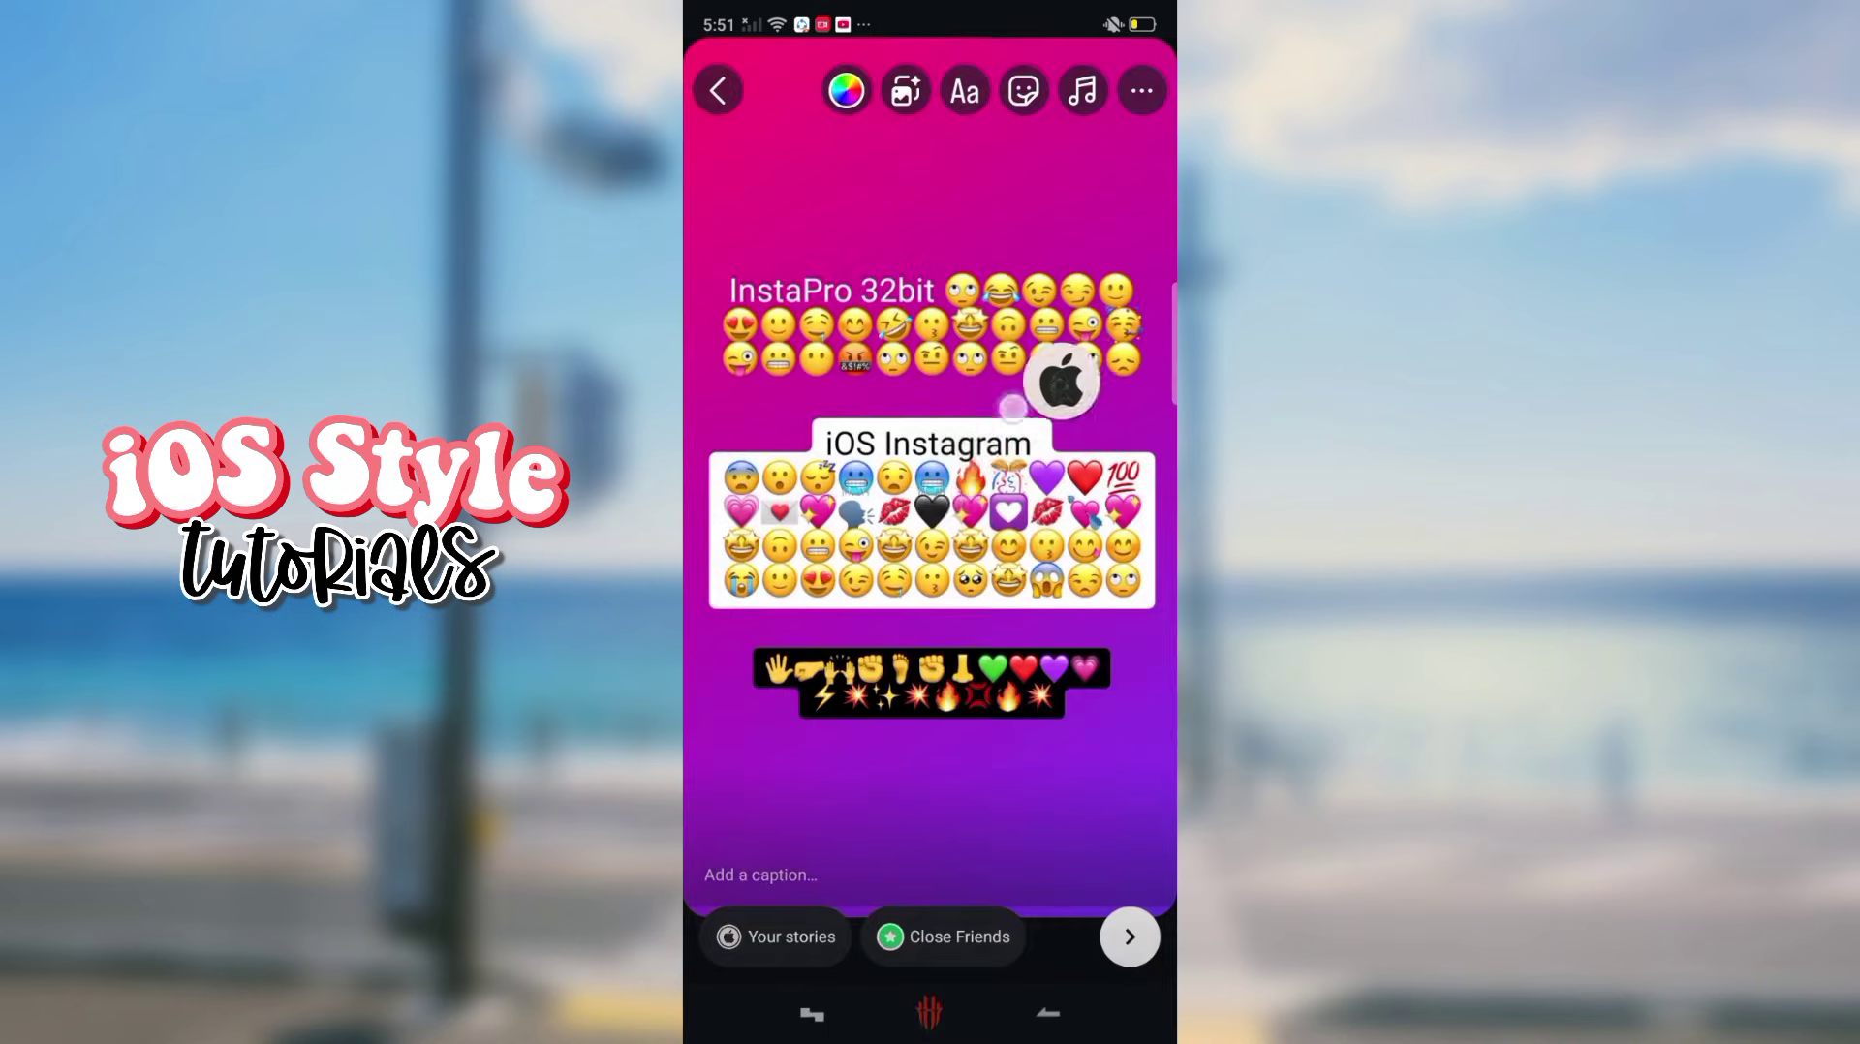
# Share the emoji story to Close Friends and view the posted story.
pyautogui.moveTo(1021, 381)
pyautogui.mouseDown()
pyautogui.moveTo(1066, 427)
pyautogui.moveTo(1143, 330)
pyautogui.mouseUp()
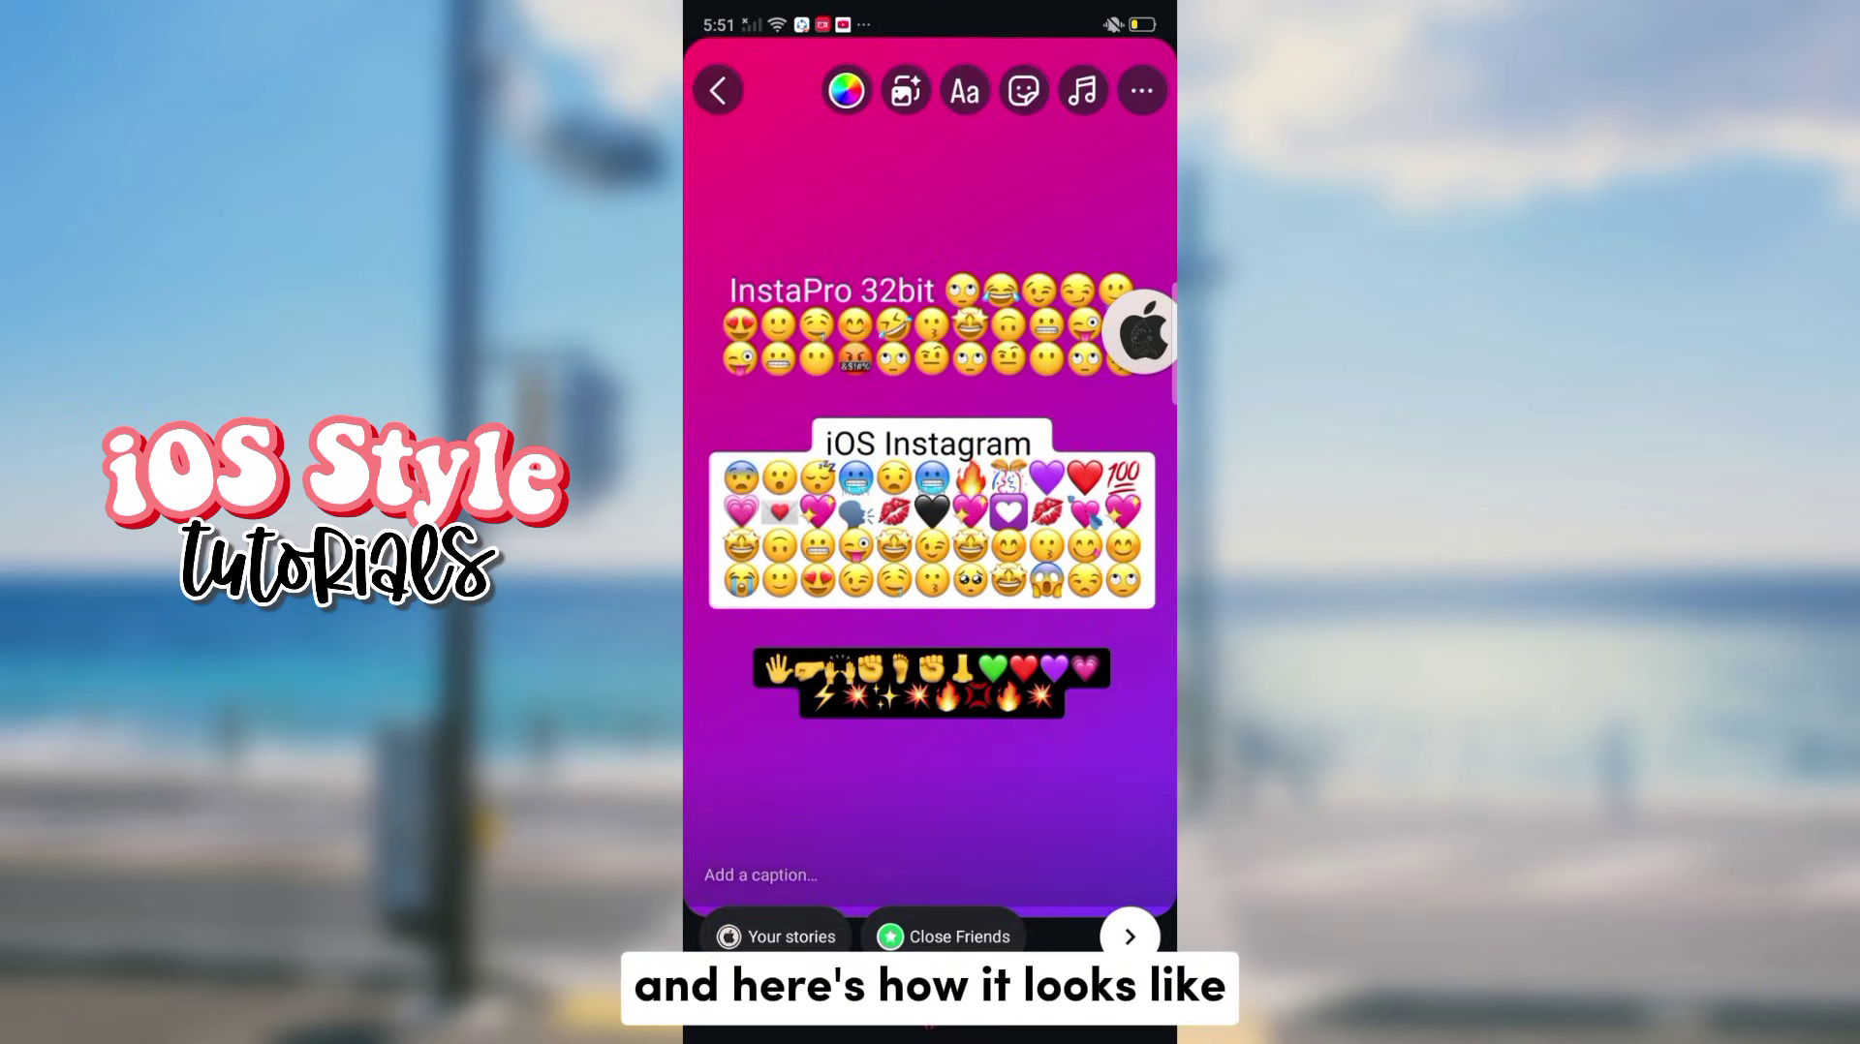
pyautogui.click(768, 937)
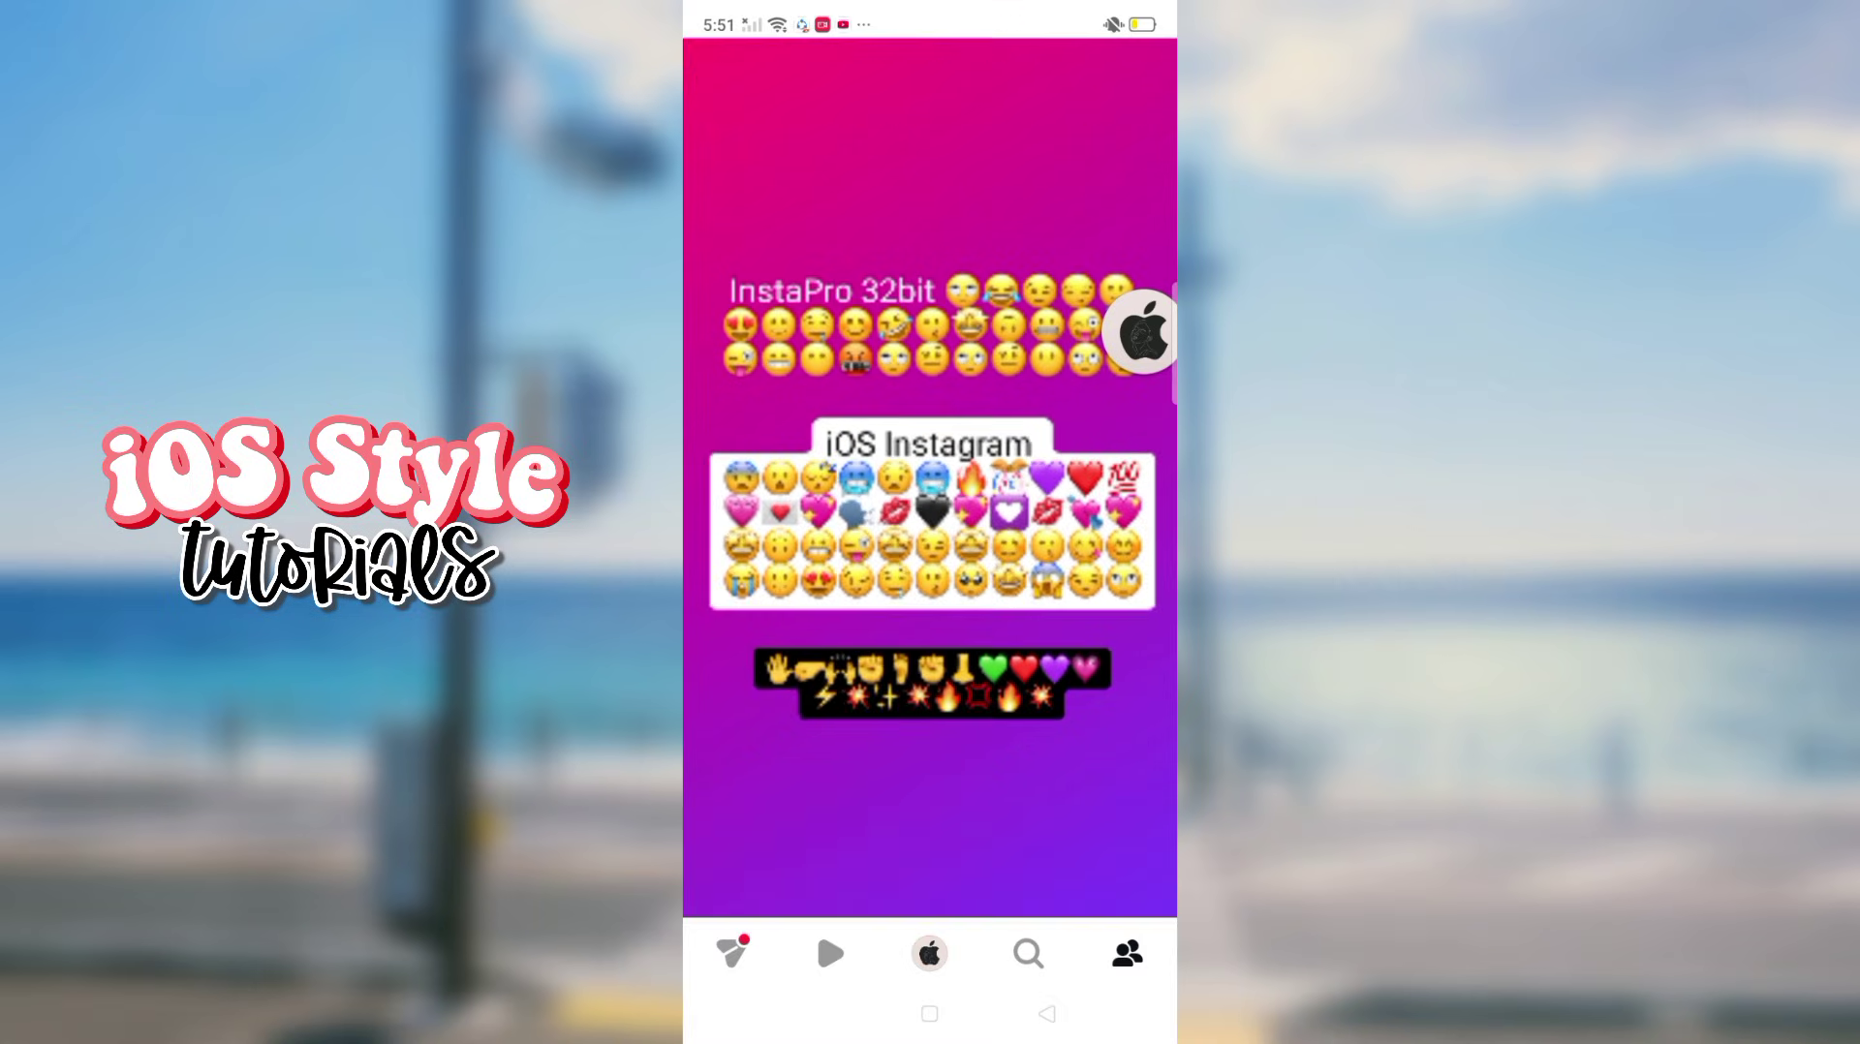
pyautogui.click(761, 186)
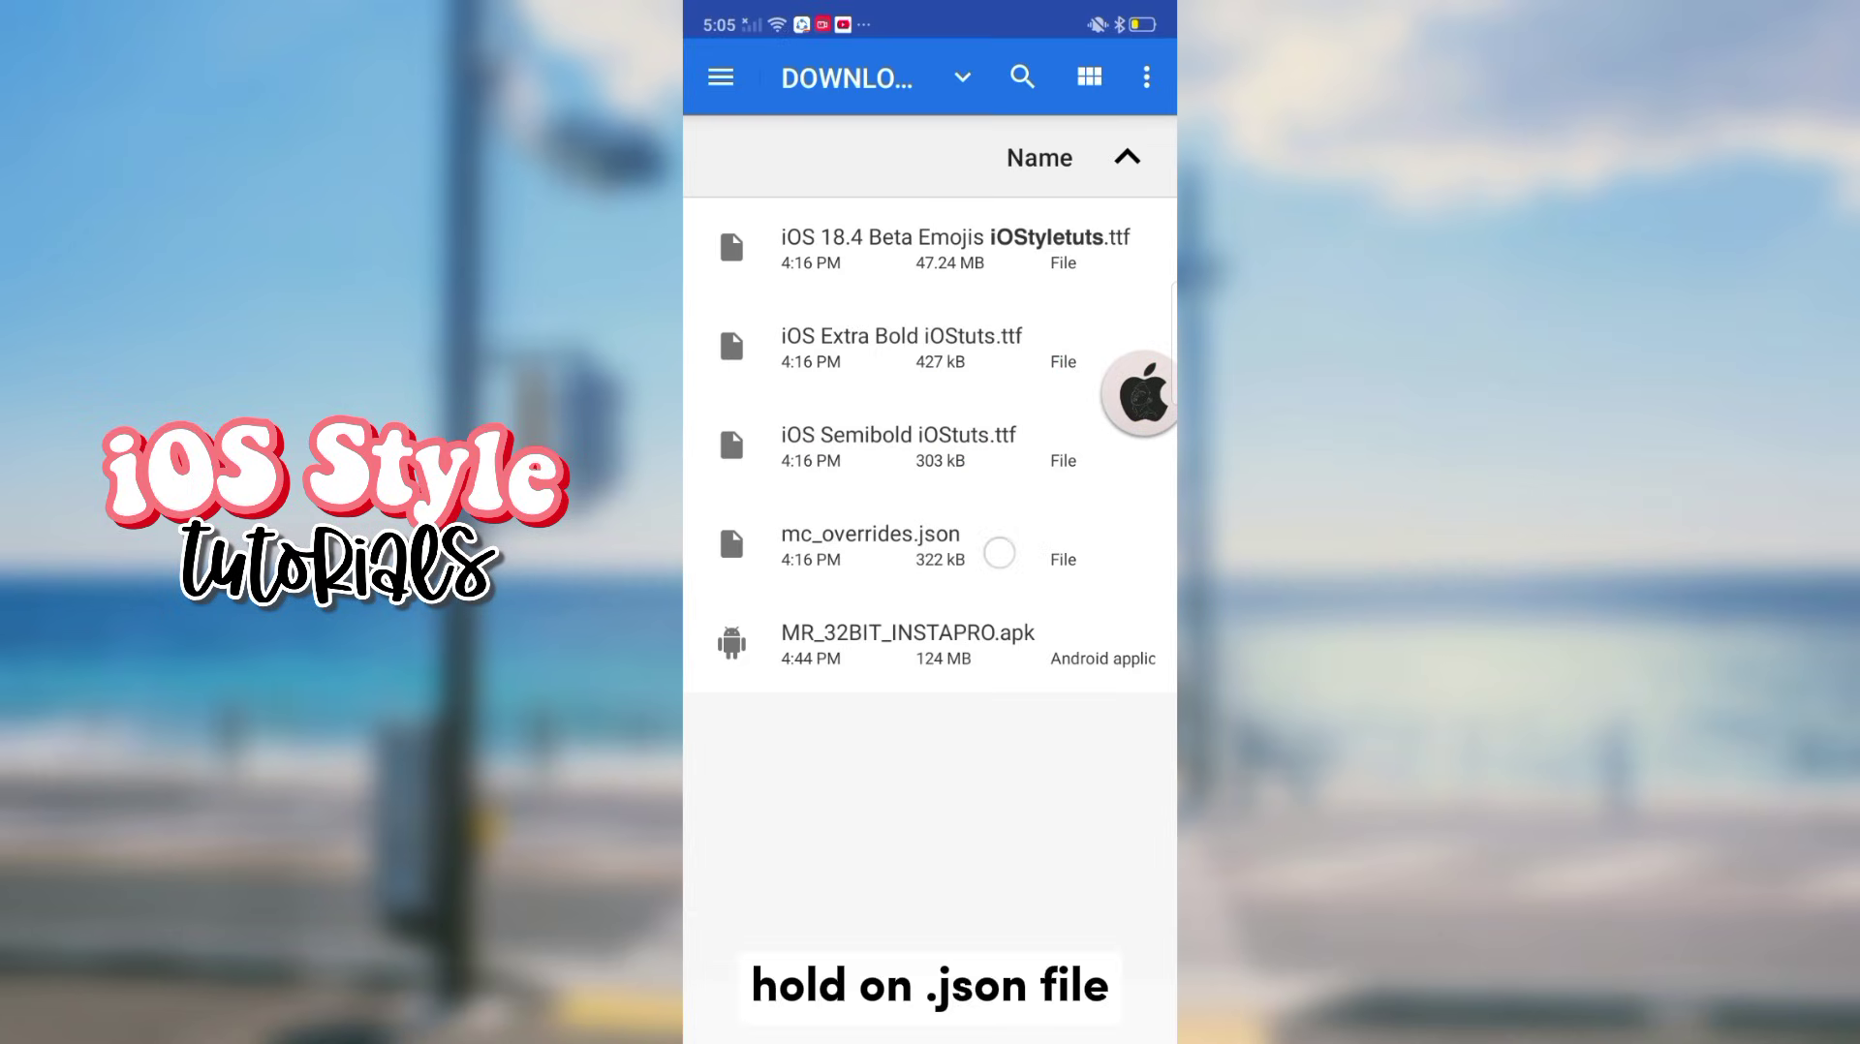
# Choose Move to for mc_overrides.json and browse to InstaPro's app storage.
pyautogui.click(998, 552)
pyautogui.click(1146, 78)
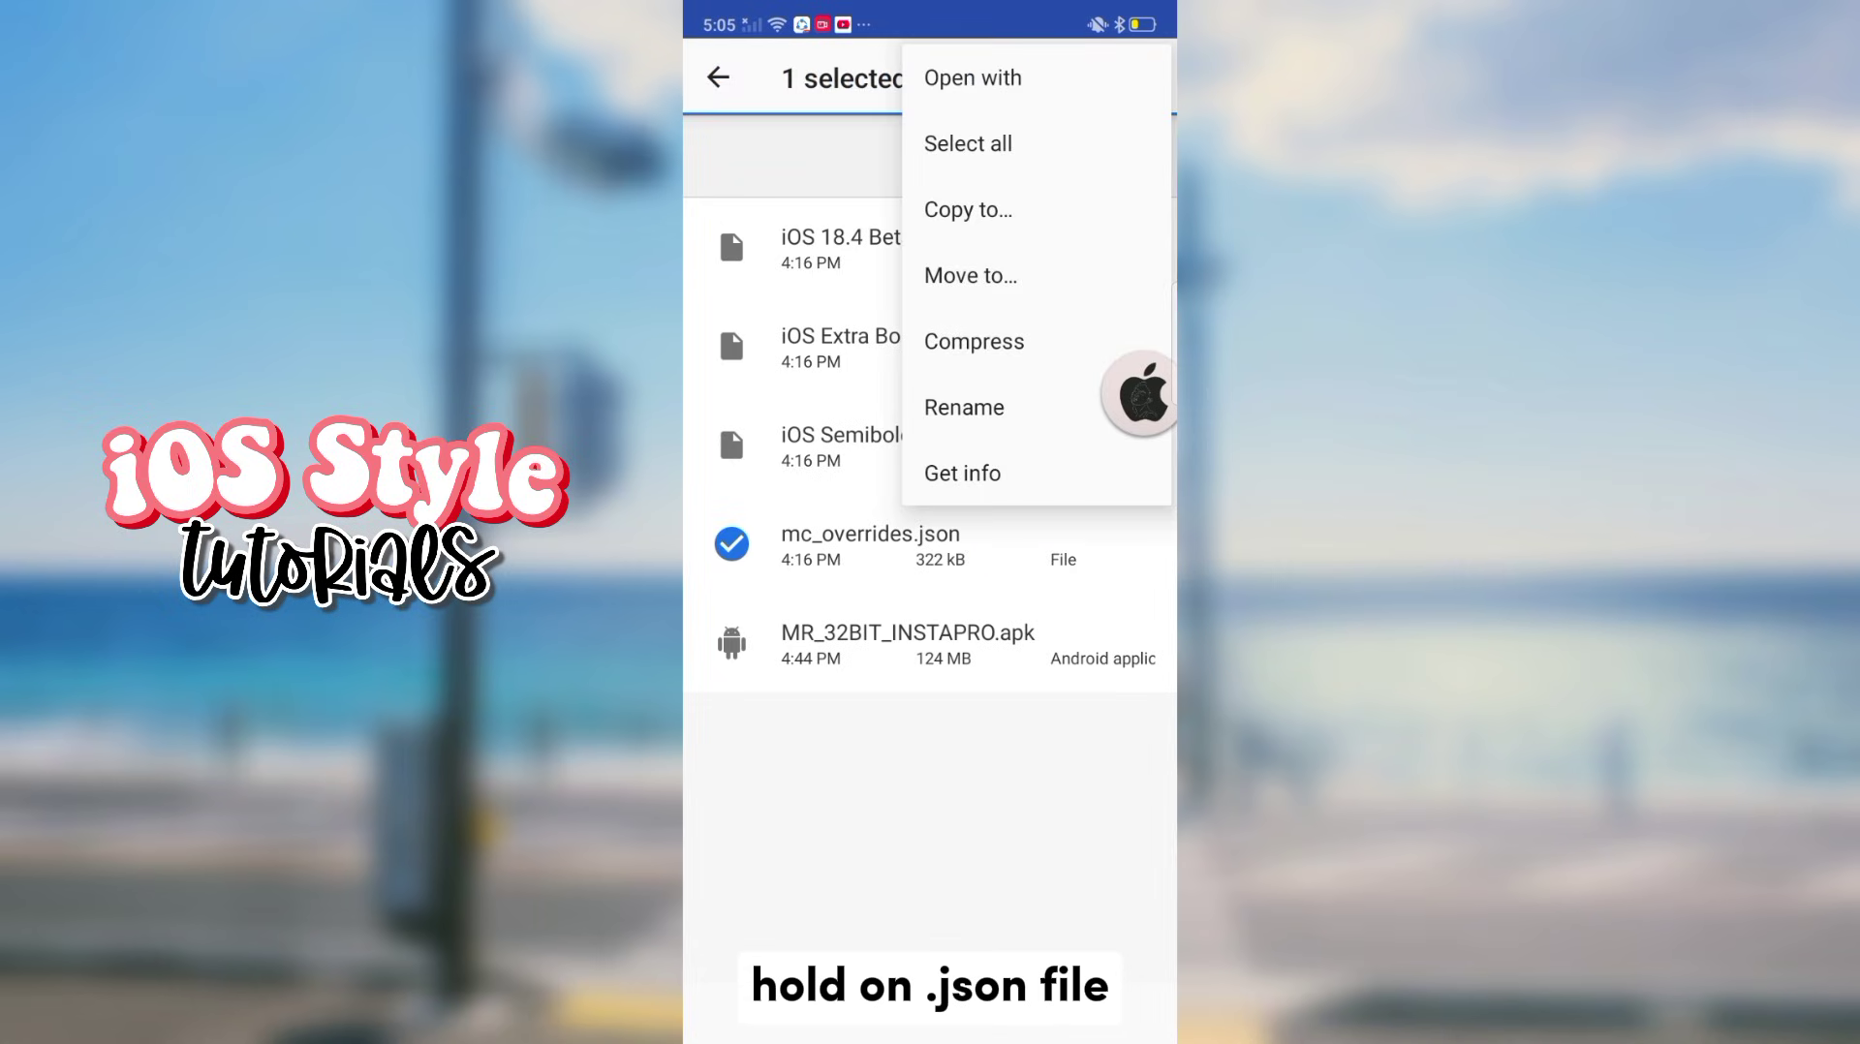
pyautogui.click(1032, 276)
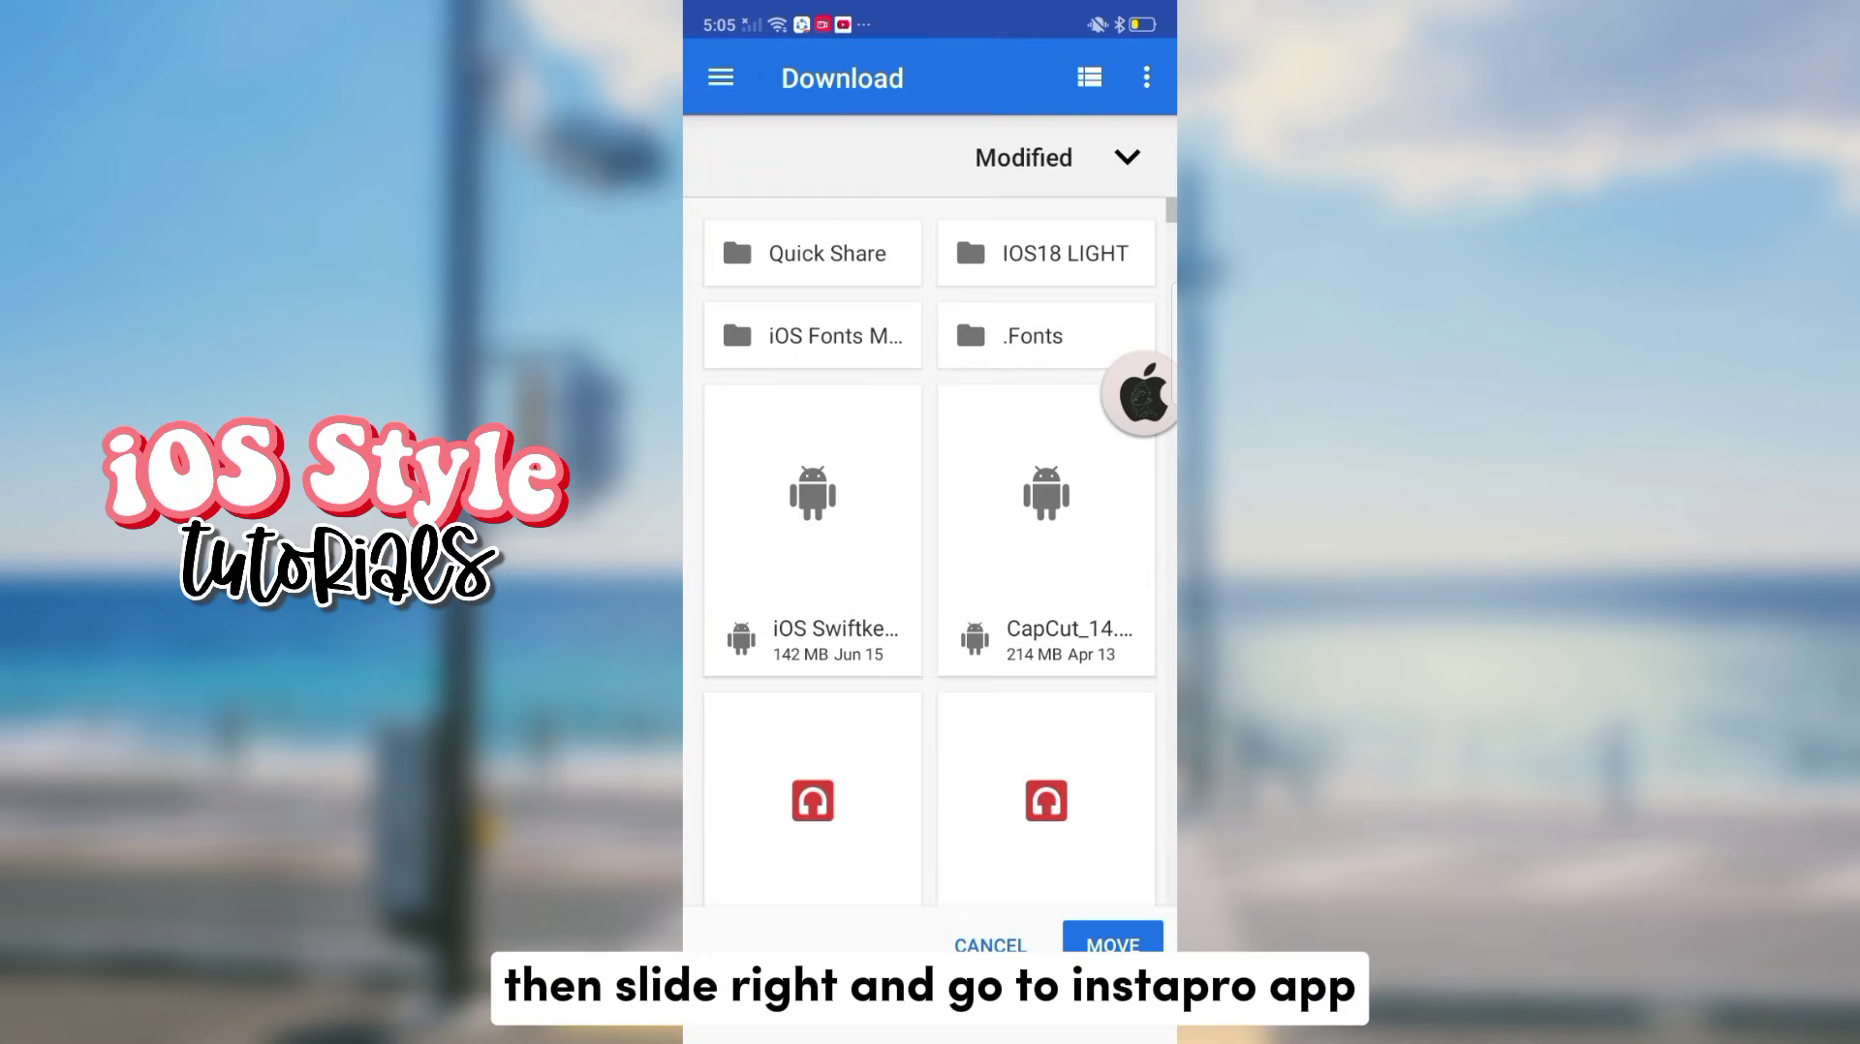
pyautogui.click(720, 77)
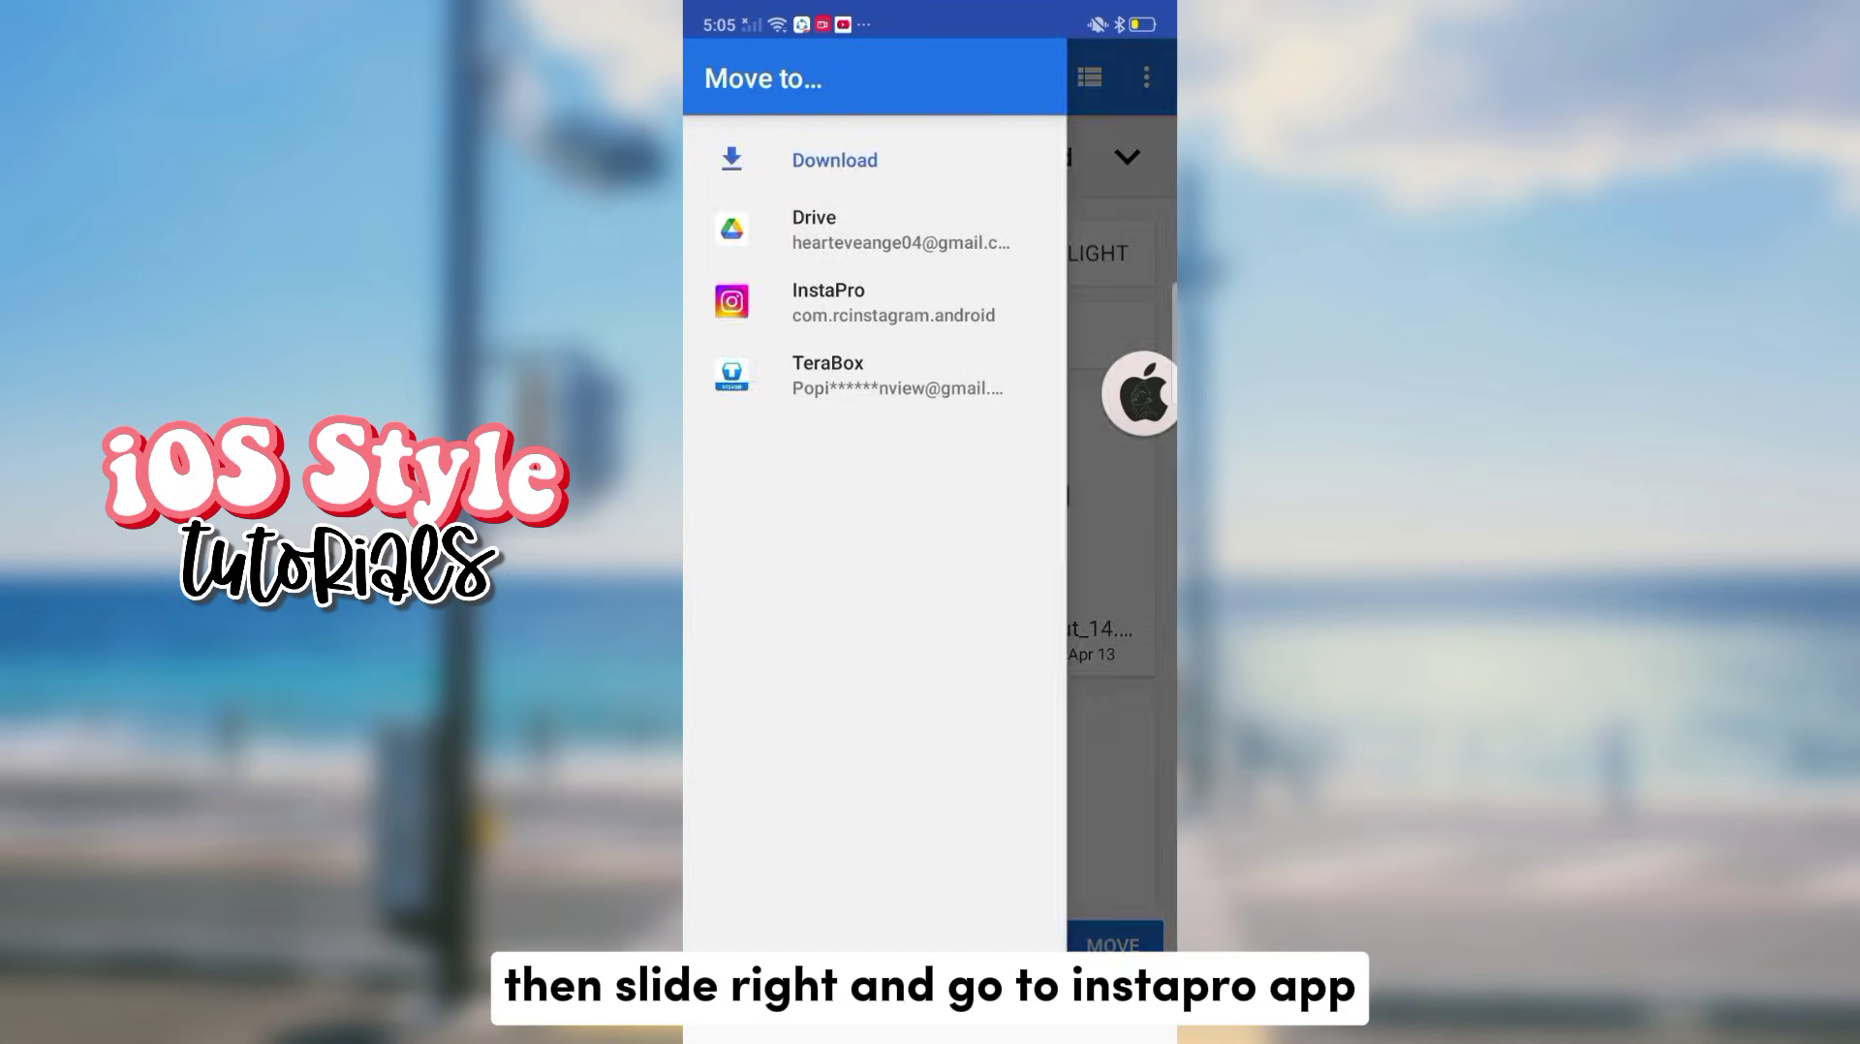
pyautogui.click(843, 302)
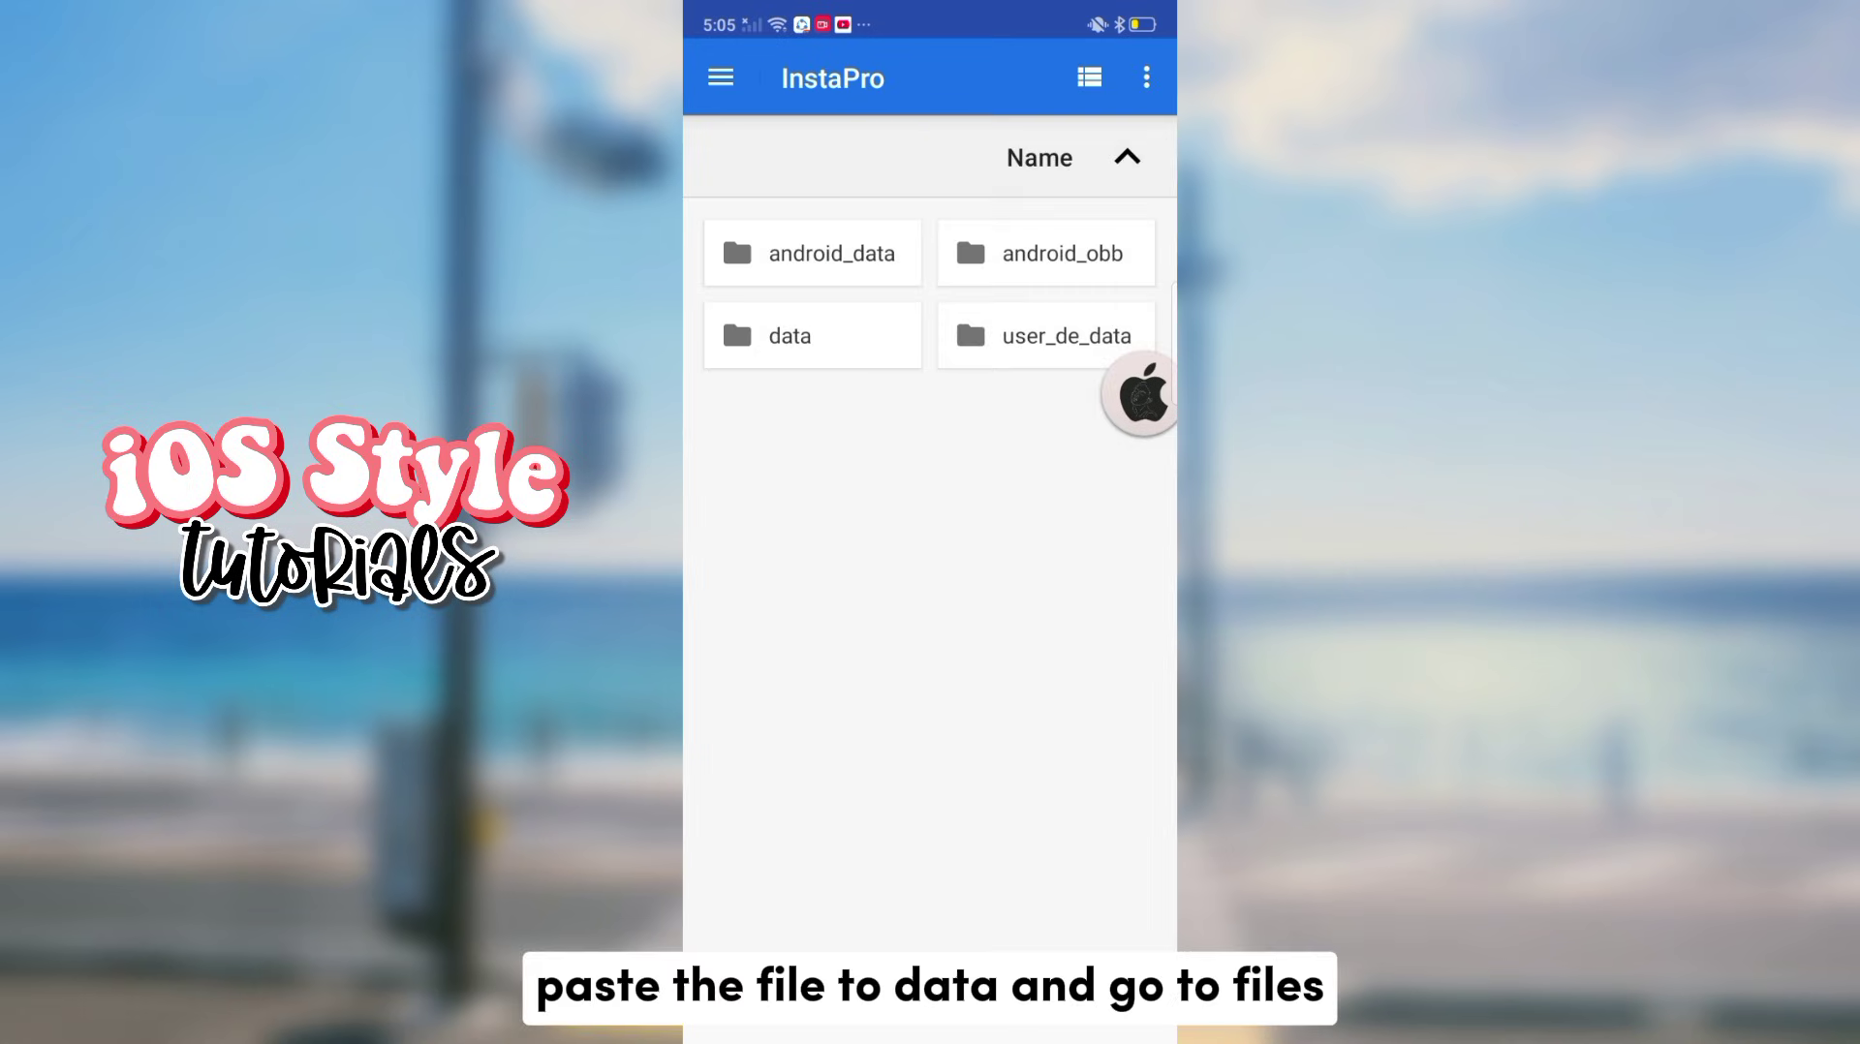
# Move mc_overrides.json into InstaPro's data > files > mobileconfig folder.
pyautogui.click(837, 328)
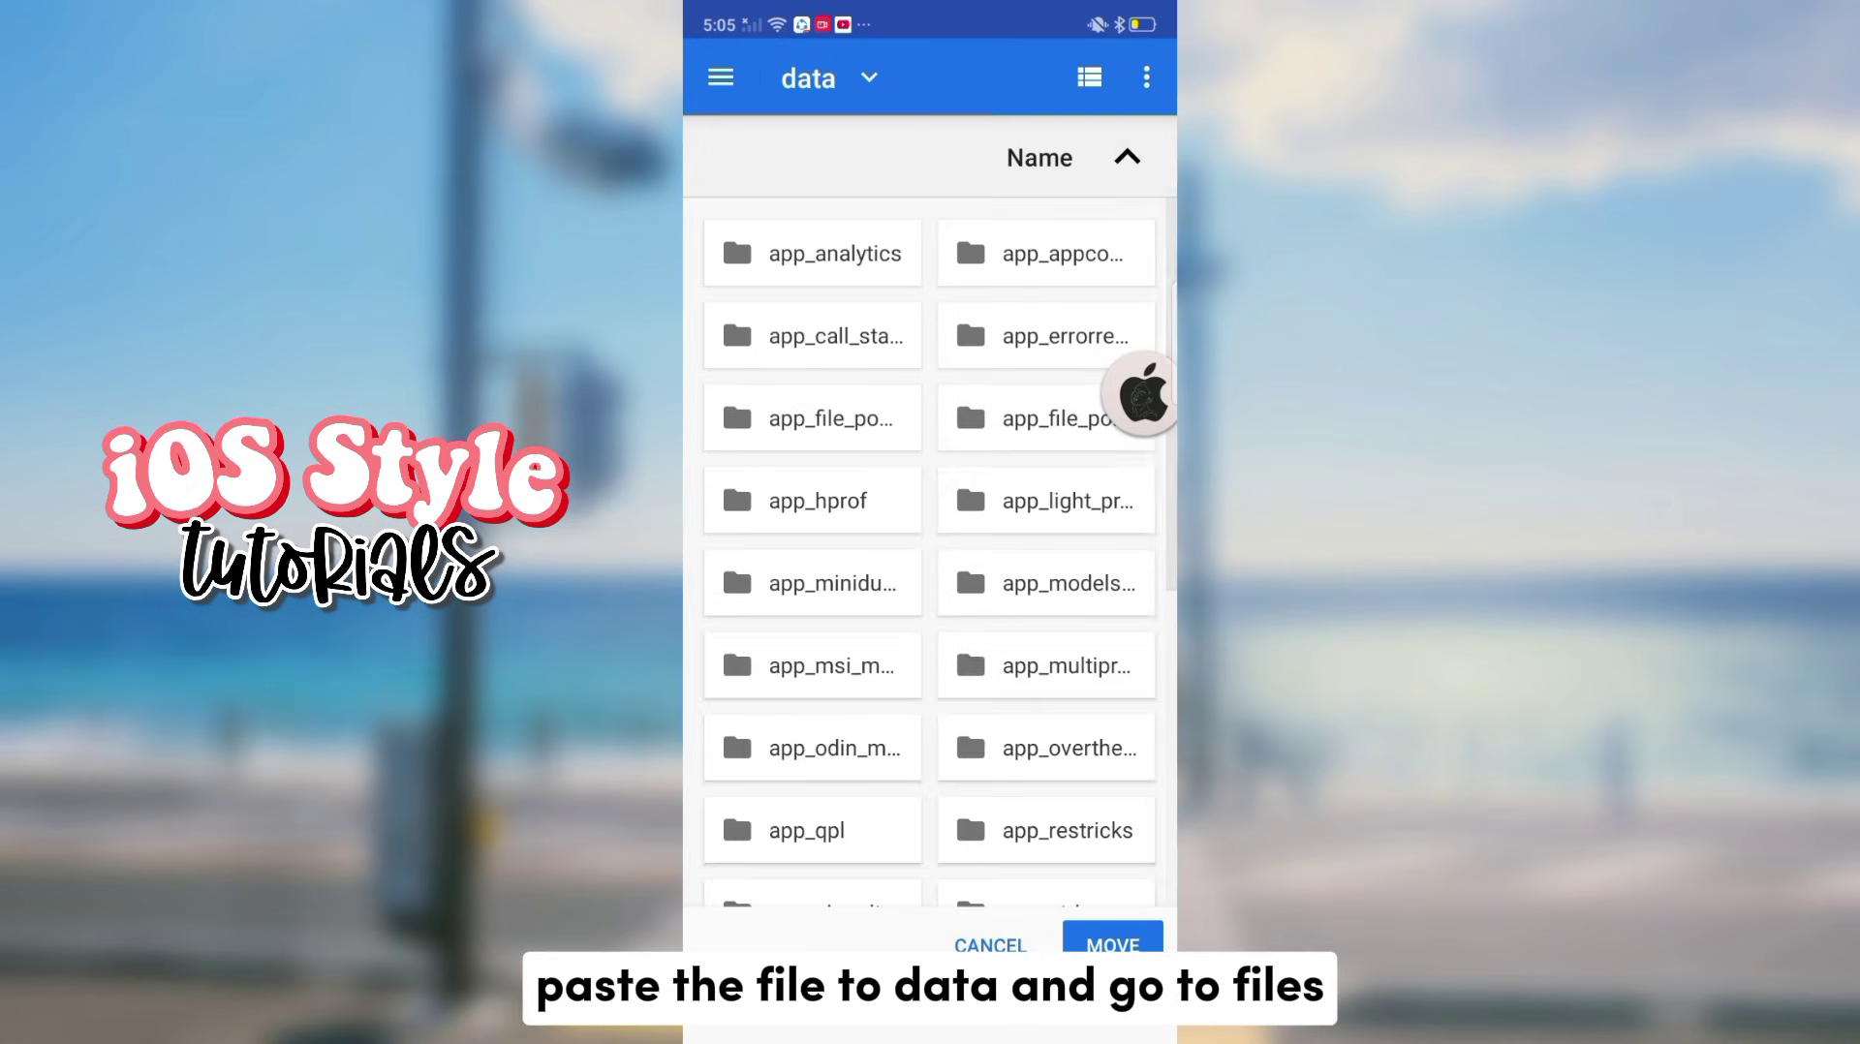
pyautogui.scroll(-2, 1050, 431)
pyautogui.scroll(-5, 996, 584)
pyautogui.scroll(2, 996, 585)
pyautogui.scroll(2, 996, 584)
pyautogui.click(1019, 380)
pyautogui.scroll(-1, 930, 552)
pyautogui.scroll(-1, 930, 553)
pyautogui.click(1034, 708)
pyautogui.click(1113, 940)
pyautogui.click(1043, 621)
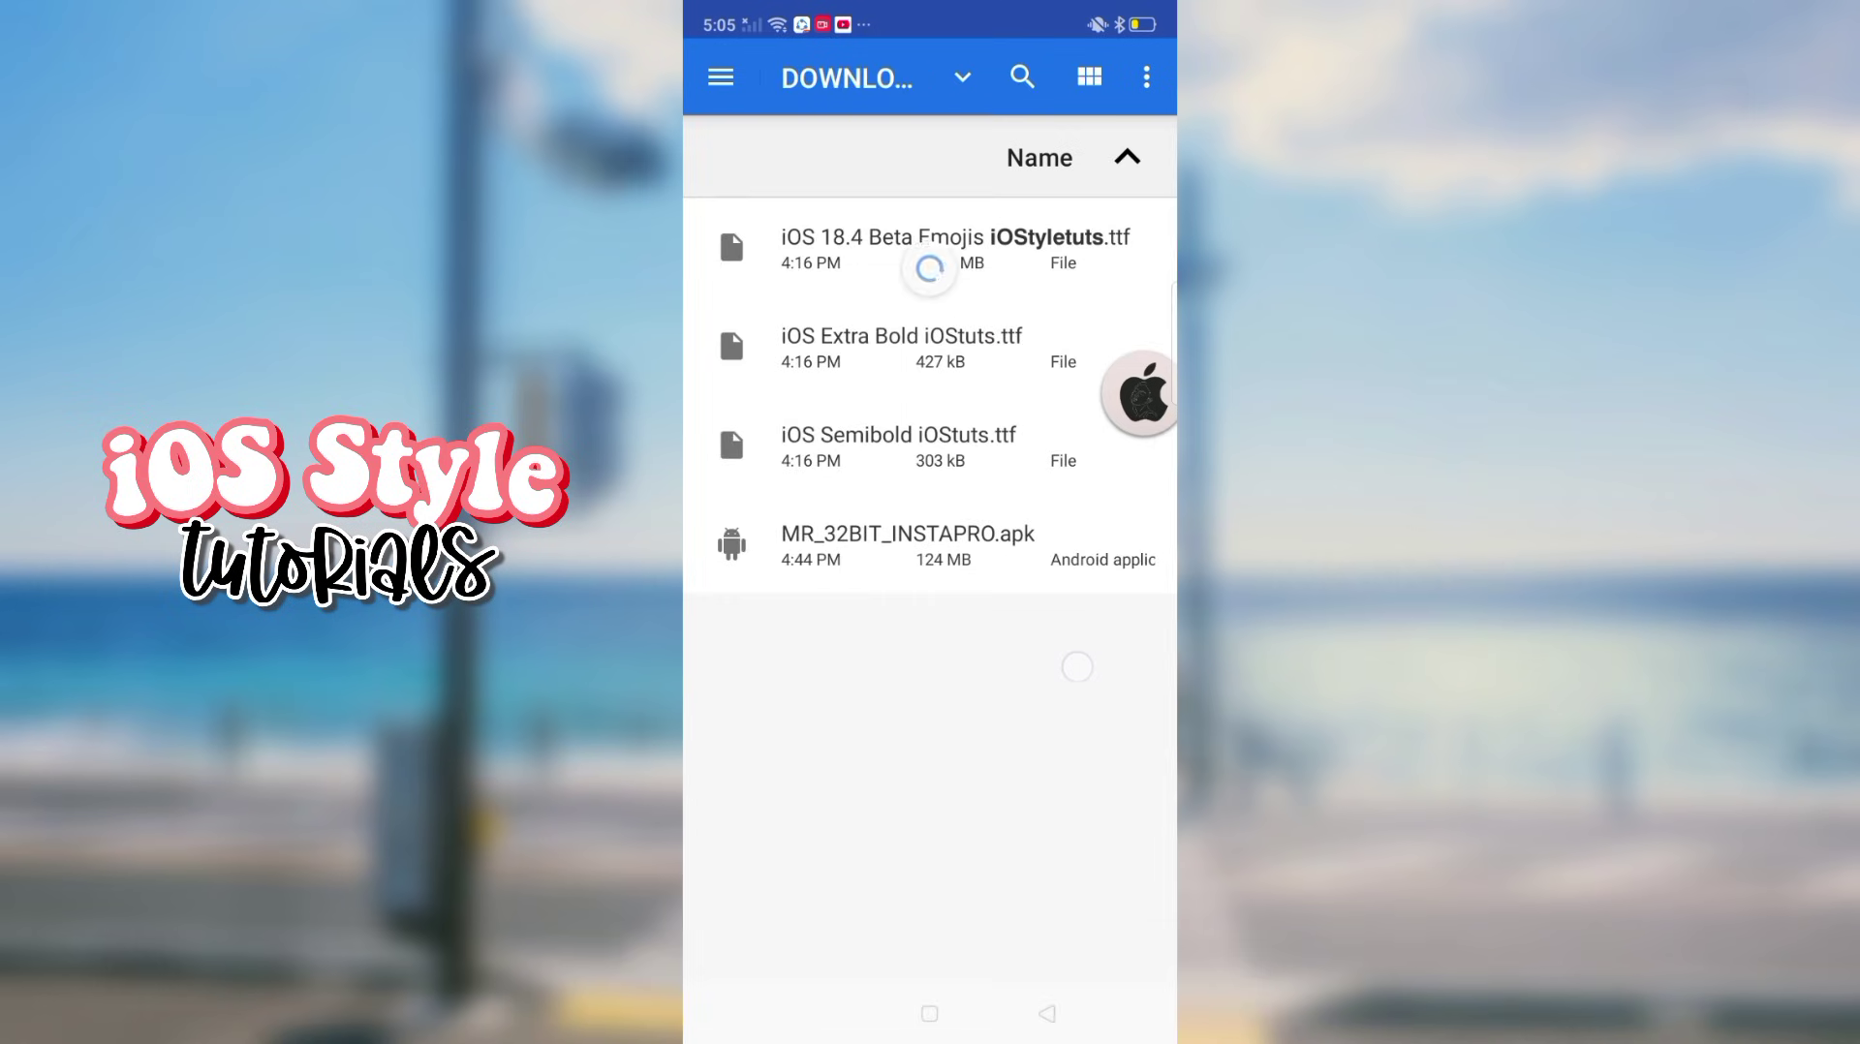
# Check InstaPro's storage usage in App info, then force stop the app.
pyautogui.press('super')
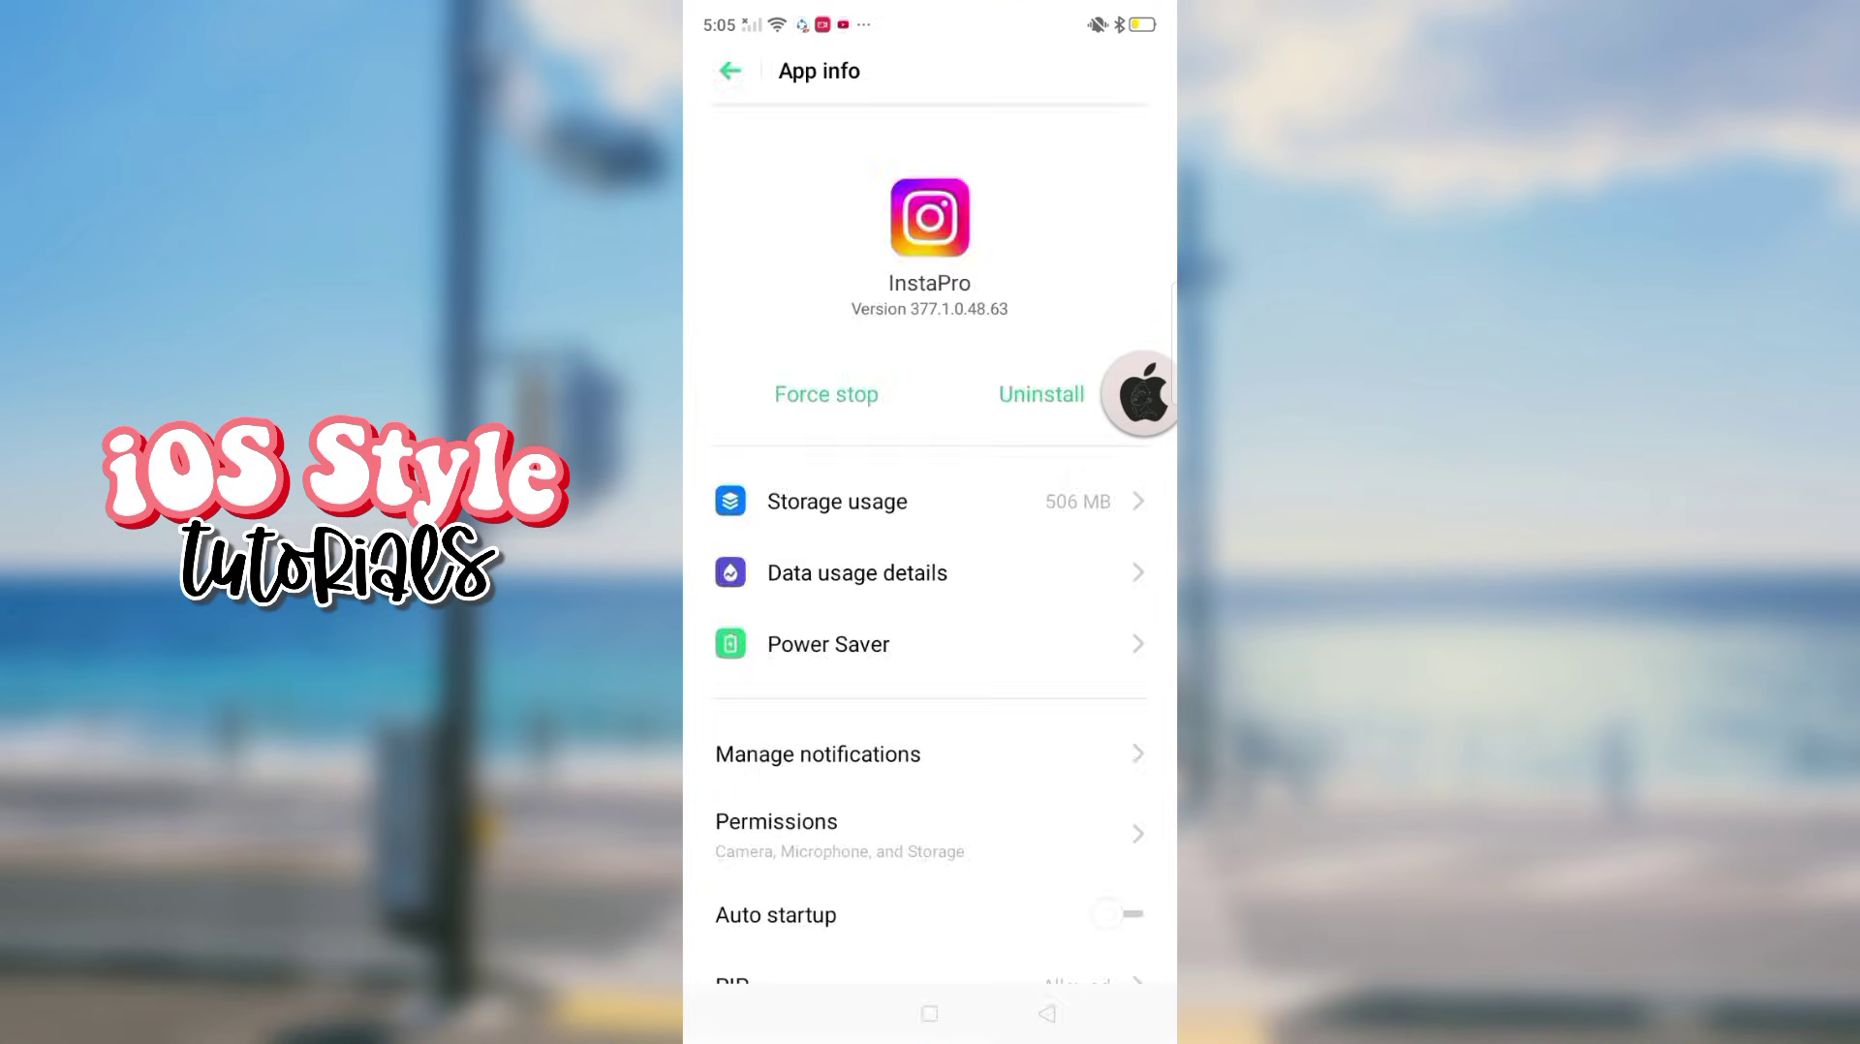
pyautogui.click(1029, 524)
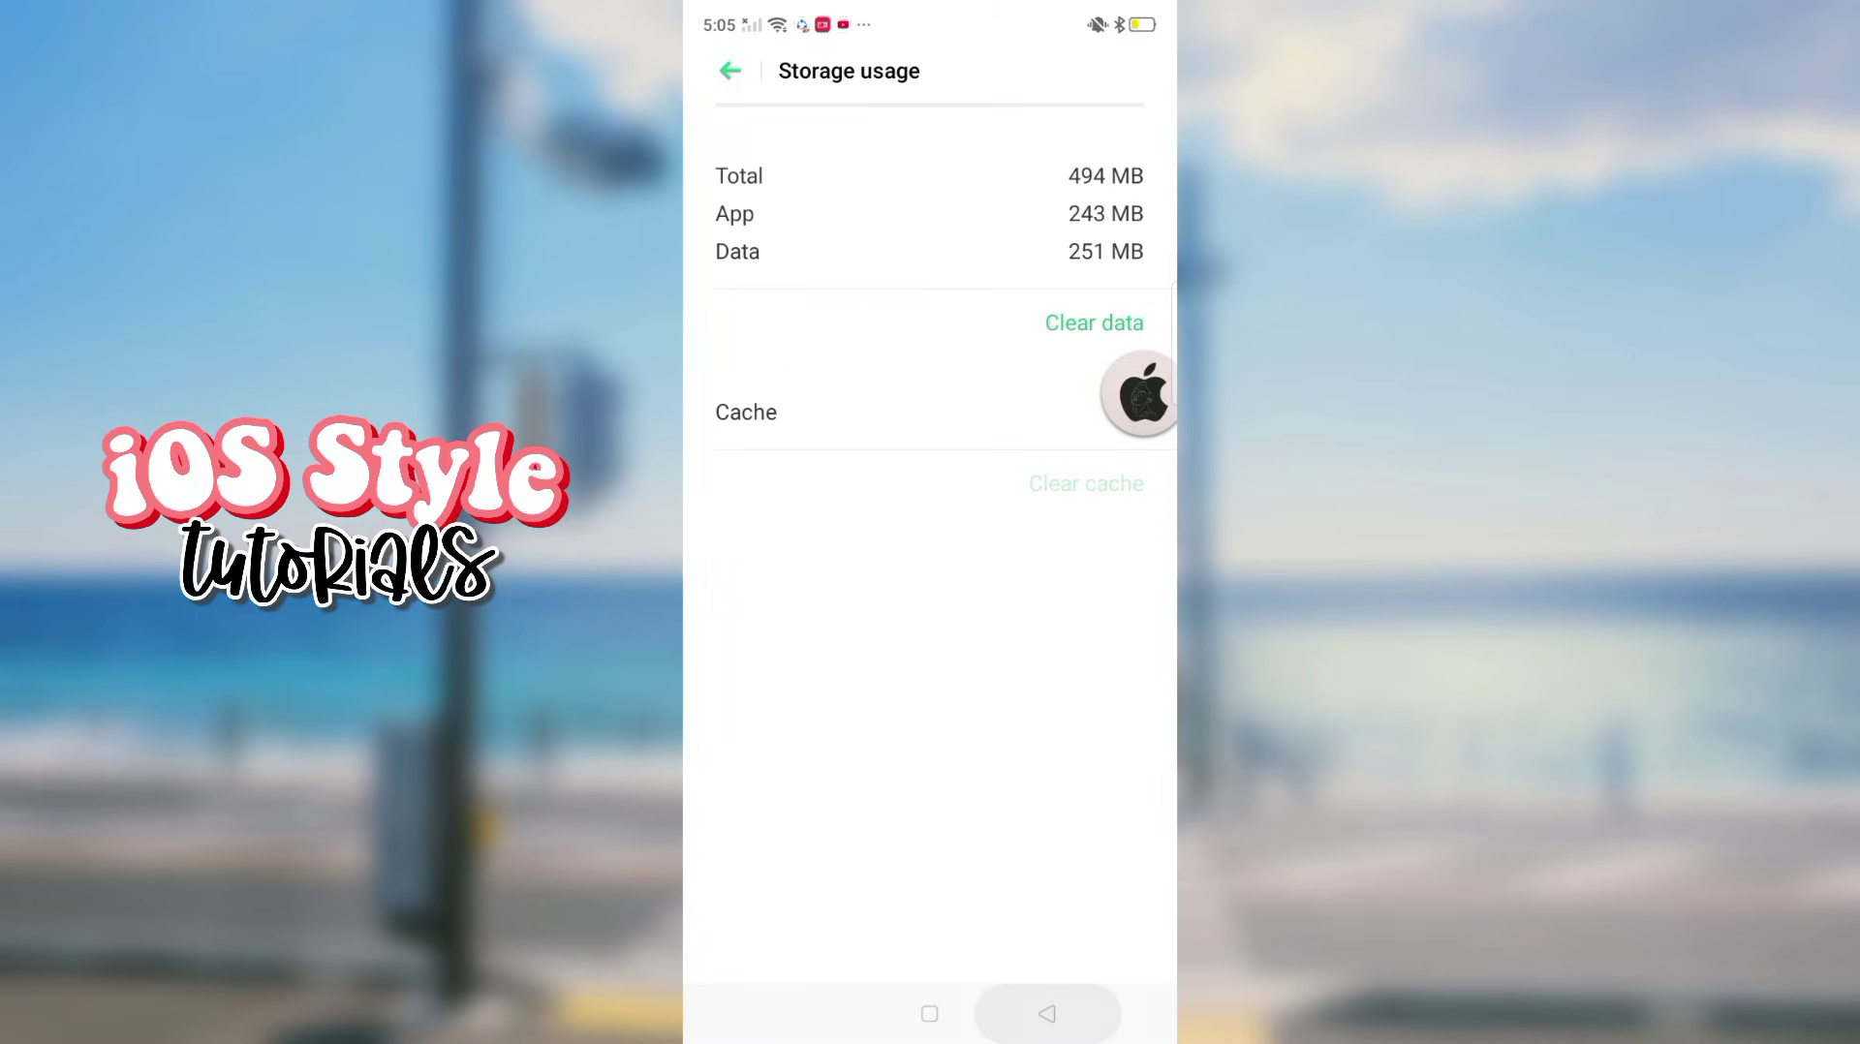
pyautogui.click(1046, 1013)
pyautogui.click(826, 395)
pyautogui.click(1038, 571)
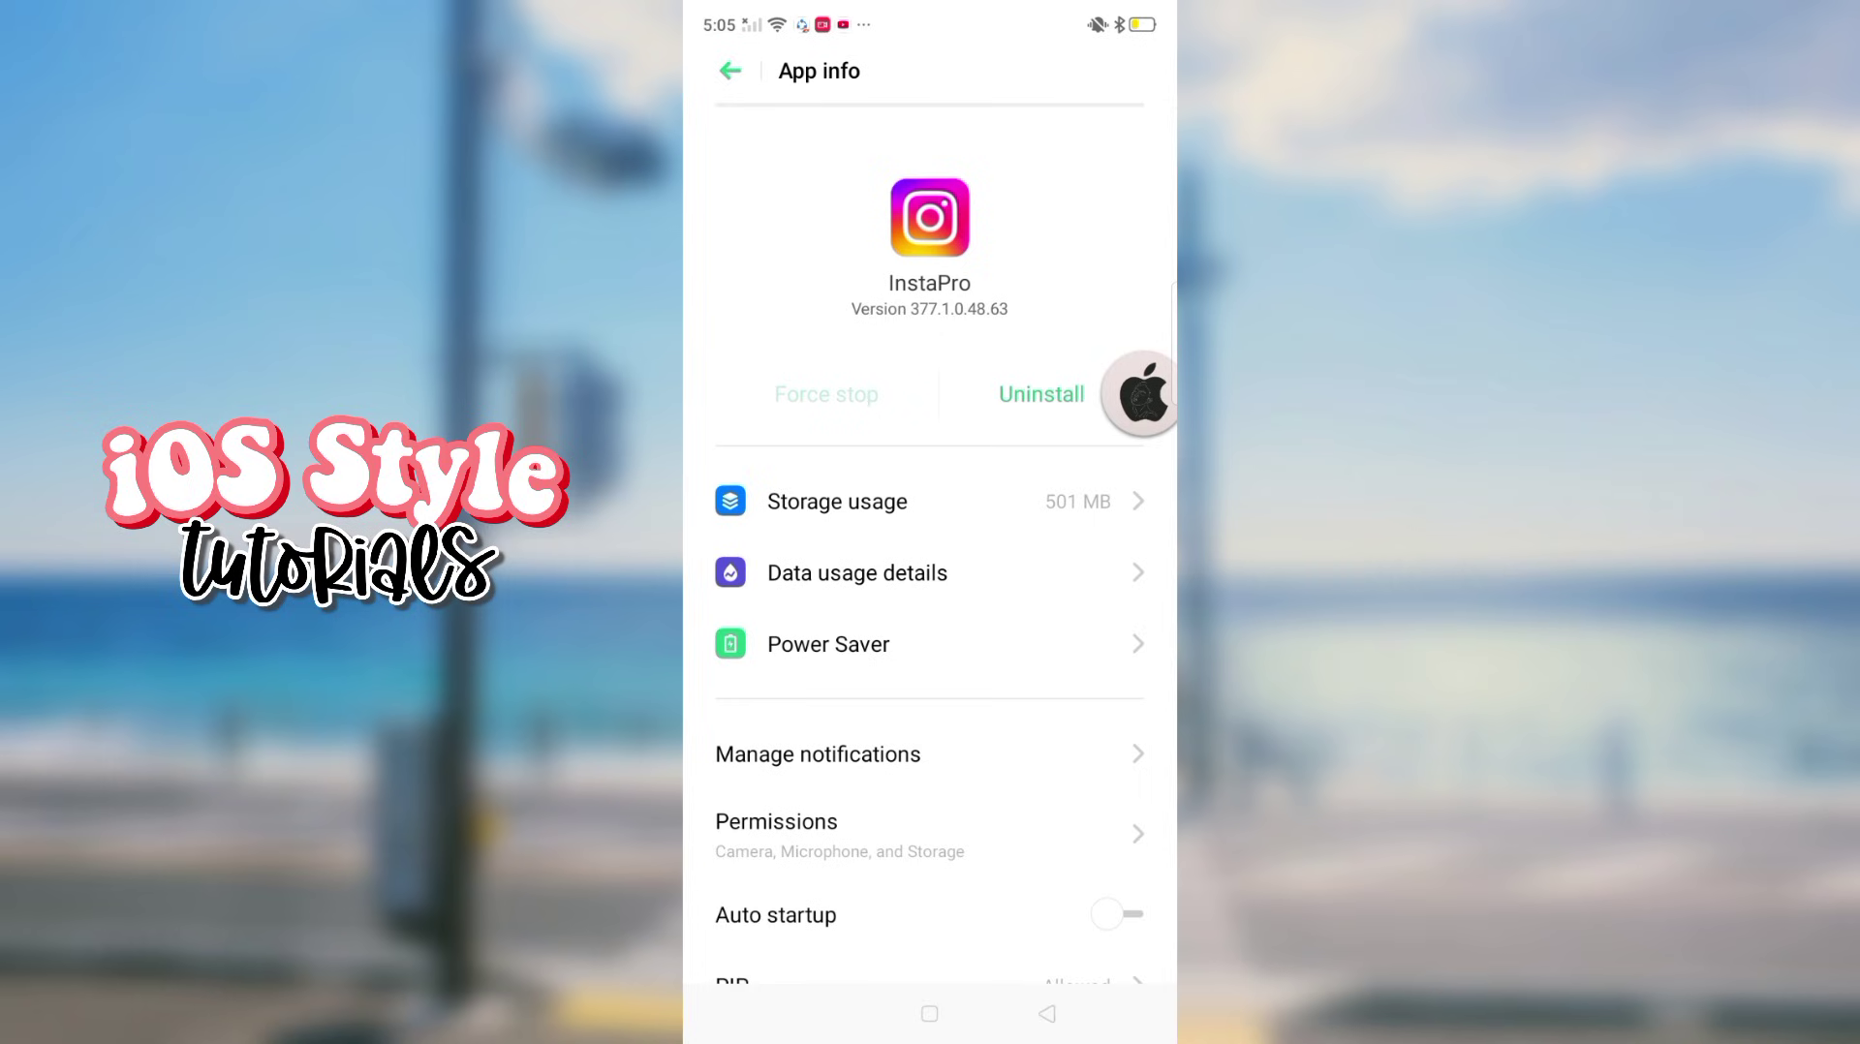
# Relaunch InstaPro from the home screen and switch to the Home feed.
pyautogui.click(912, 1029)
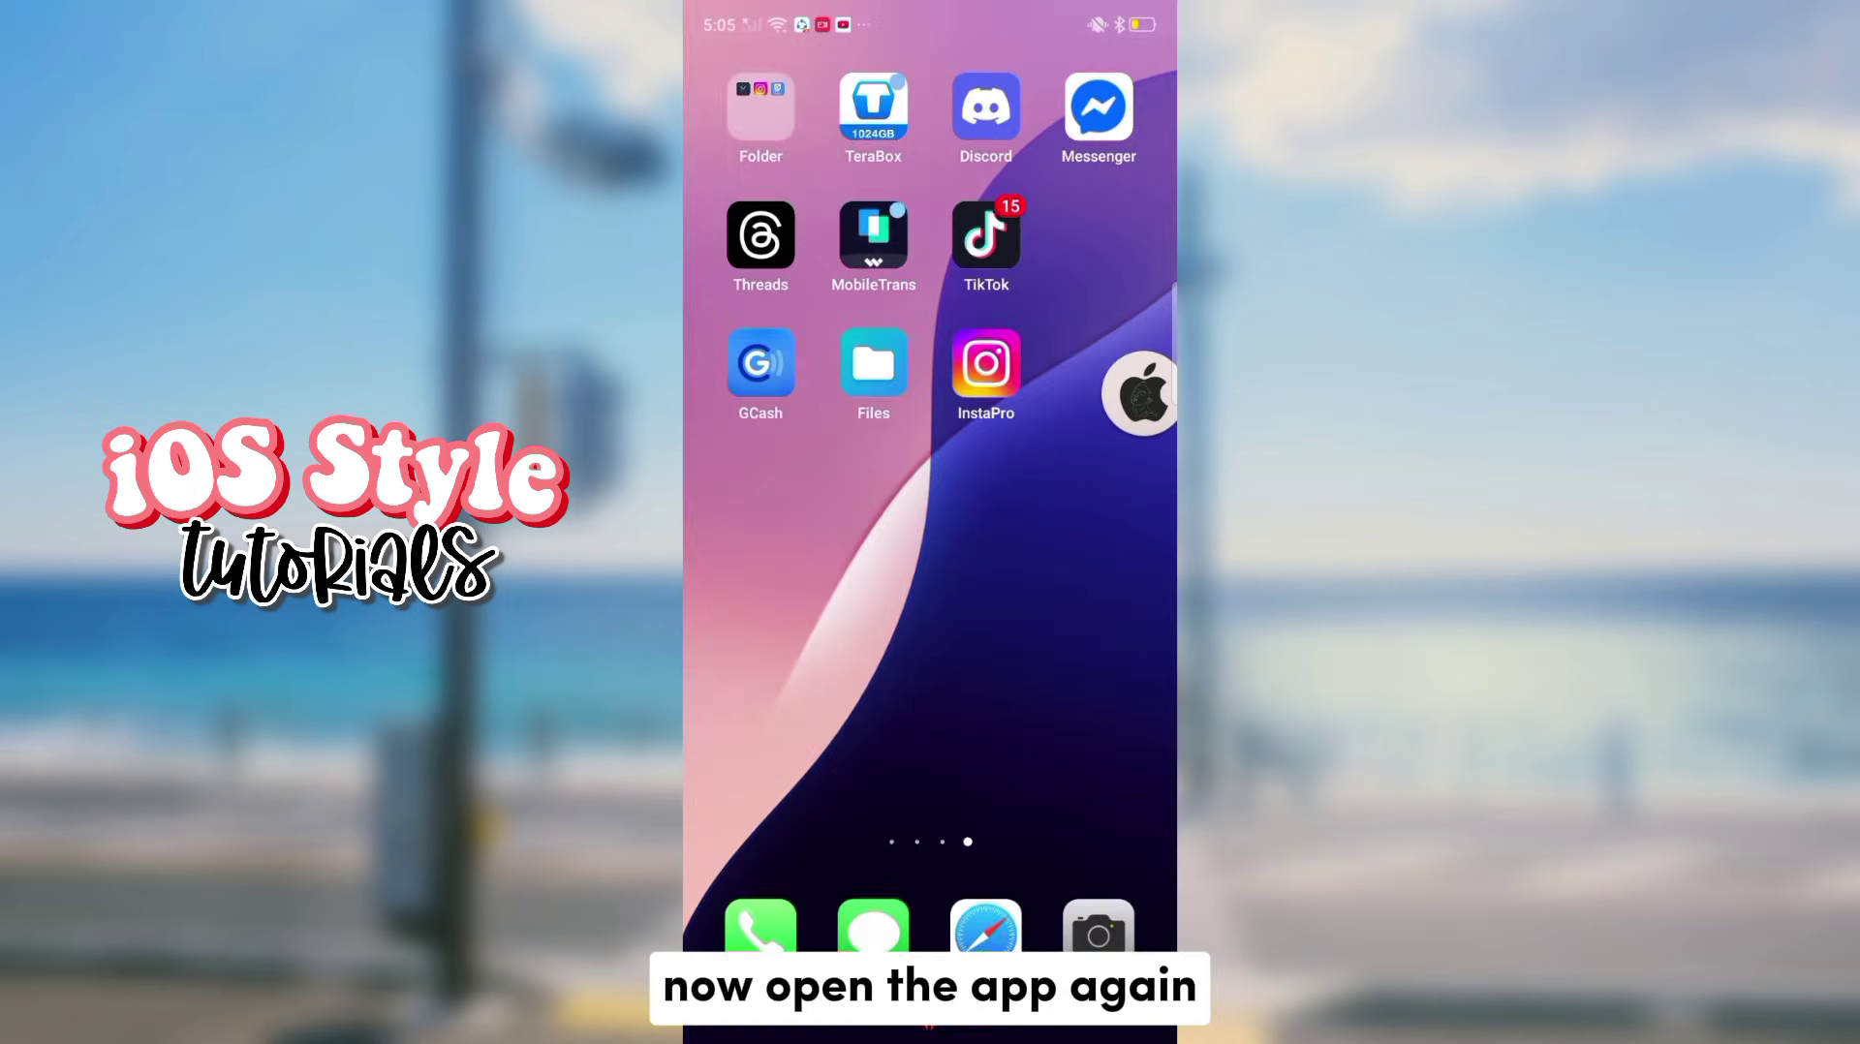
pyautogui.moveTo(1140, 393); pyautogui.dragTo(1140, 294)
pyautogui.click(986, 363)
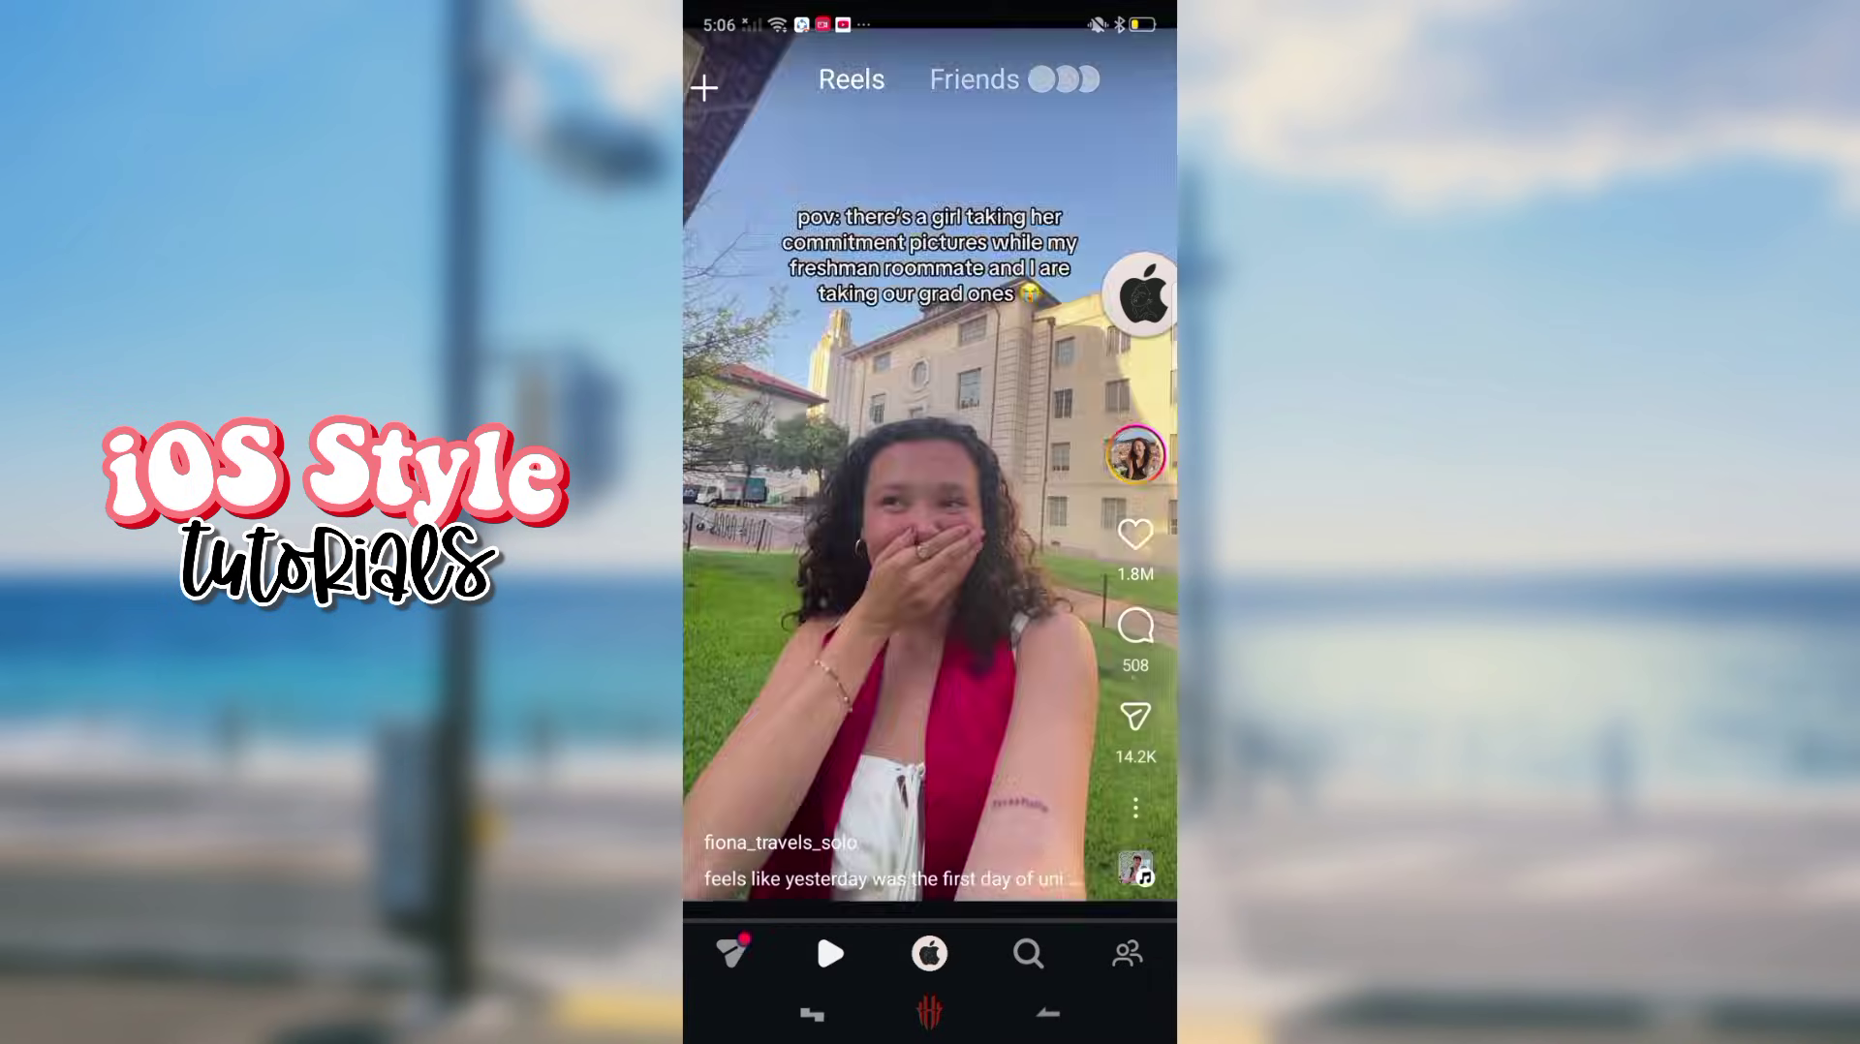
pyautogui.scroll(-5, 930, 485)
pyautogui.click(928, 950)
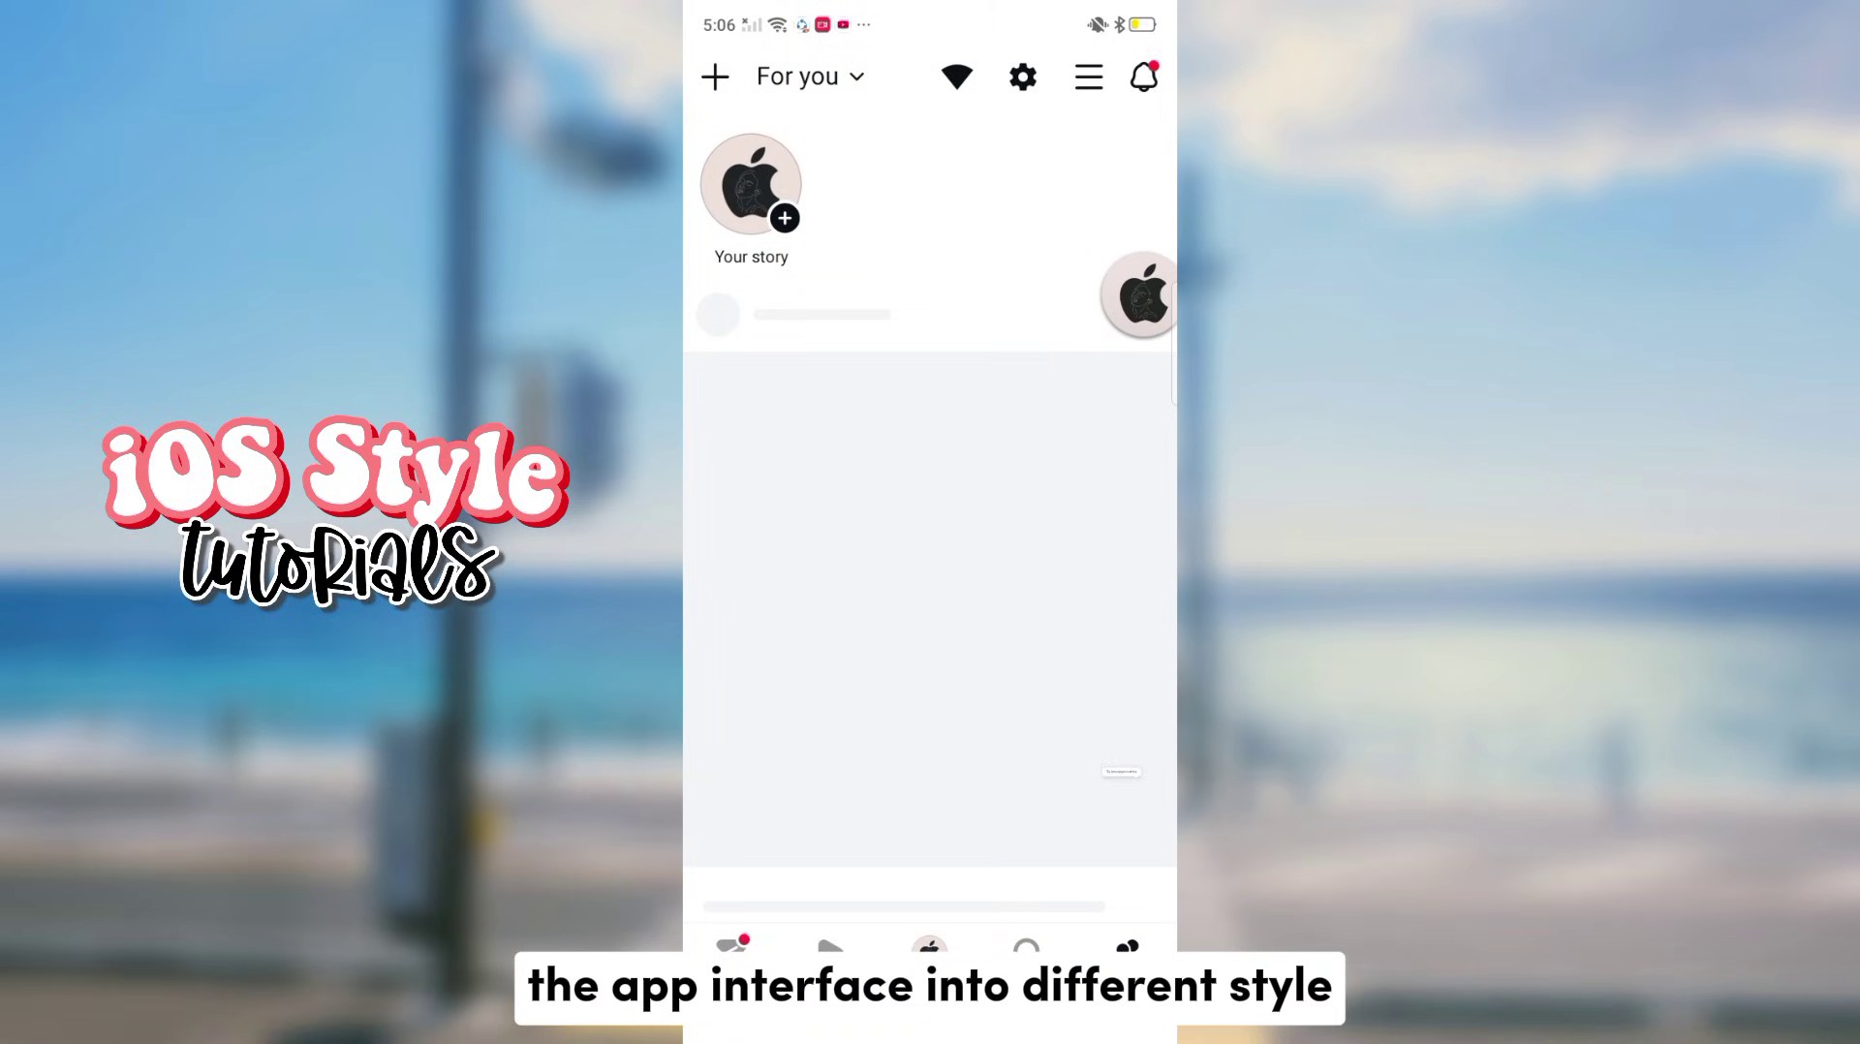
pyautogui.scroll(-10, 930, 513)
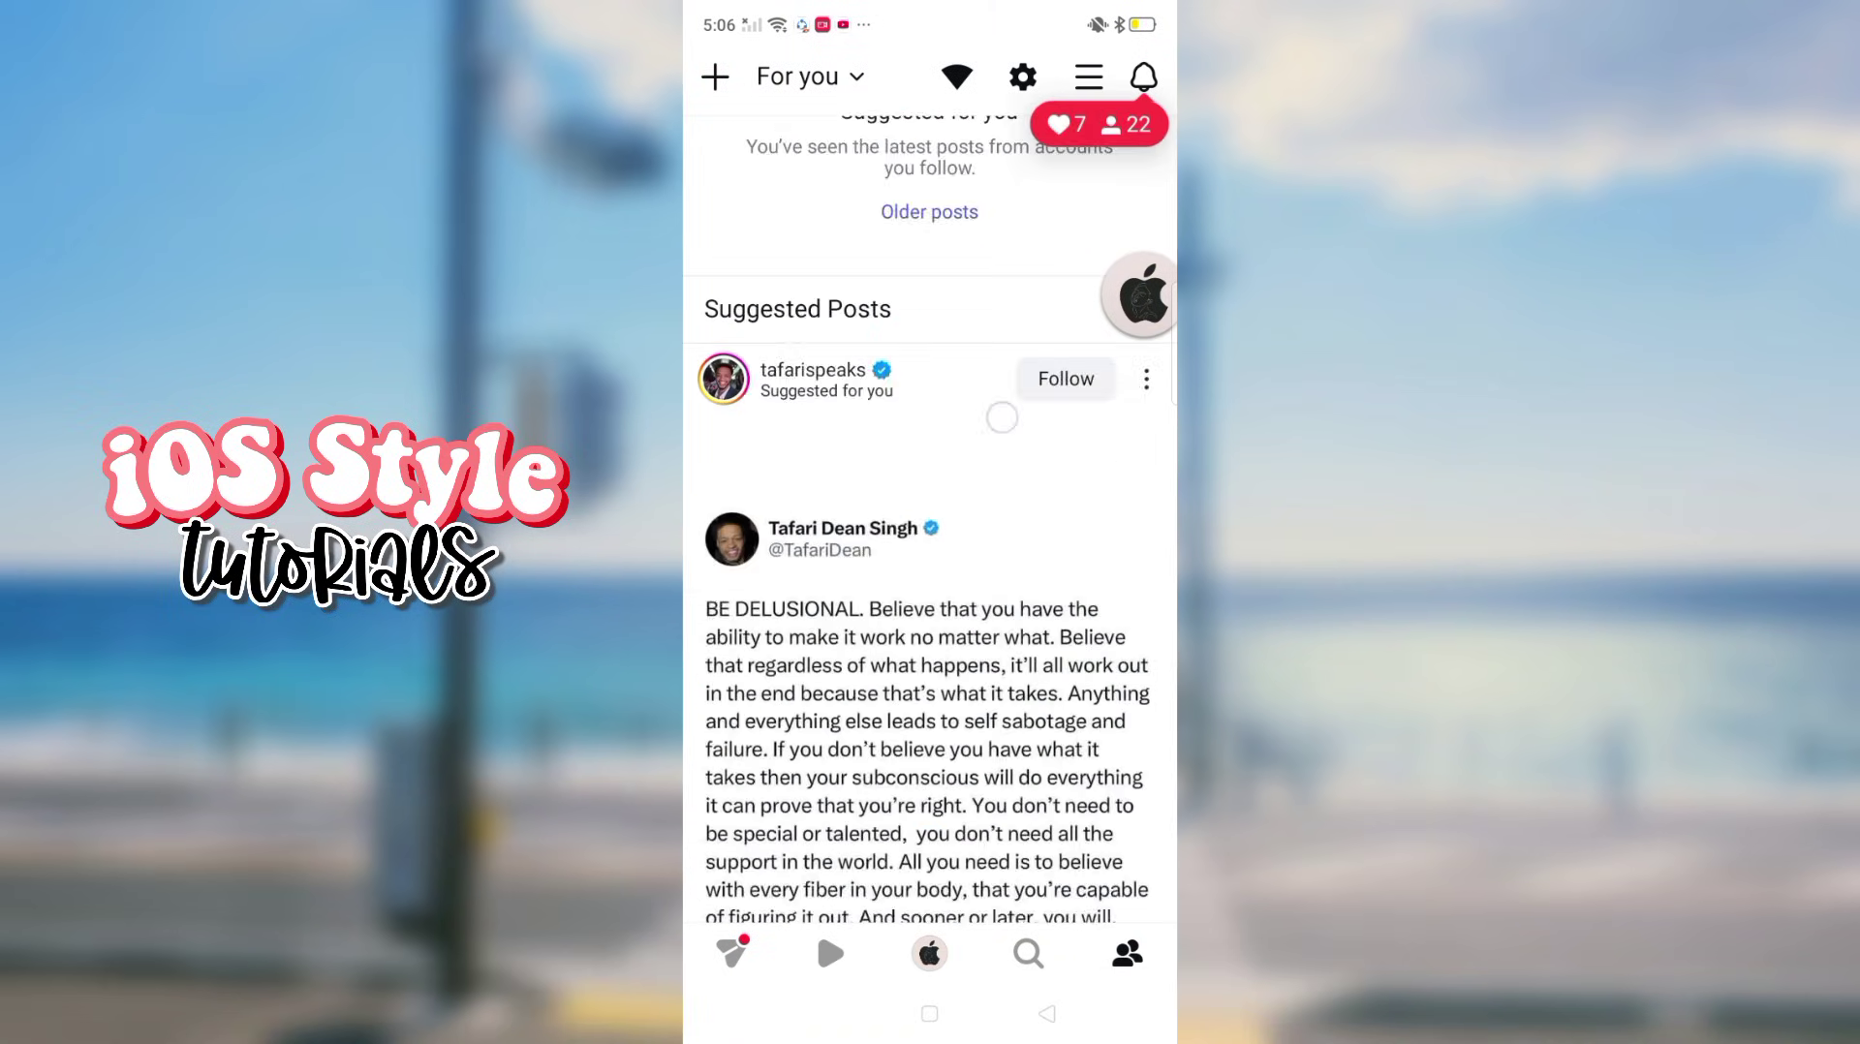
pyautogui.scroll(-2, 1025, 420)
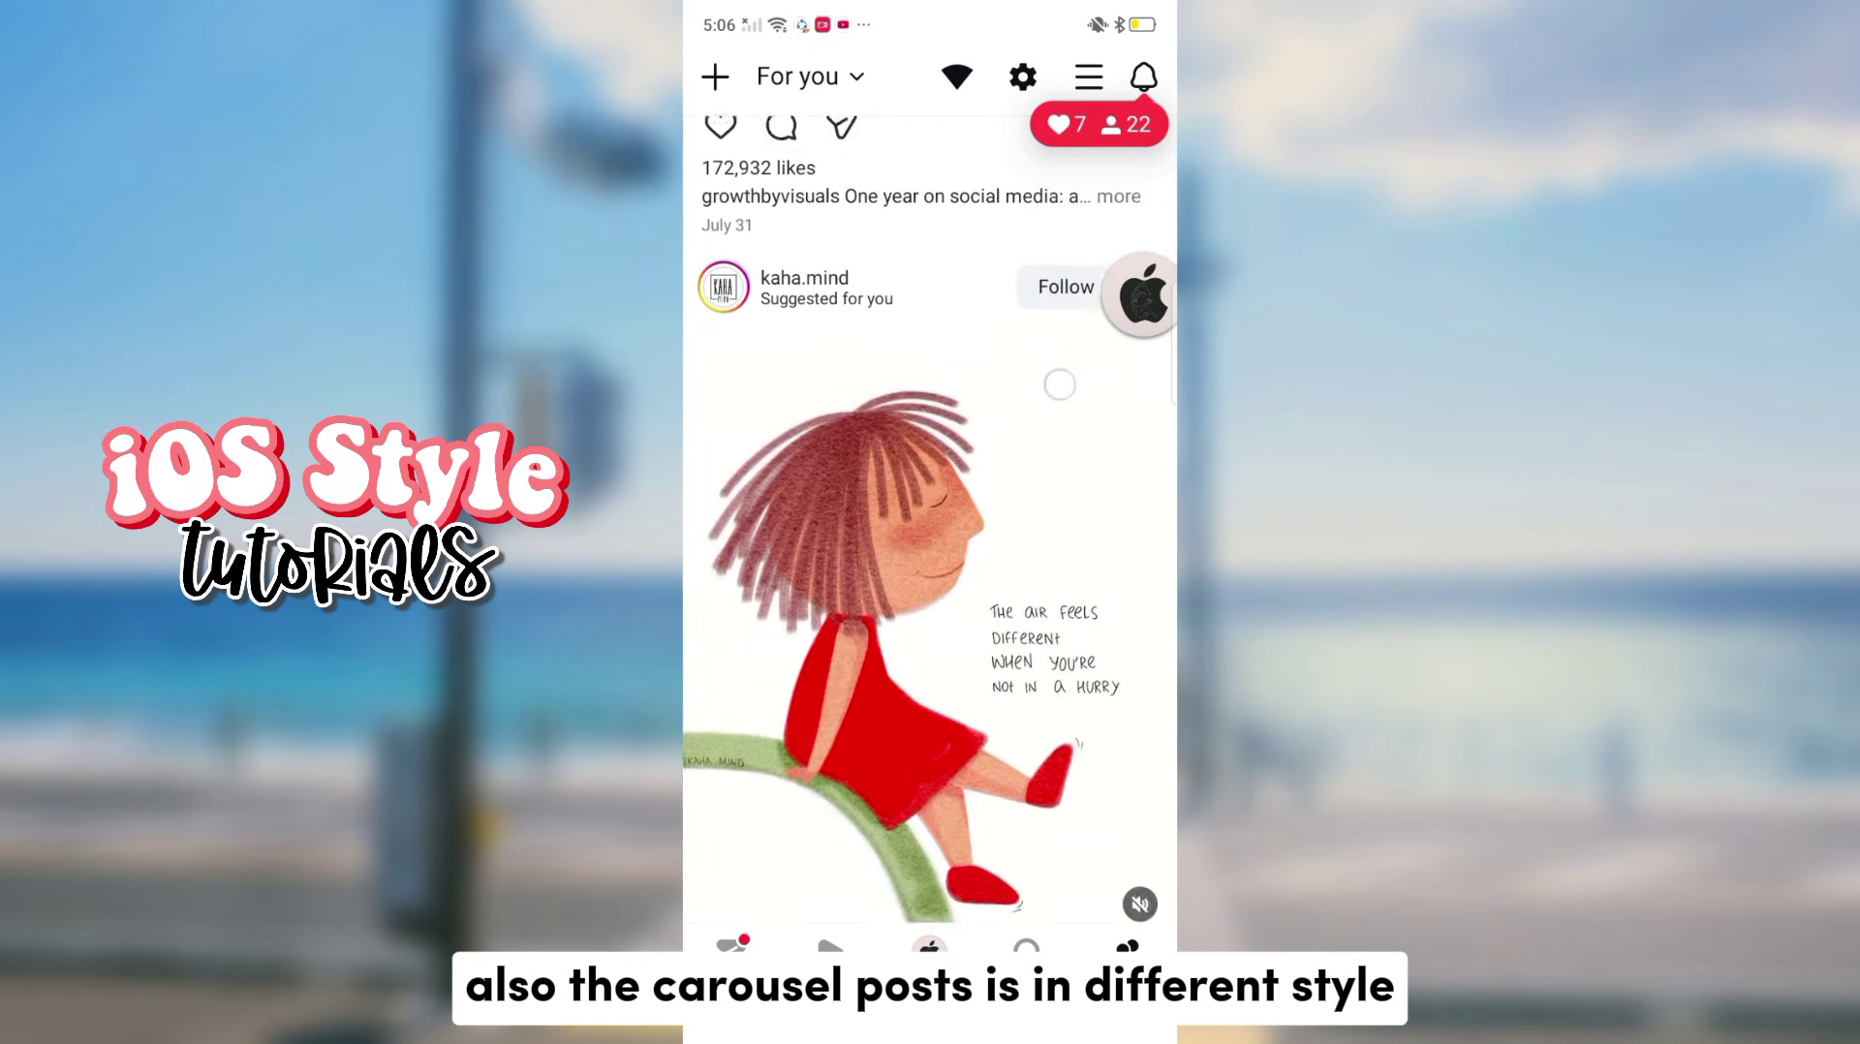
pyautogui.scroll(-10, 1058, 384)
pyautogui.scroll(-5, 1007, 709)
pyautogui.scroll(-5, 1007, 709)
pyautogui.moveTo(1105, 698)
pyautogui.mouseDown()
pyautogui.moveTo(794, 698)
pyautogui.moveTo(839, 714)
pyautogui.mouseUp()
pyautogui.scroll(-2, 1124, 480)
pyautogui.scroll(-3, 1124, 480)
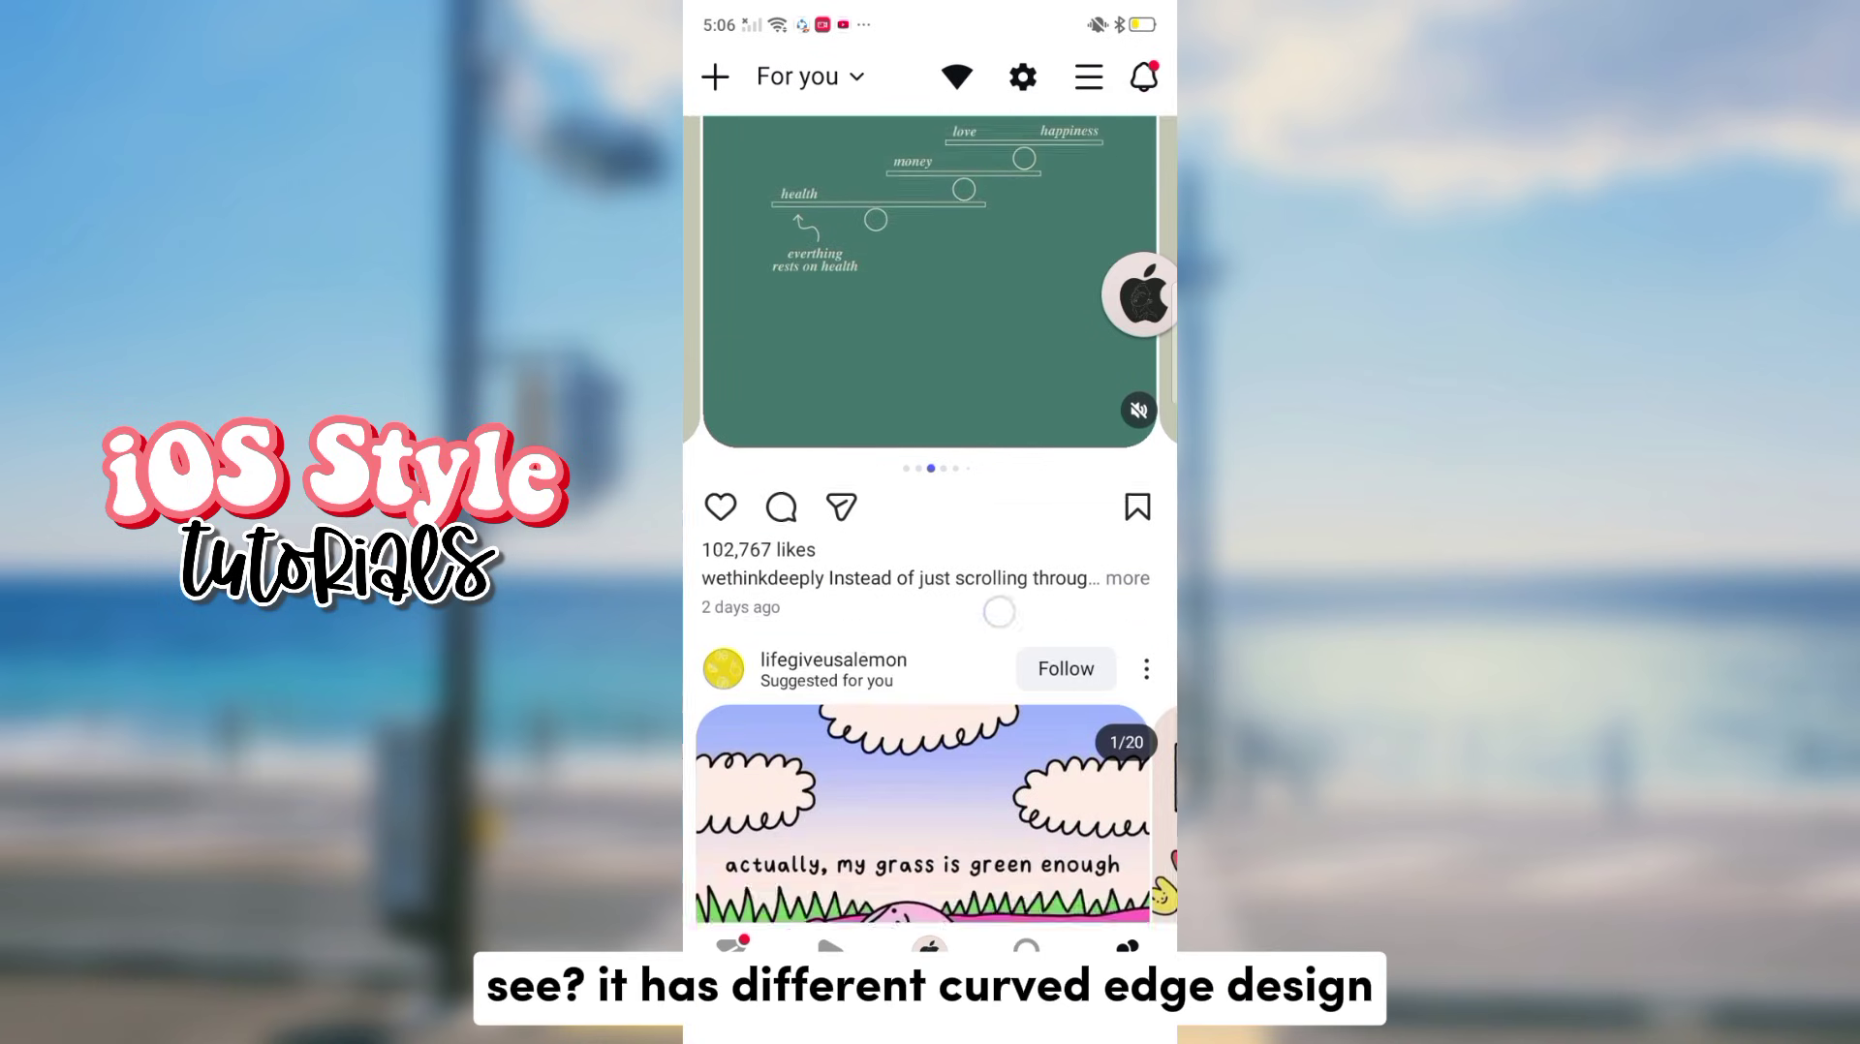
pyautogui.scroll(-5, 1006, 582)
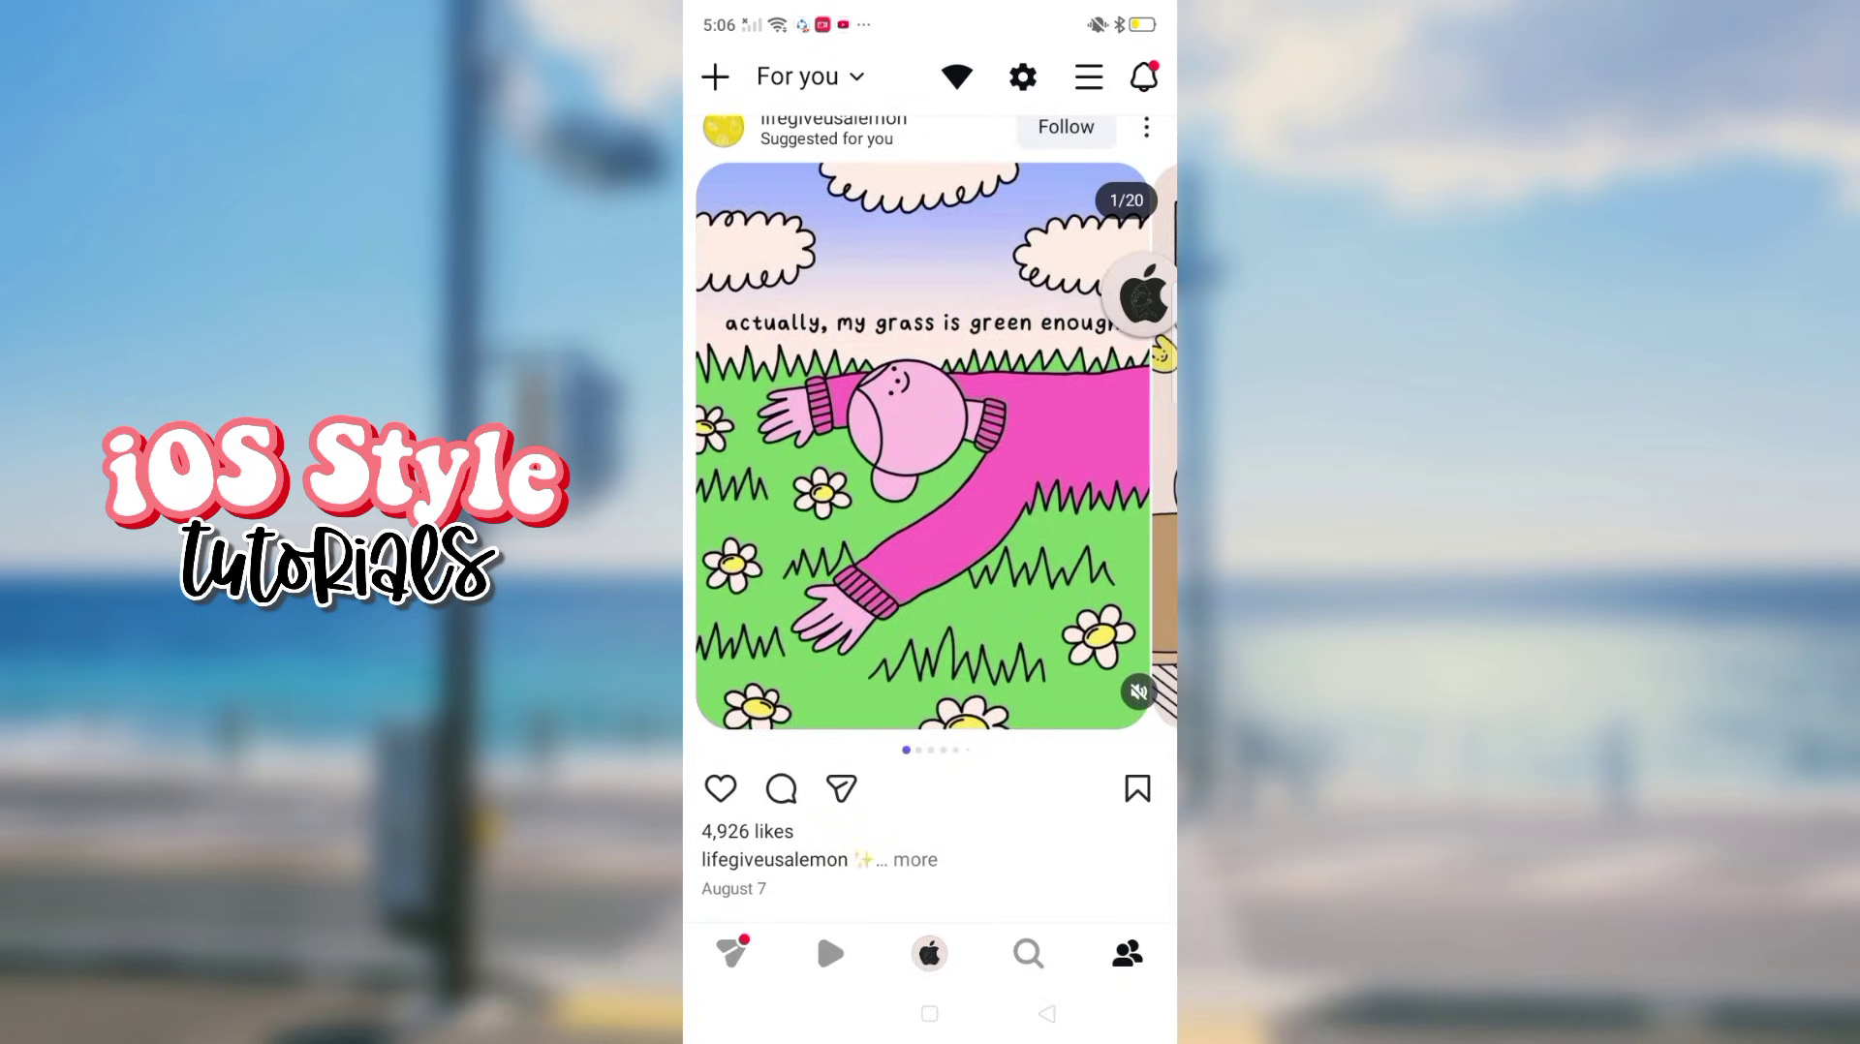
# Share the lifegiveusalemon grass post to a story, keeping its plain look.
pyautogui.click(841, 789)
pyautogui.click(744, 875)
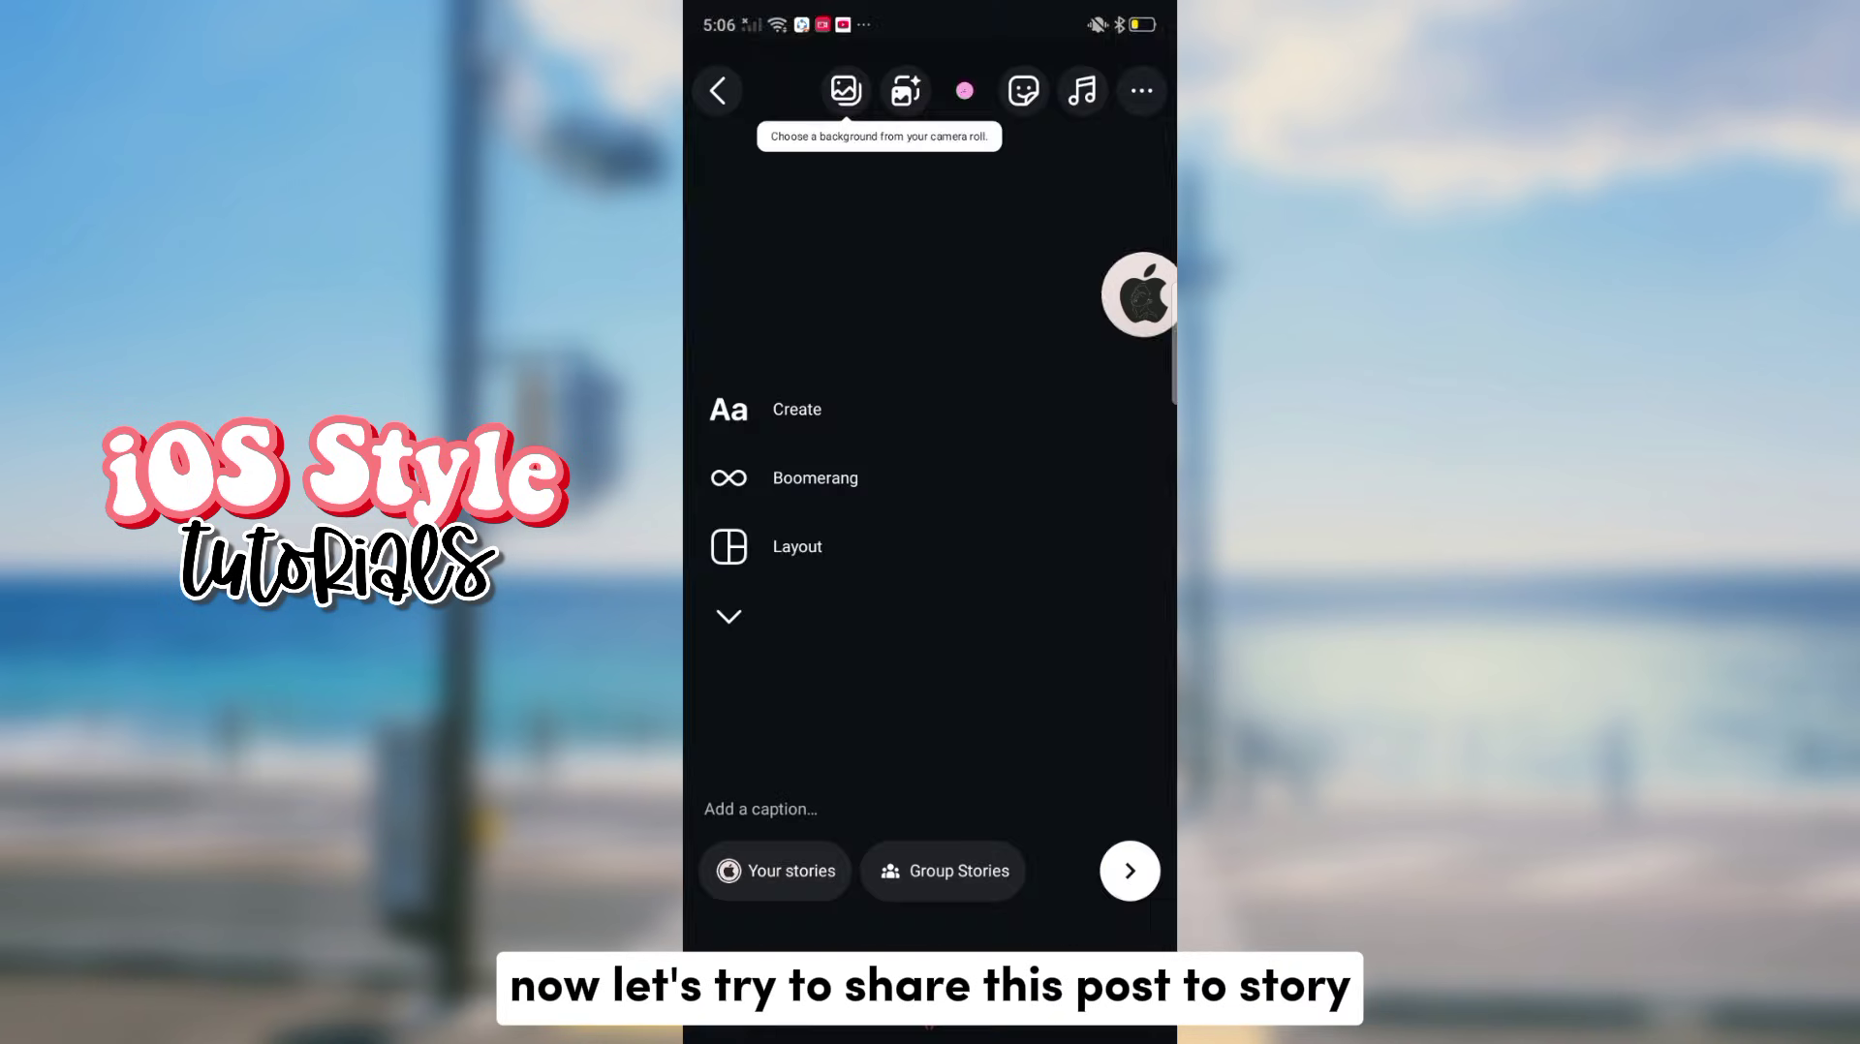
pyautogui.click(1002, 614)
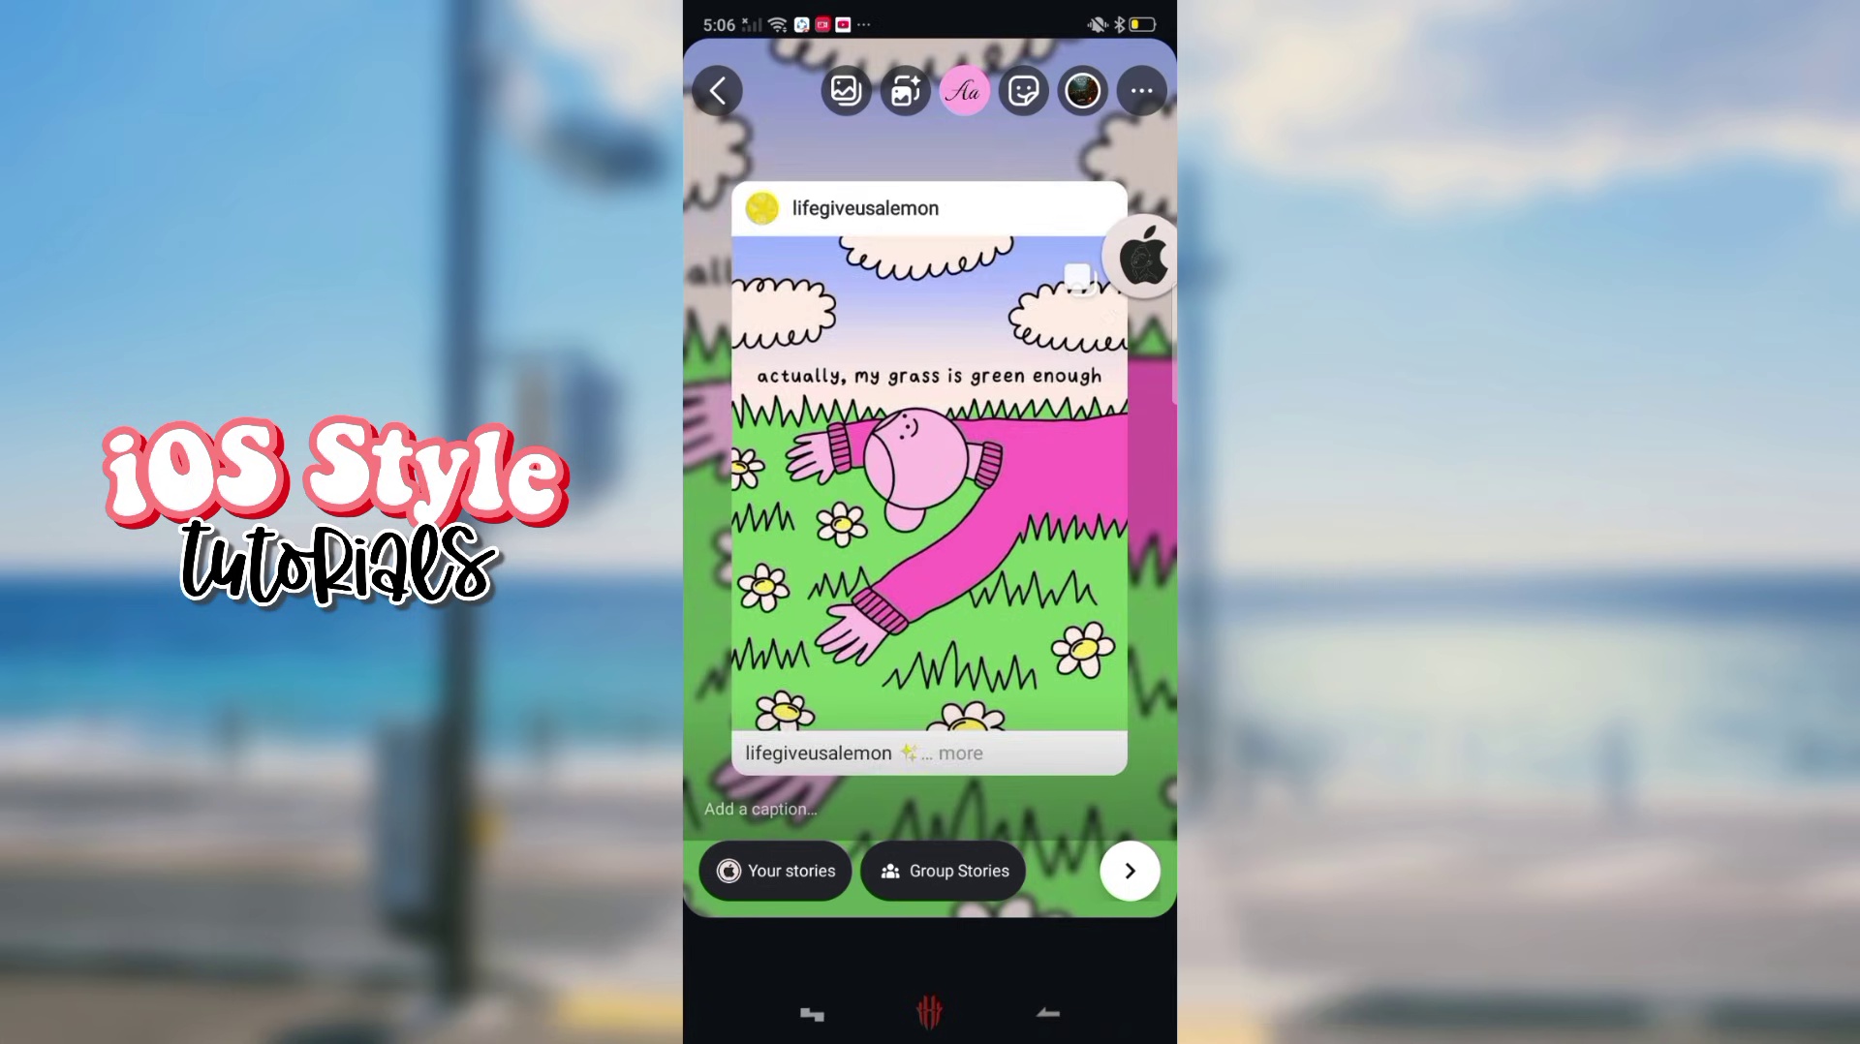
pyautogui.click(1003, 614)
pyautogui.moveTo(1143, 257)
pyautogui.mouseDown()
pyautogui.moveTo(998, 331)
pyautogui.moveTo(1141, 247)
pyautogui.mouseUp()
# Type a row of heart emojis as story text and drag it above the post.
pyautogui.click(964, 91)
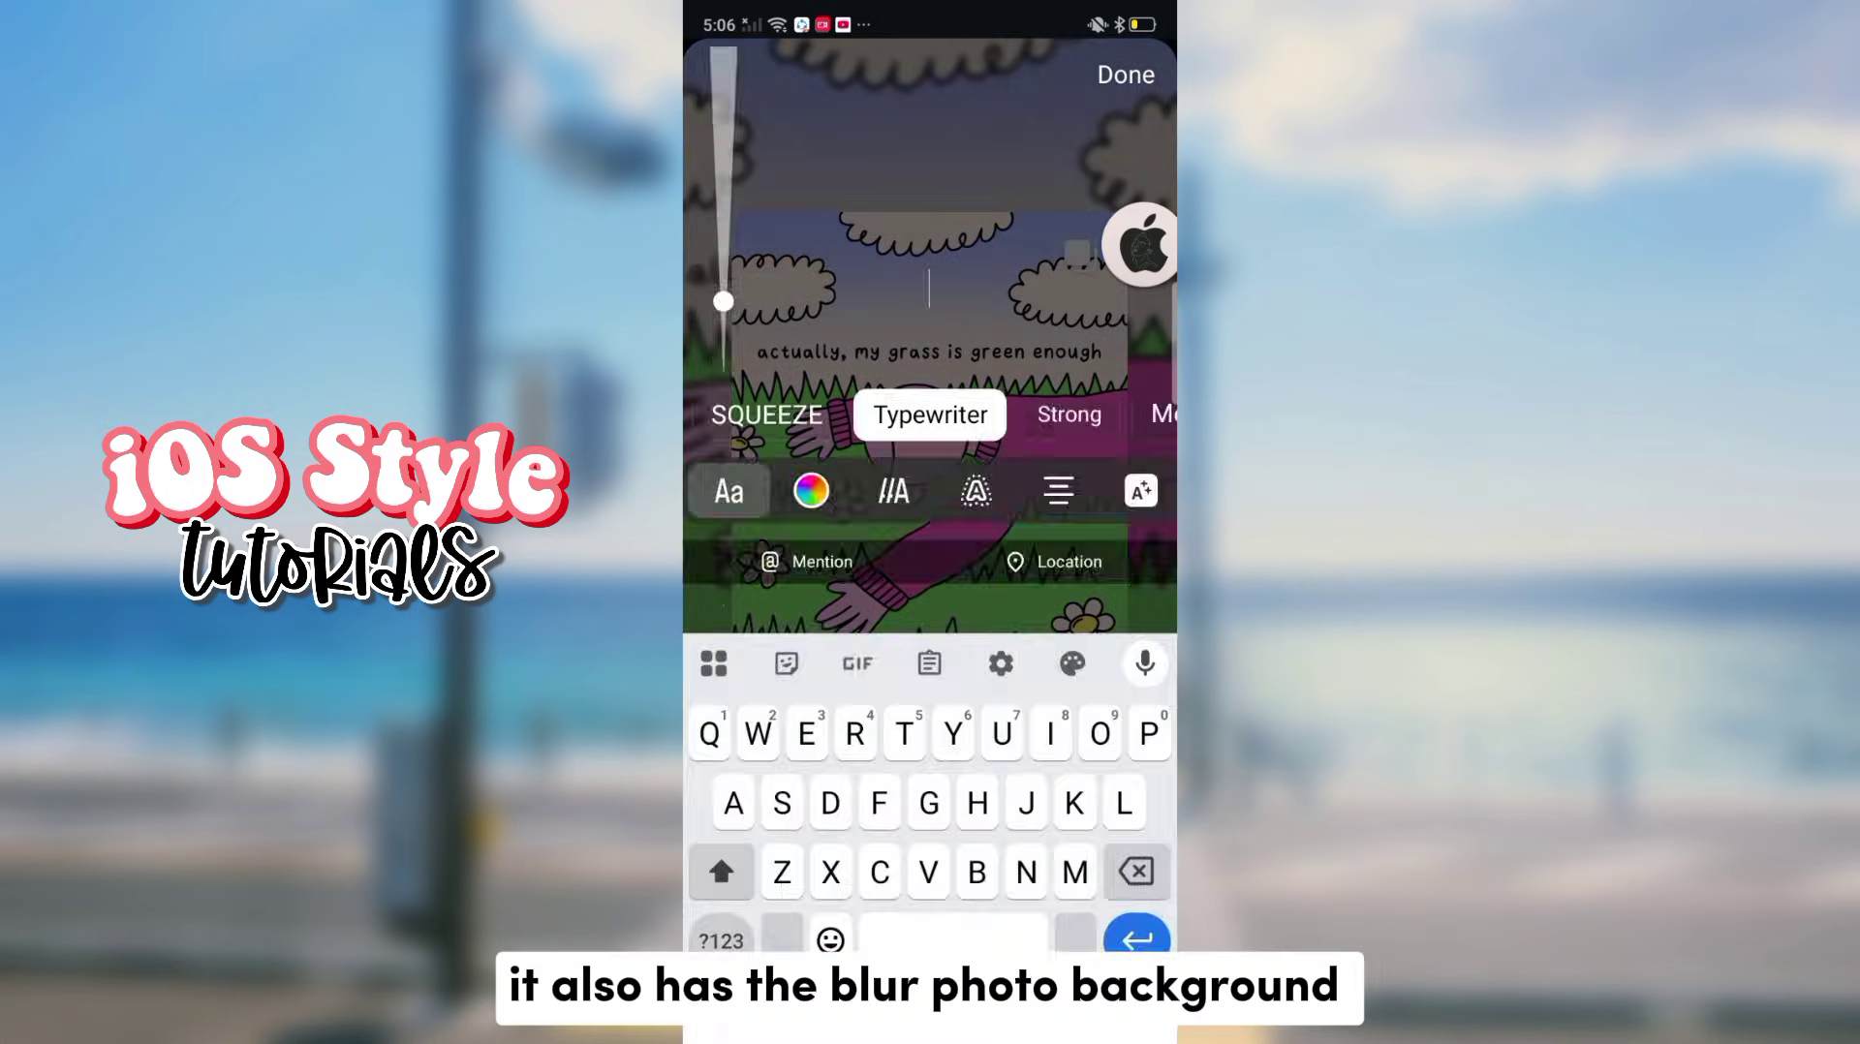
pyautogui.click(830, 940)
pyautogui.click(929, 724)
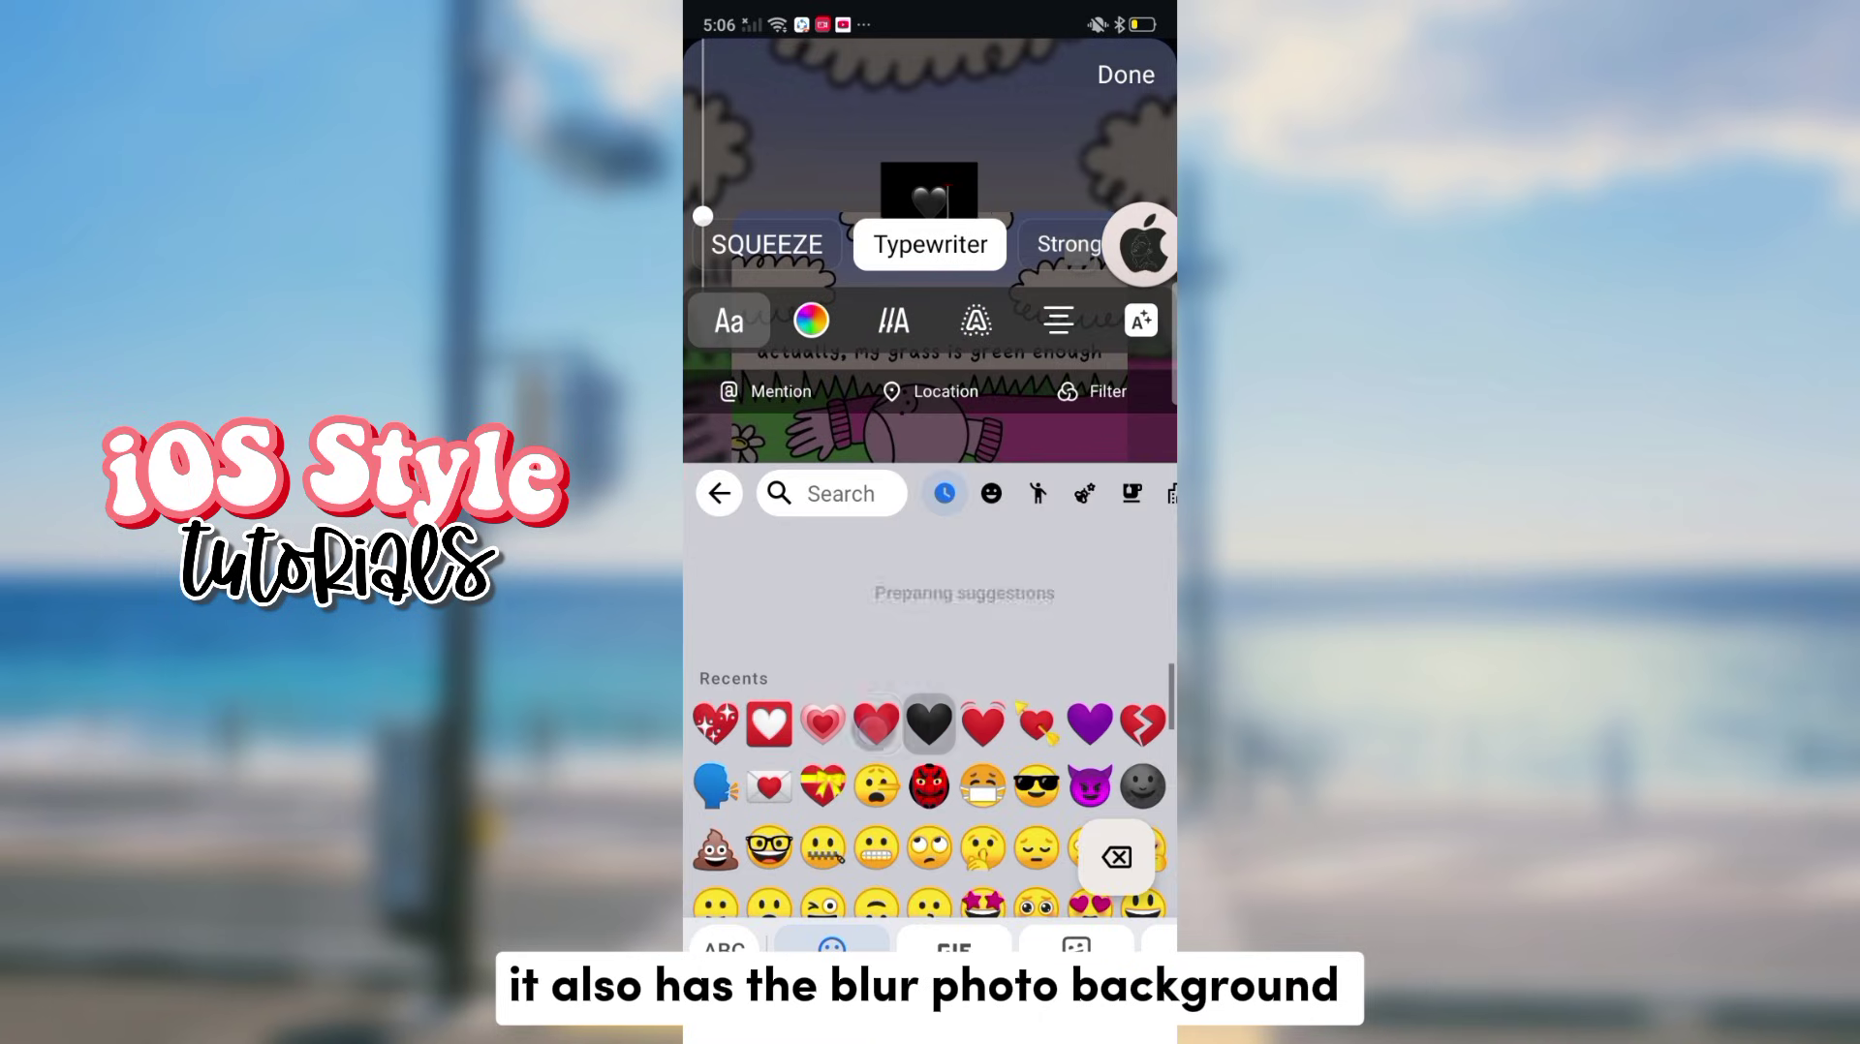
pyautogui.click(822, 724)
pyautogui.click(769, 724)
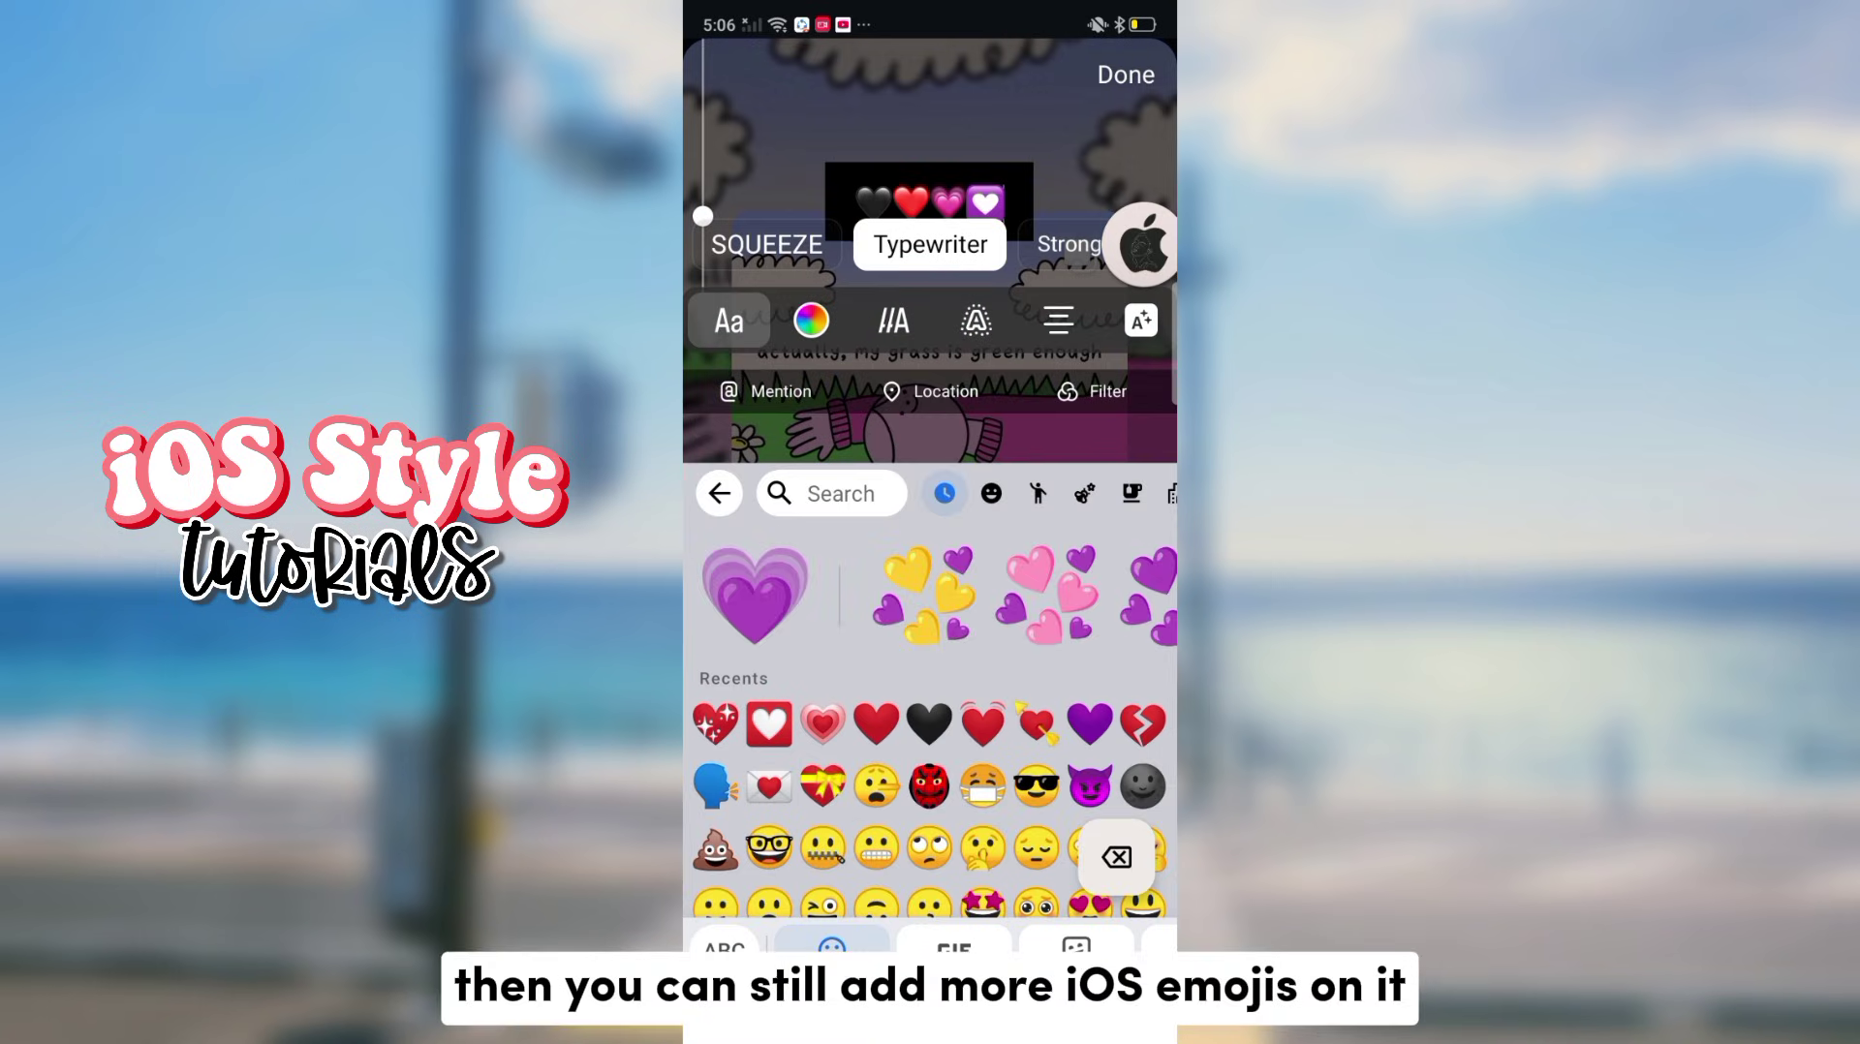
pyautogui.click(1126, 75)
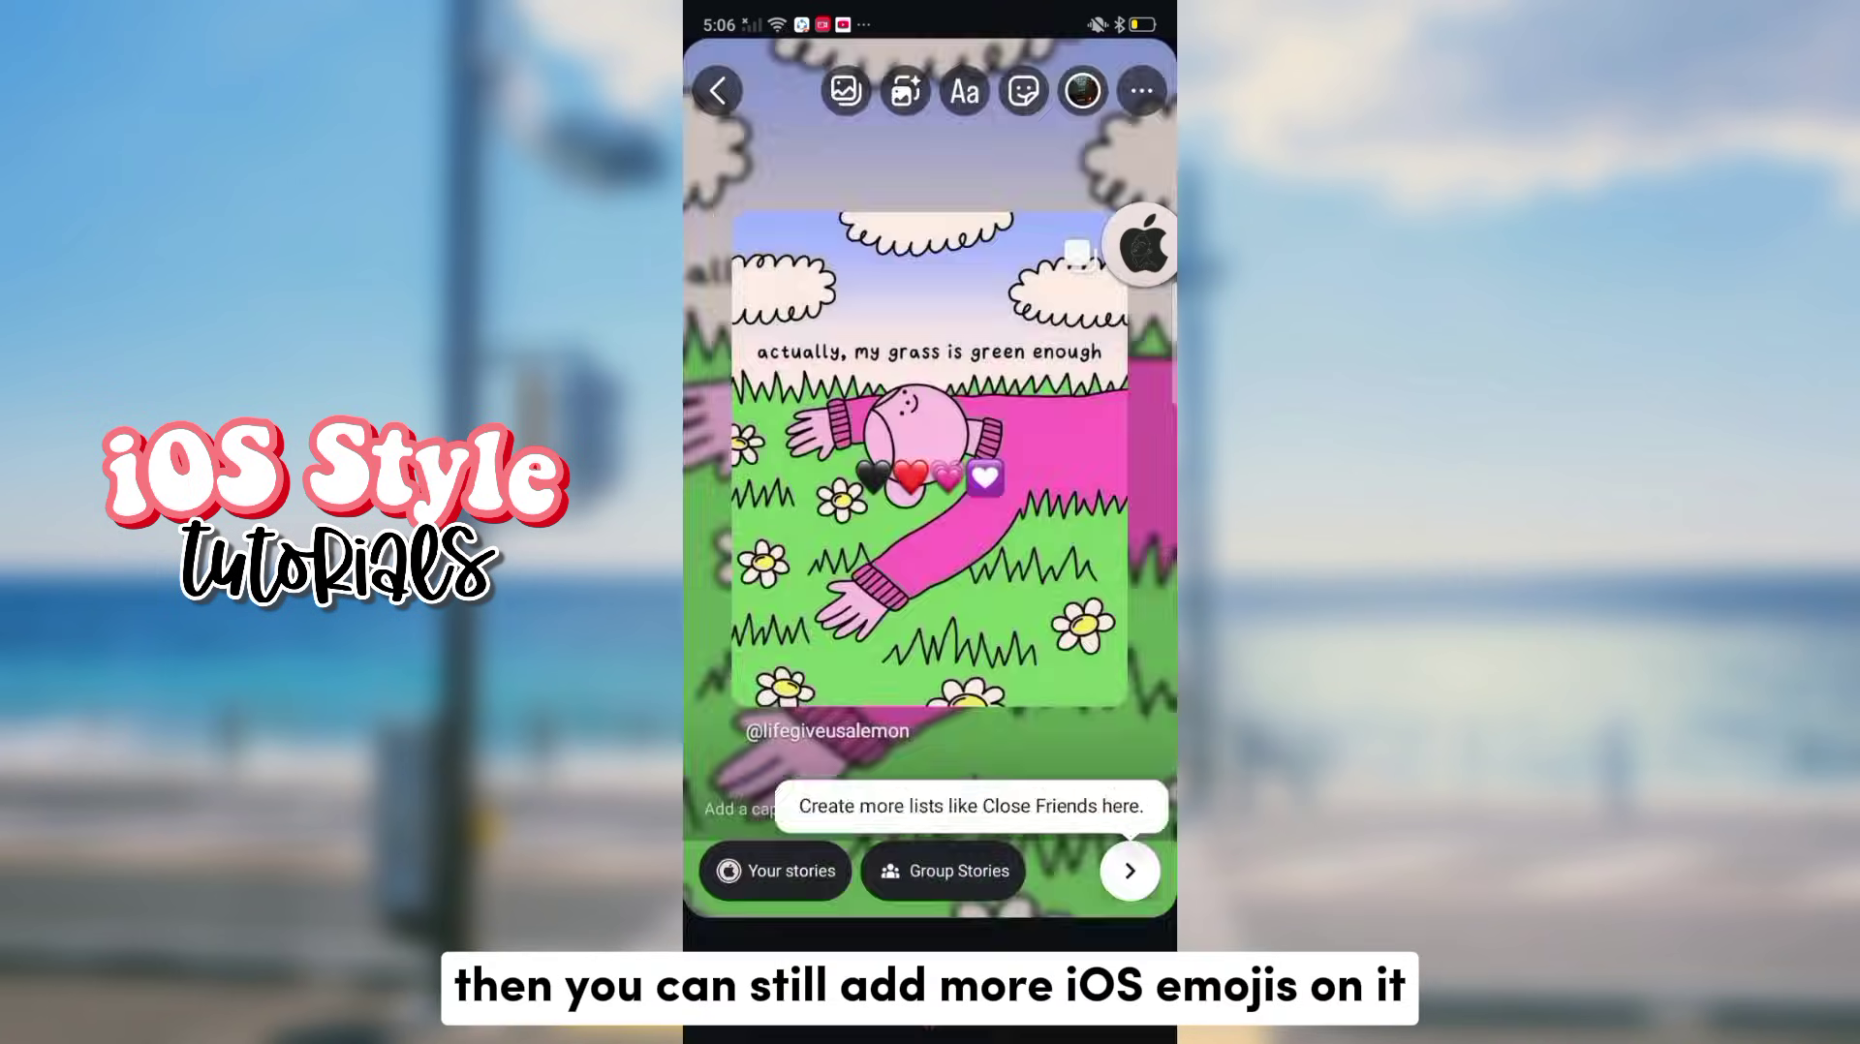
pyautogui.moveTo(929, 485); pyautogui.dragTo(930, 184)
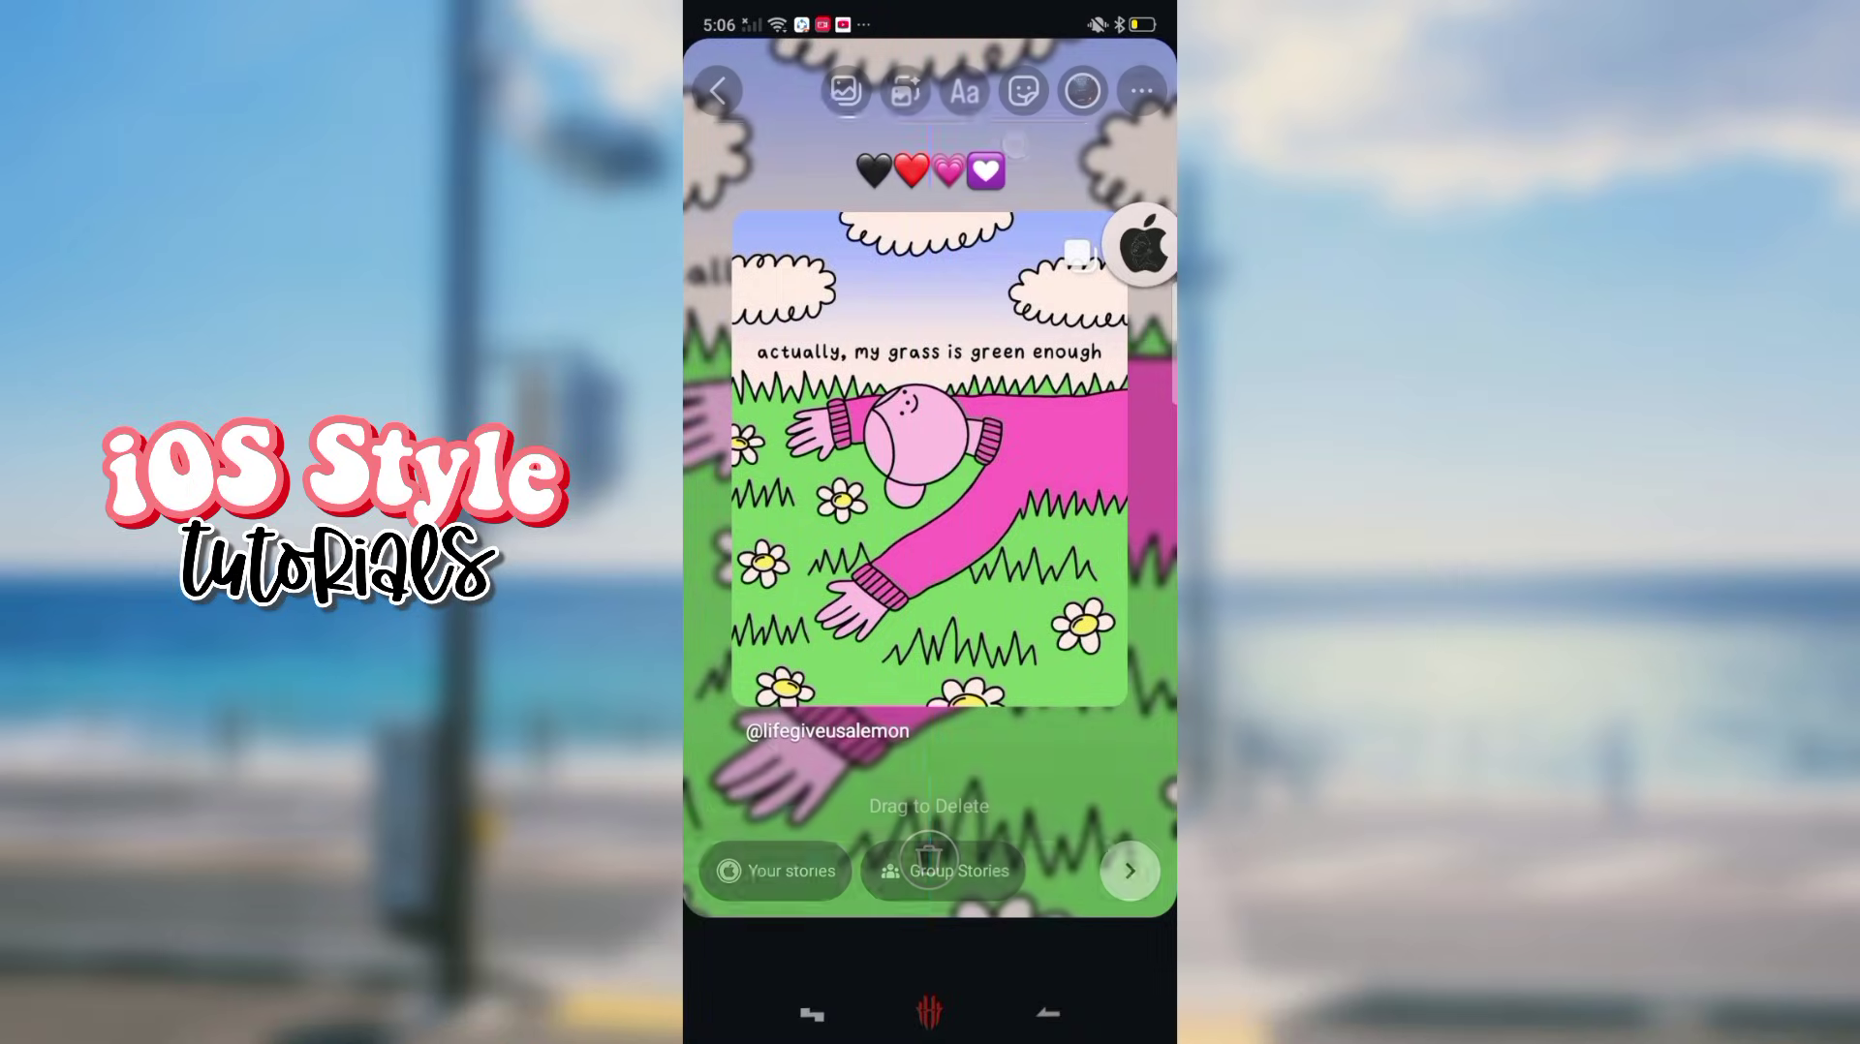
# Add a Canada Vancouver location sticker by searching 'canda'.
pyautogui.click(1021, 83)
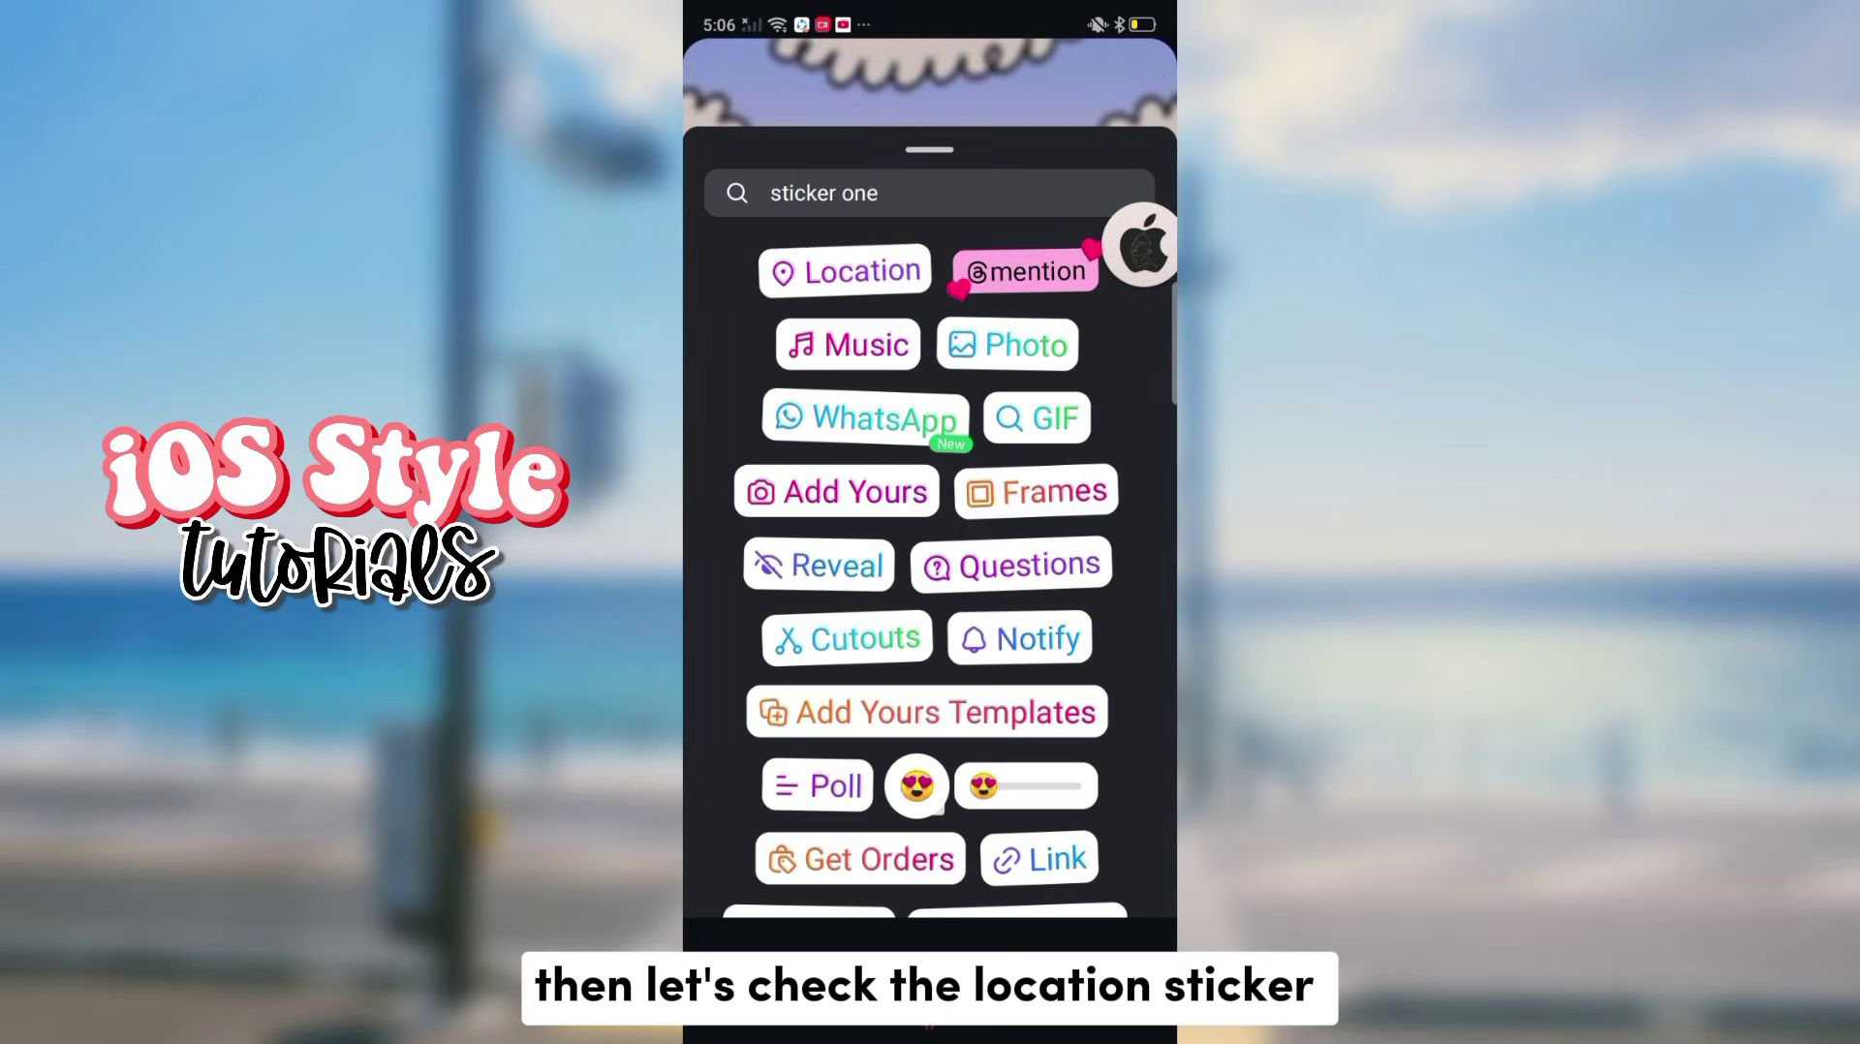
pyautogui.click(845, 271)
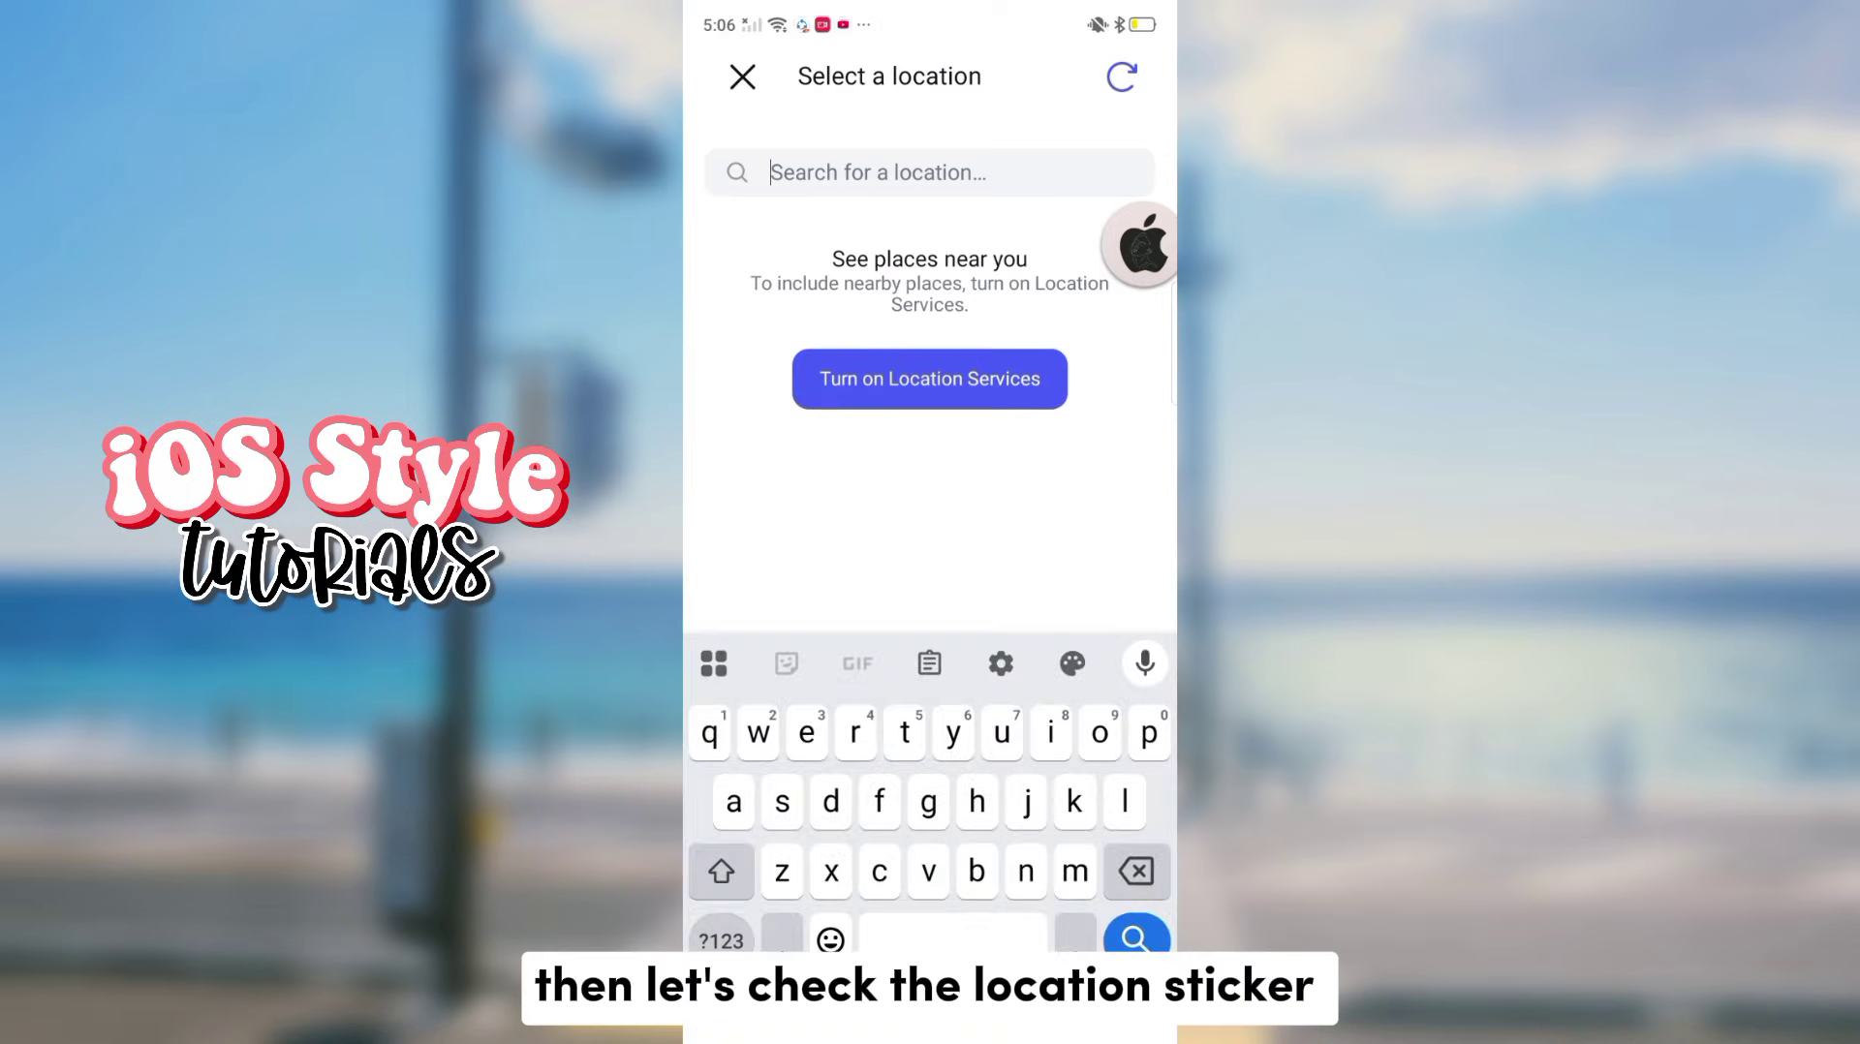
pyautogui.write('can')
pyautogui.write('da')
pyautogui.press('Return')
pyautogui.scroll(-1, 944, 538)
pyautogui.scroll(-5, 945, 538)
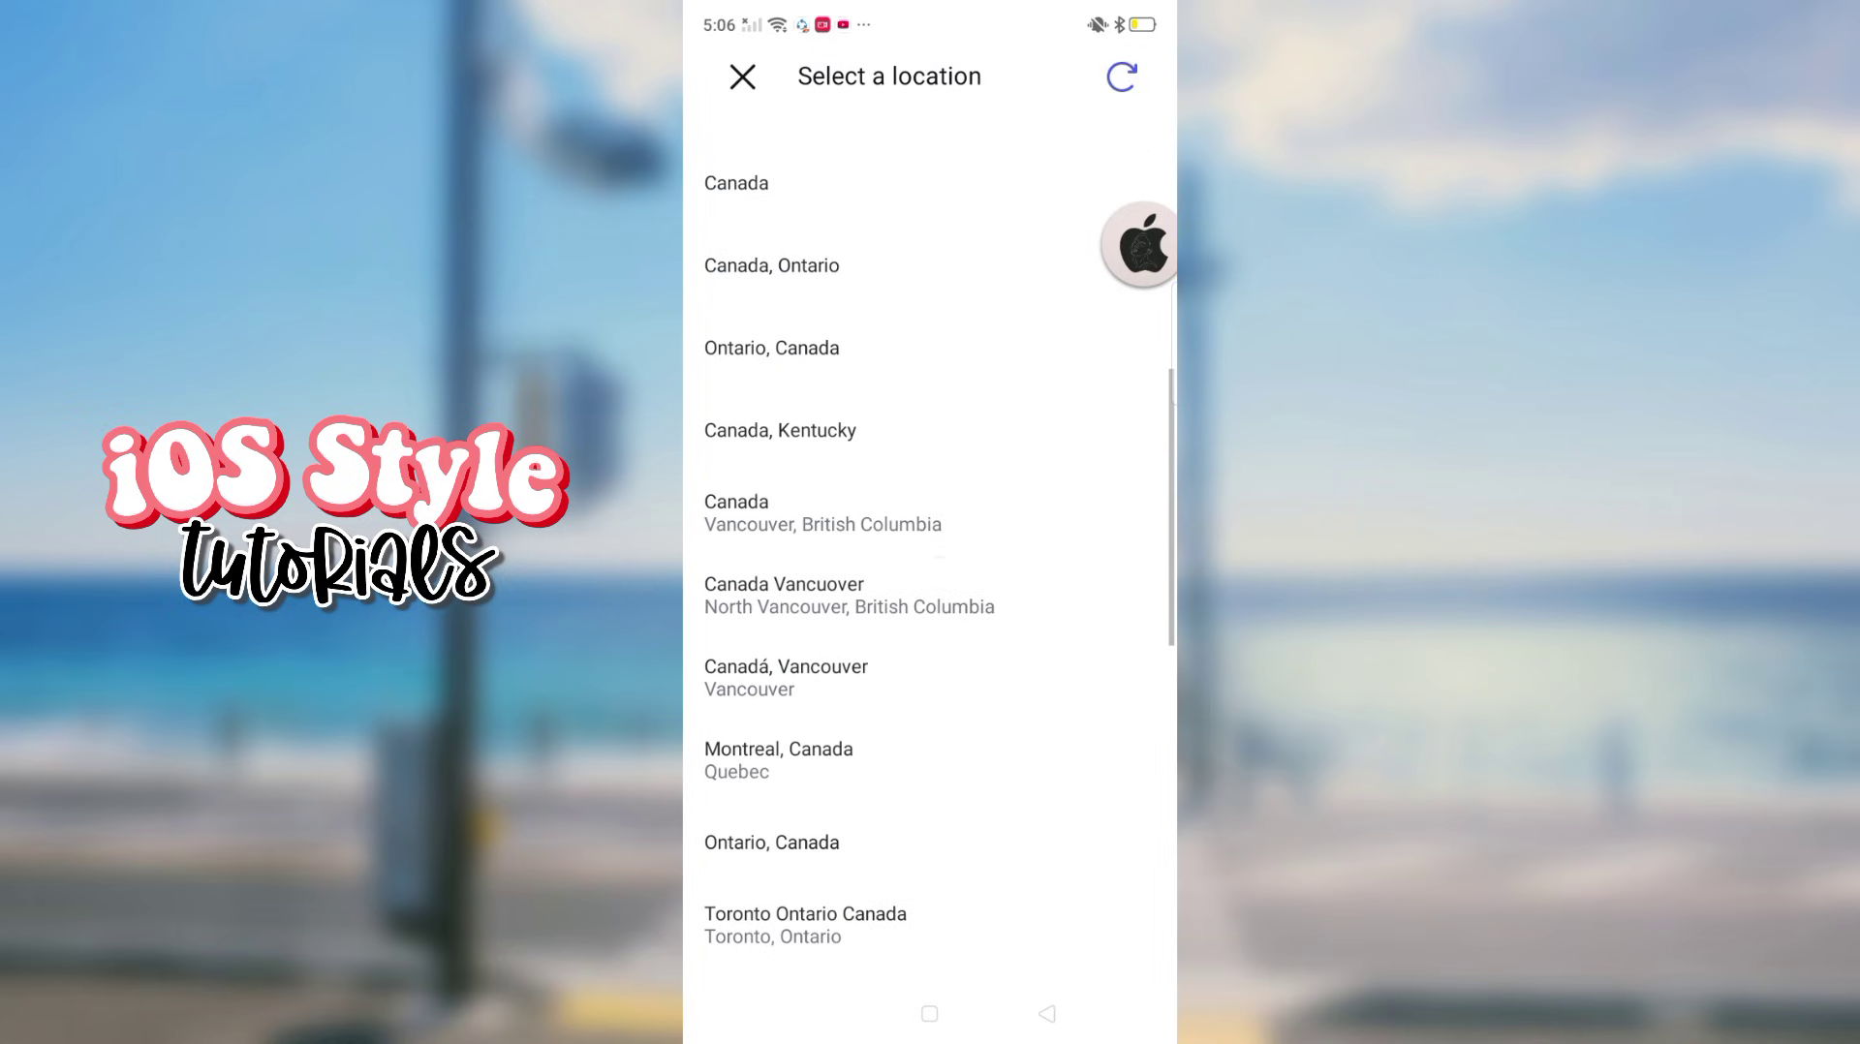
pyautogui.click(784, 584)
# Place the location sticker below the post, restyle it purple, and share to Your stories.
pyautogui.moveTo(960, 695)
pyautogui.mouseDown()
pyautogui.moveTo(987, 723)
pyautogui.moveTo(972, 827)
pyautogui.mouseUp()
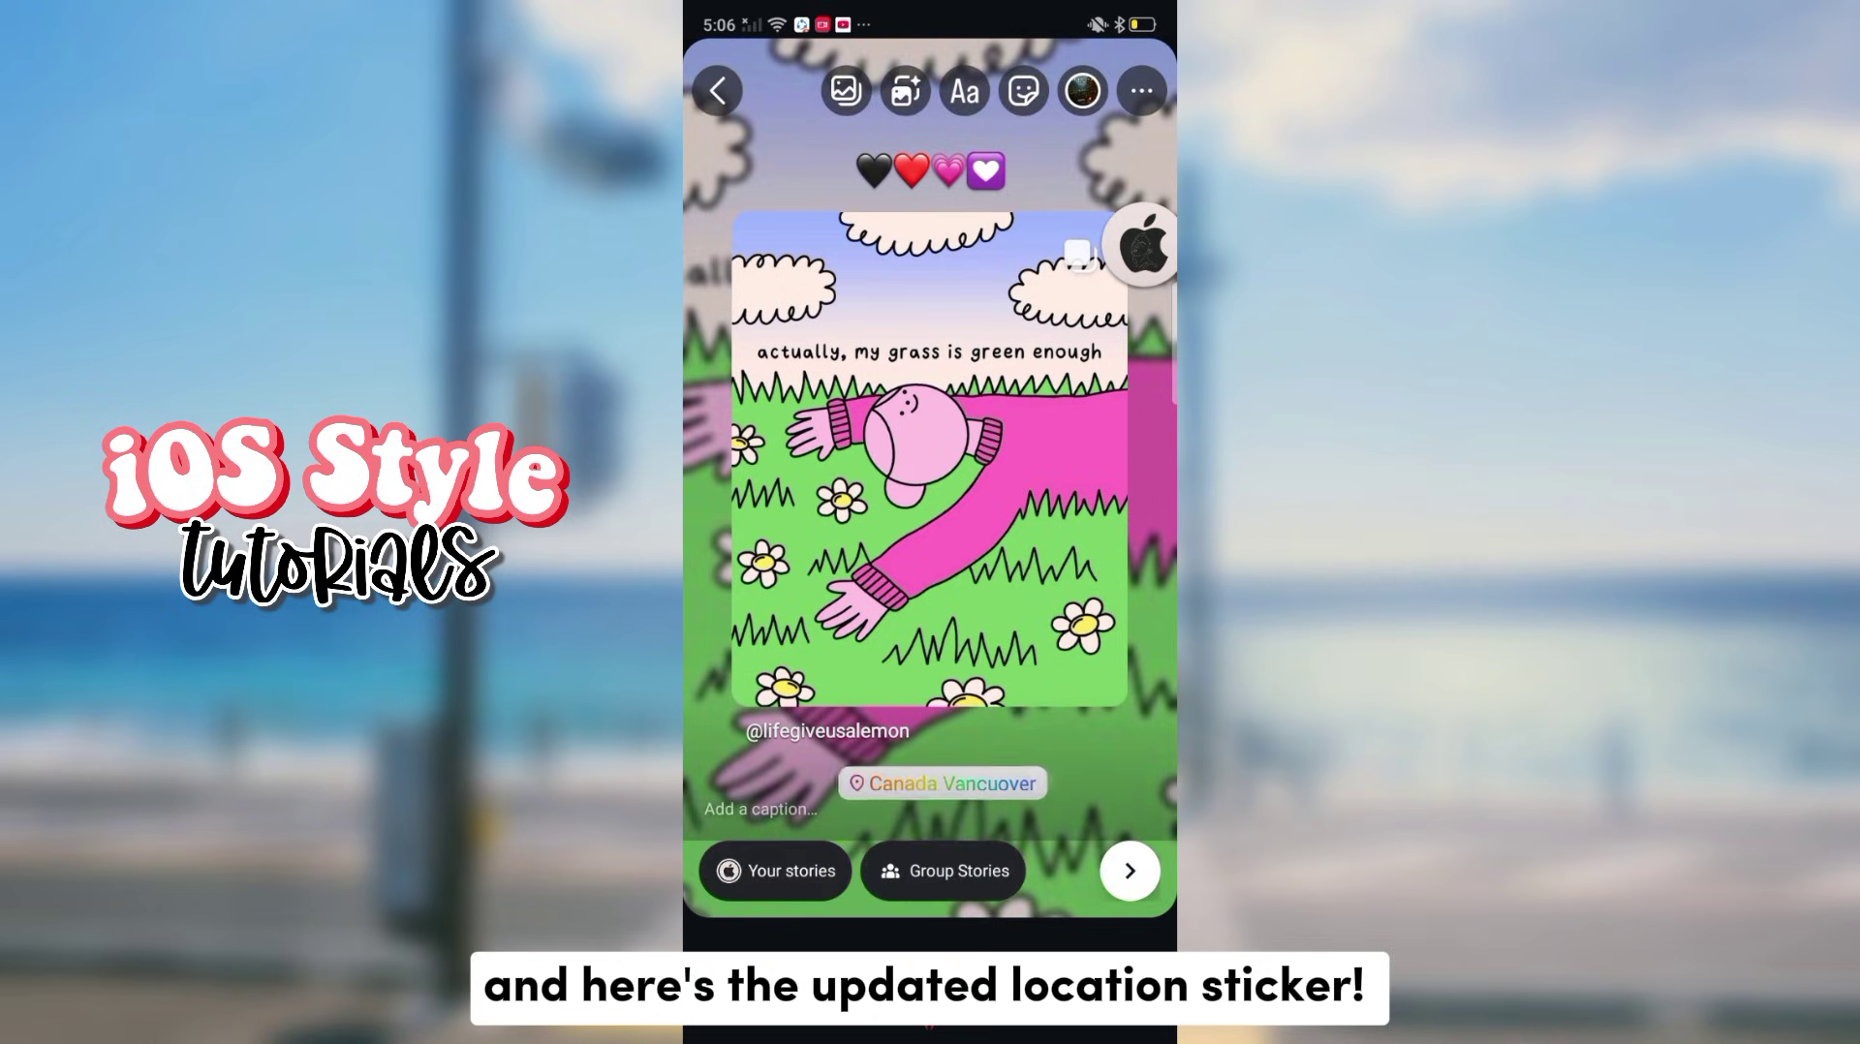
pyautogui.click(1035, 780)
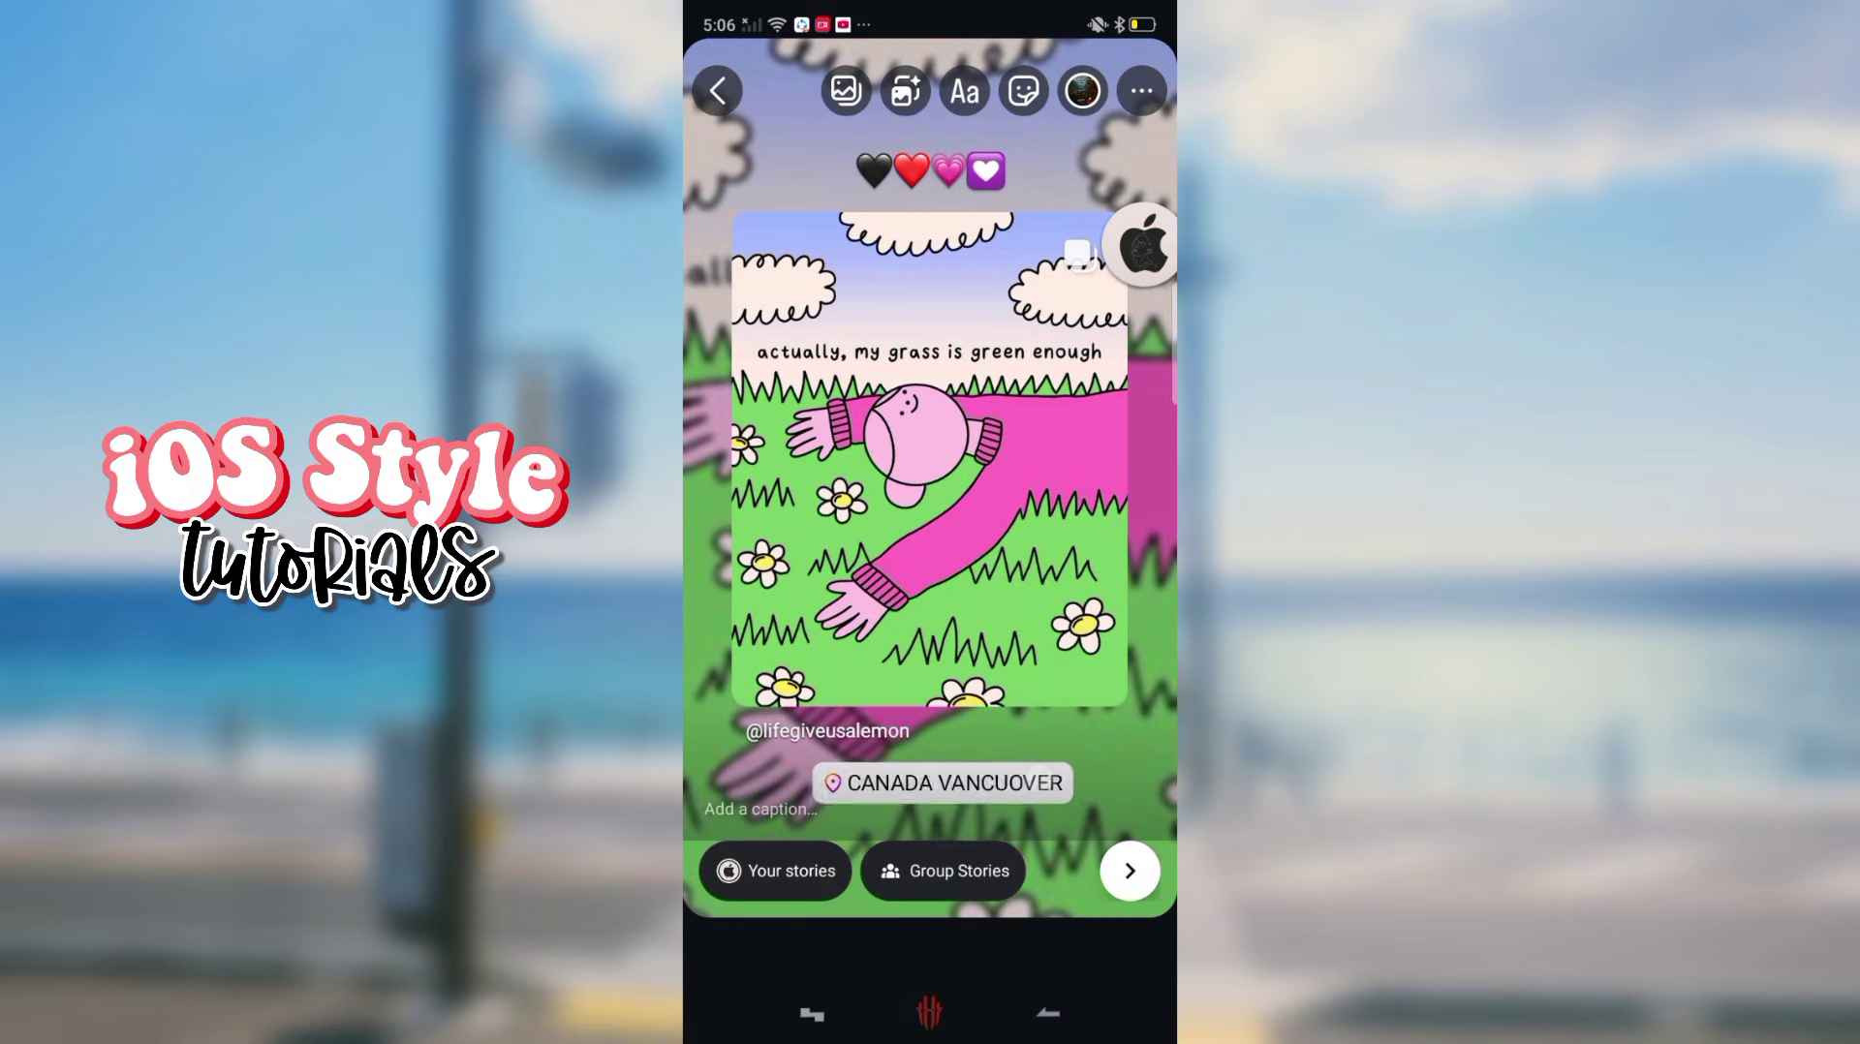
pyautogui.click(1040, 757)
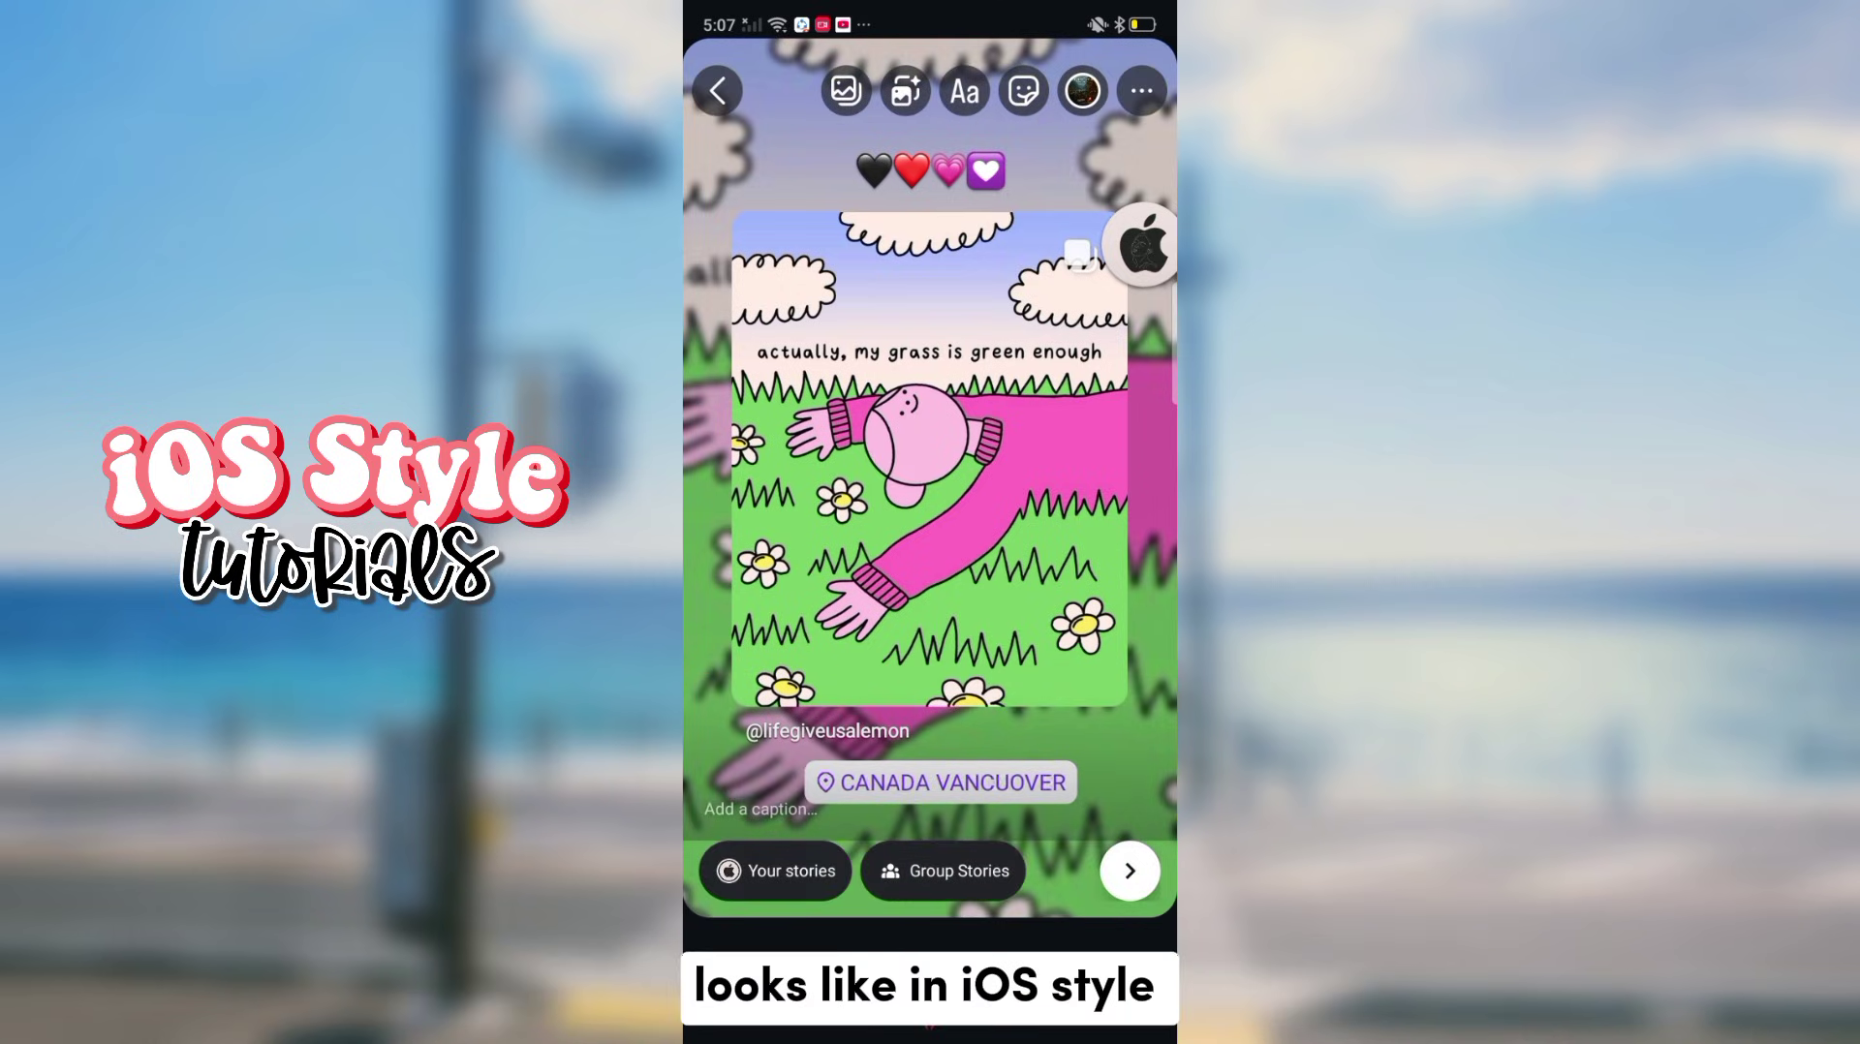
pyautogui.click(756, 891)
# Set General > Font Style to the custom iOS Extra Bold iOStuts.ttf font from Download.
pyautogui.scroll(2, 930, 484)
pyautogui.click(1086, 71)
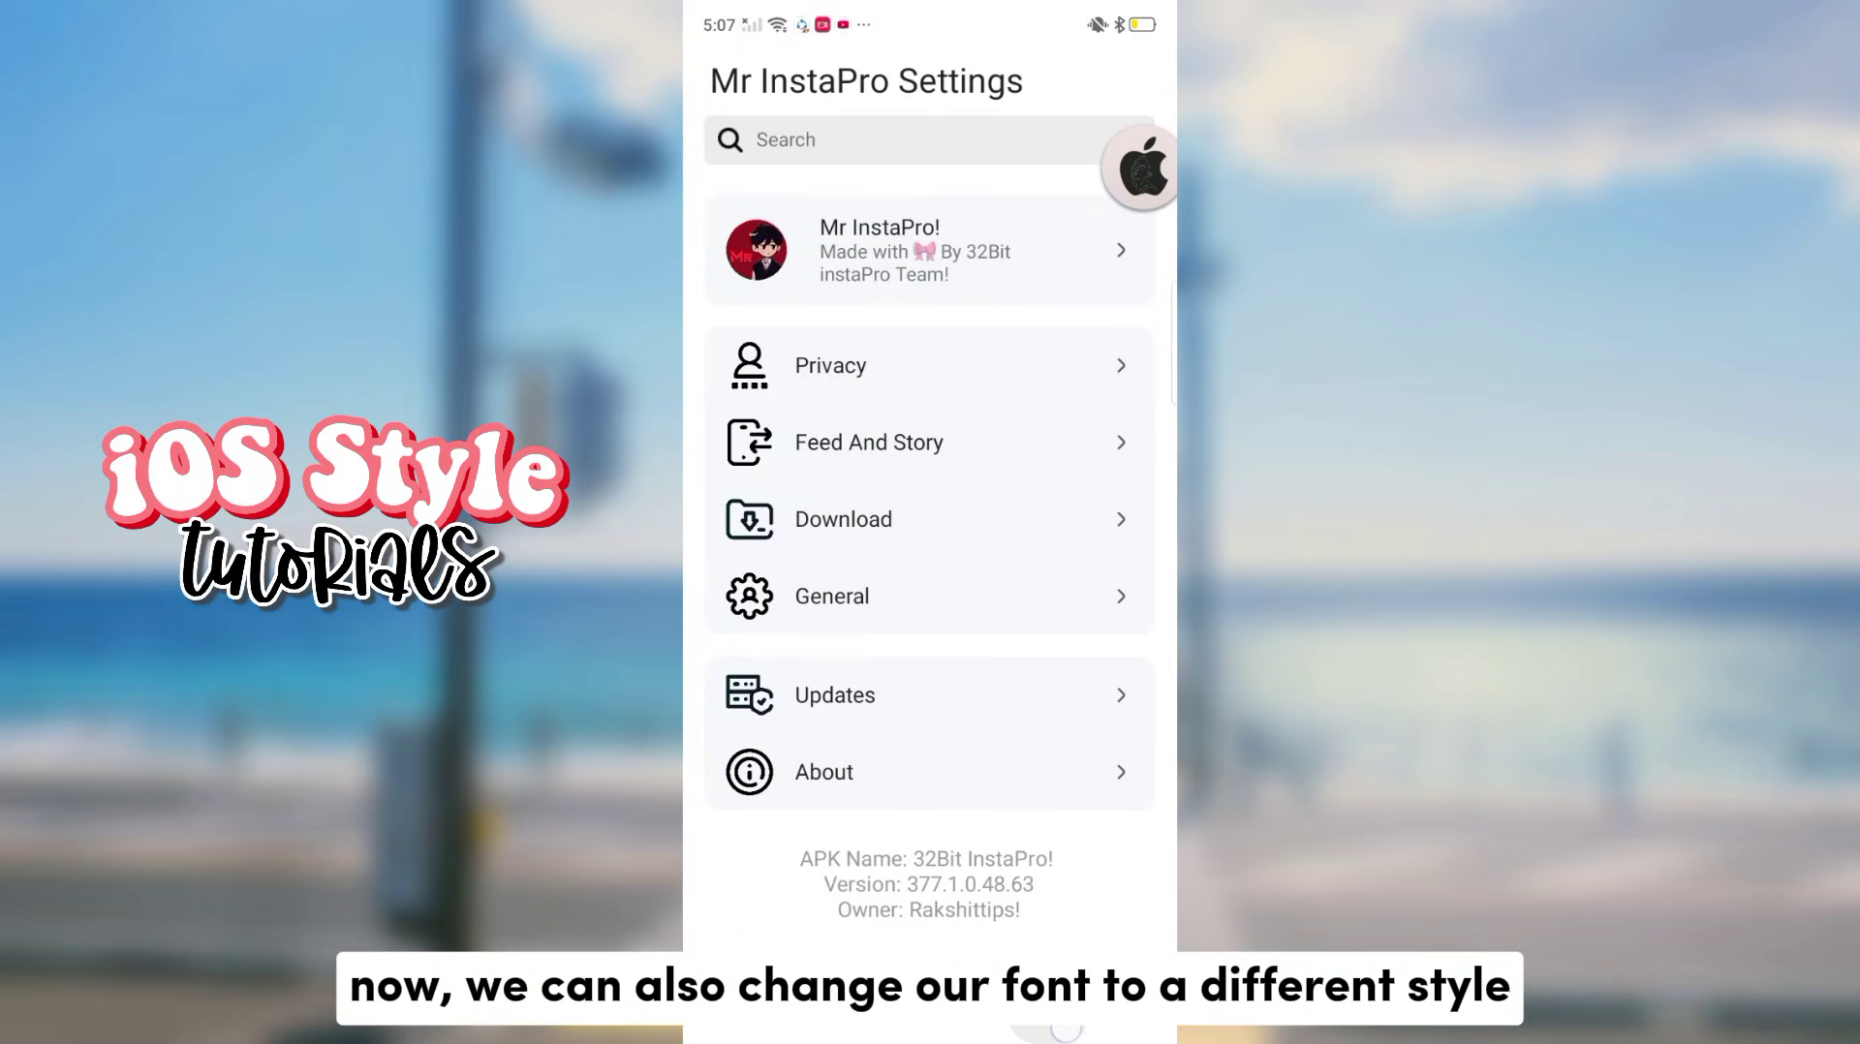
pyautogui.click(832, 596)
pyautogui.click(1005, 196)
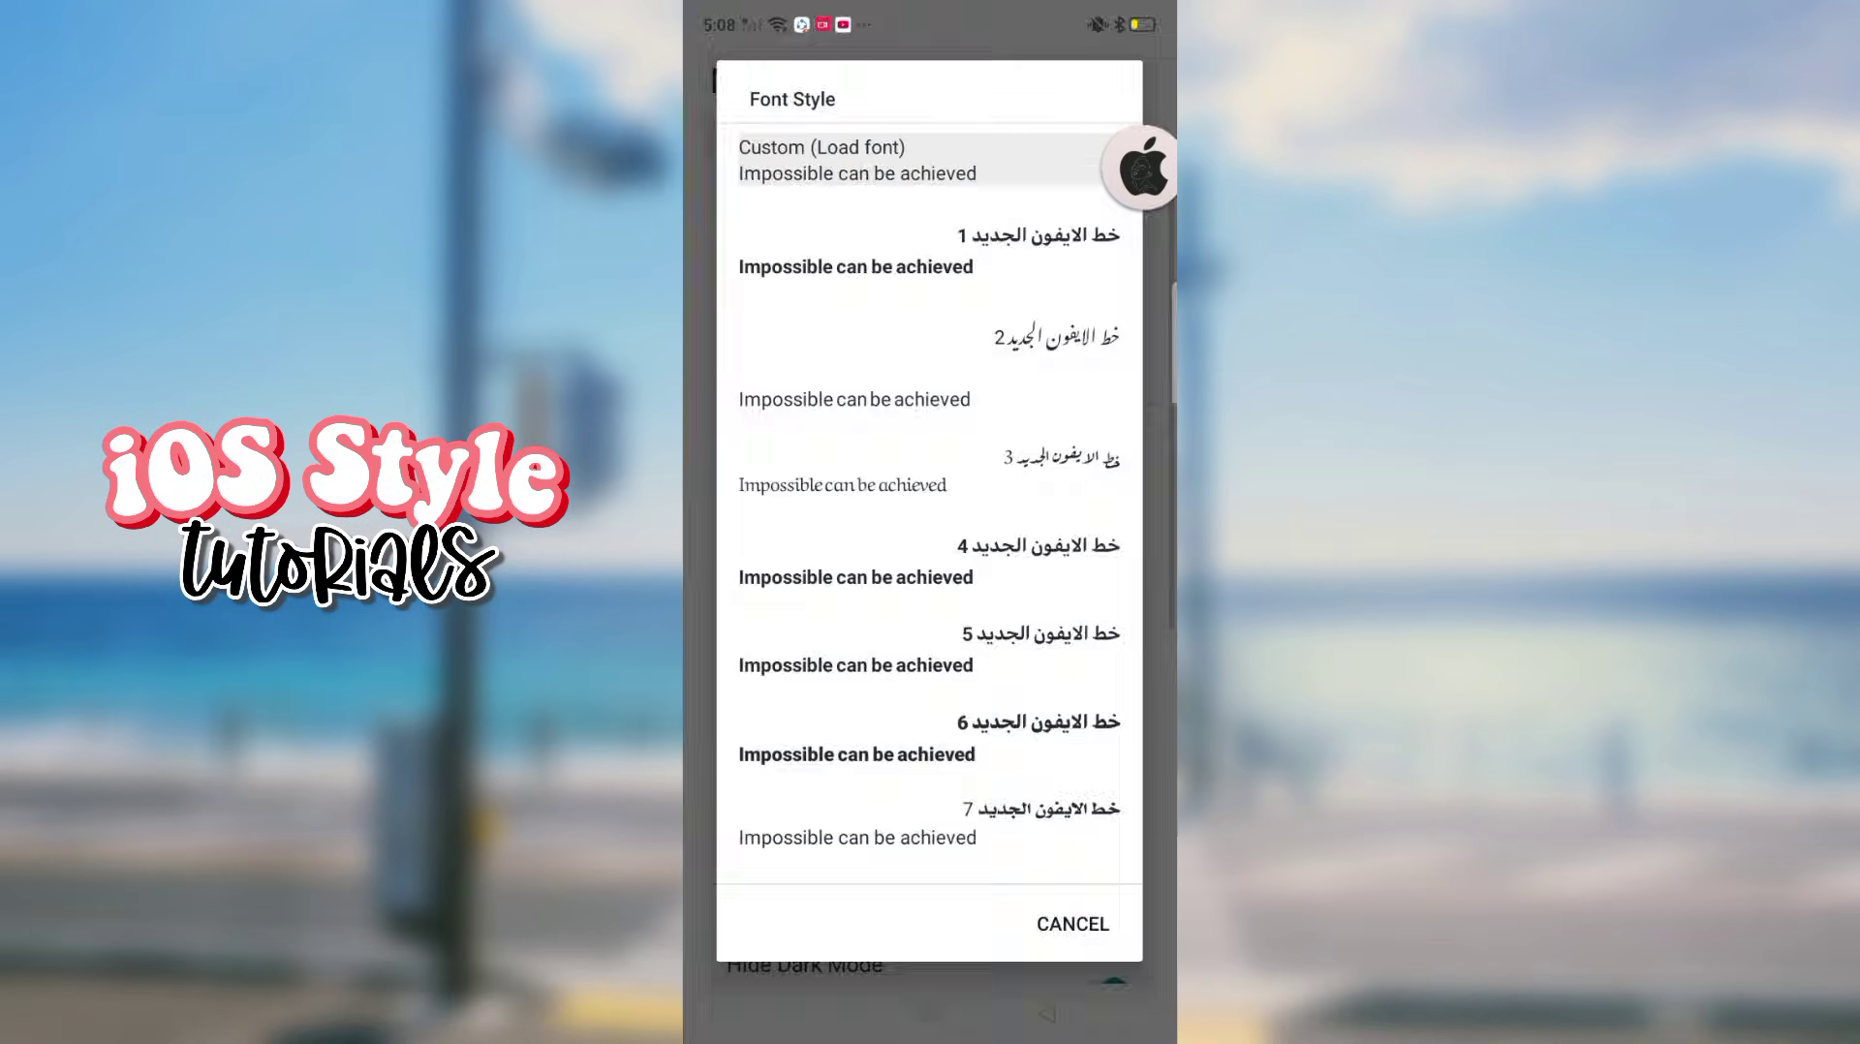
pyautogui.click(858, 160)
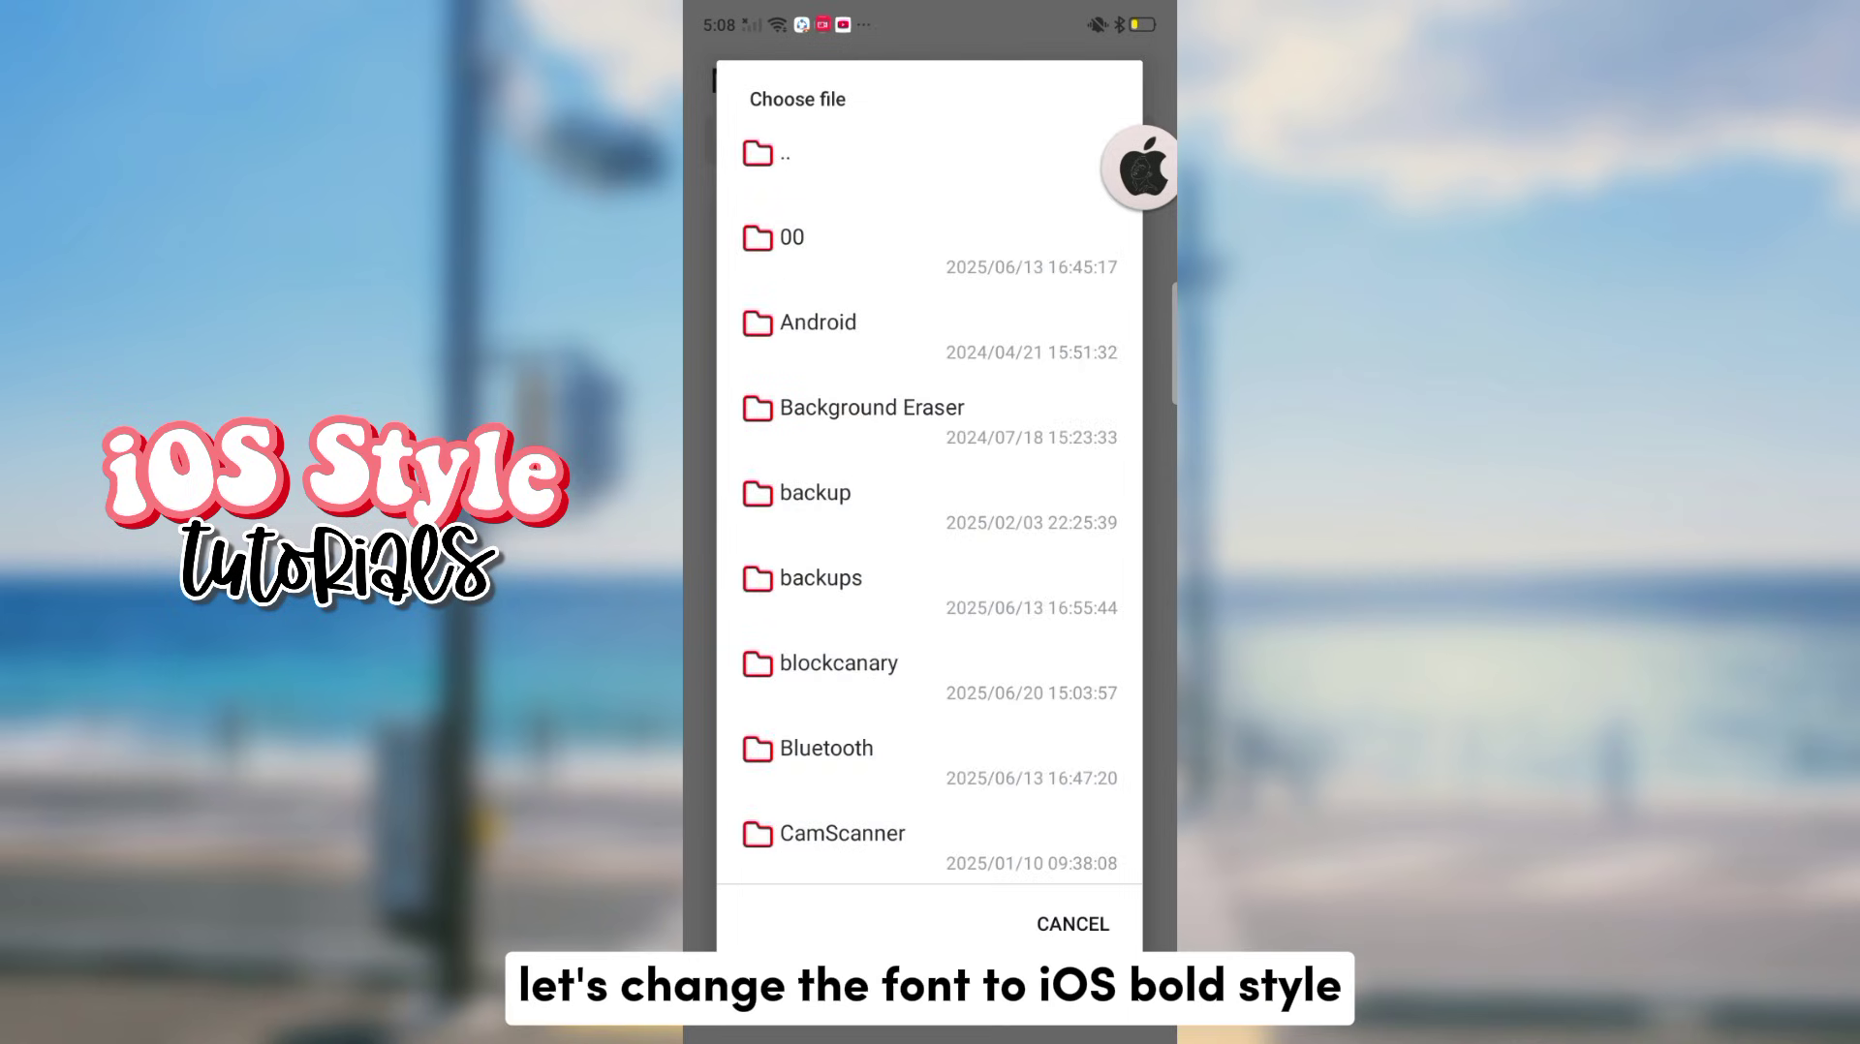
pyautogui.moveTo(964, 754); pyautogui.dragTo(1072, 379)
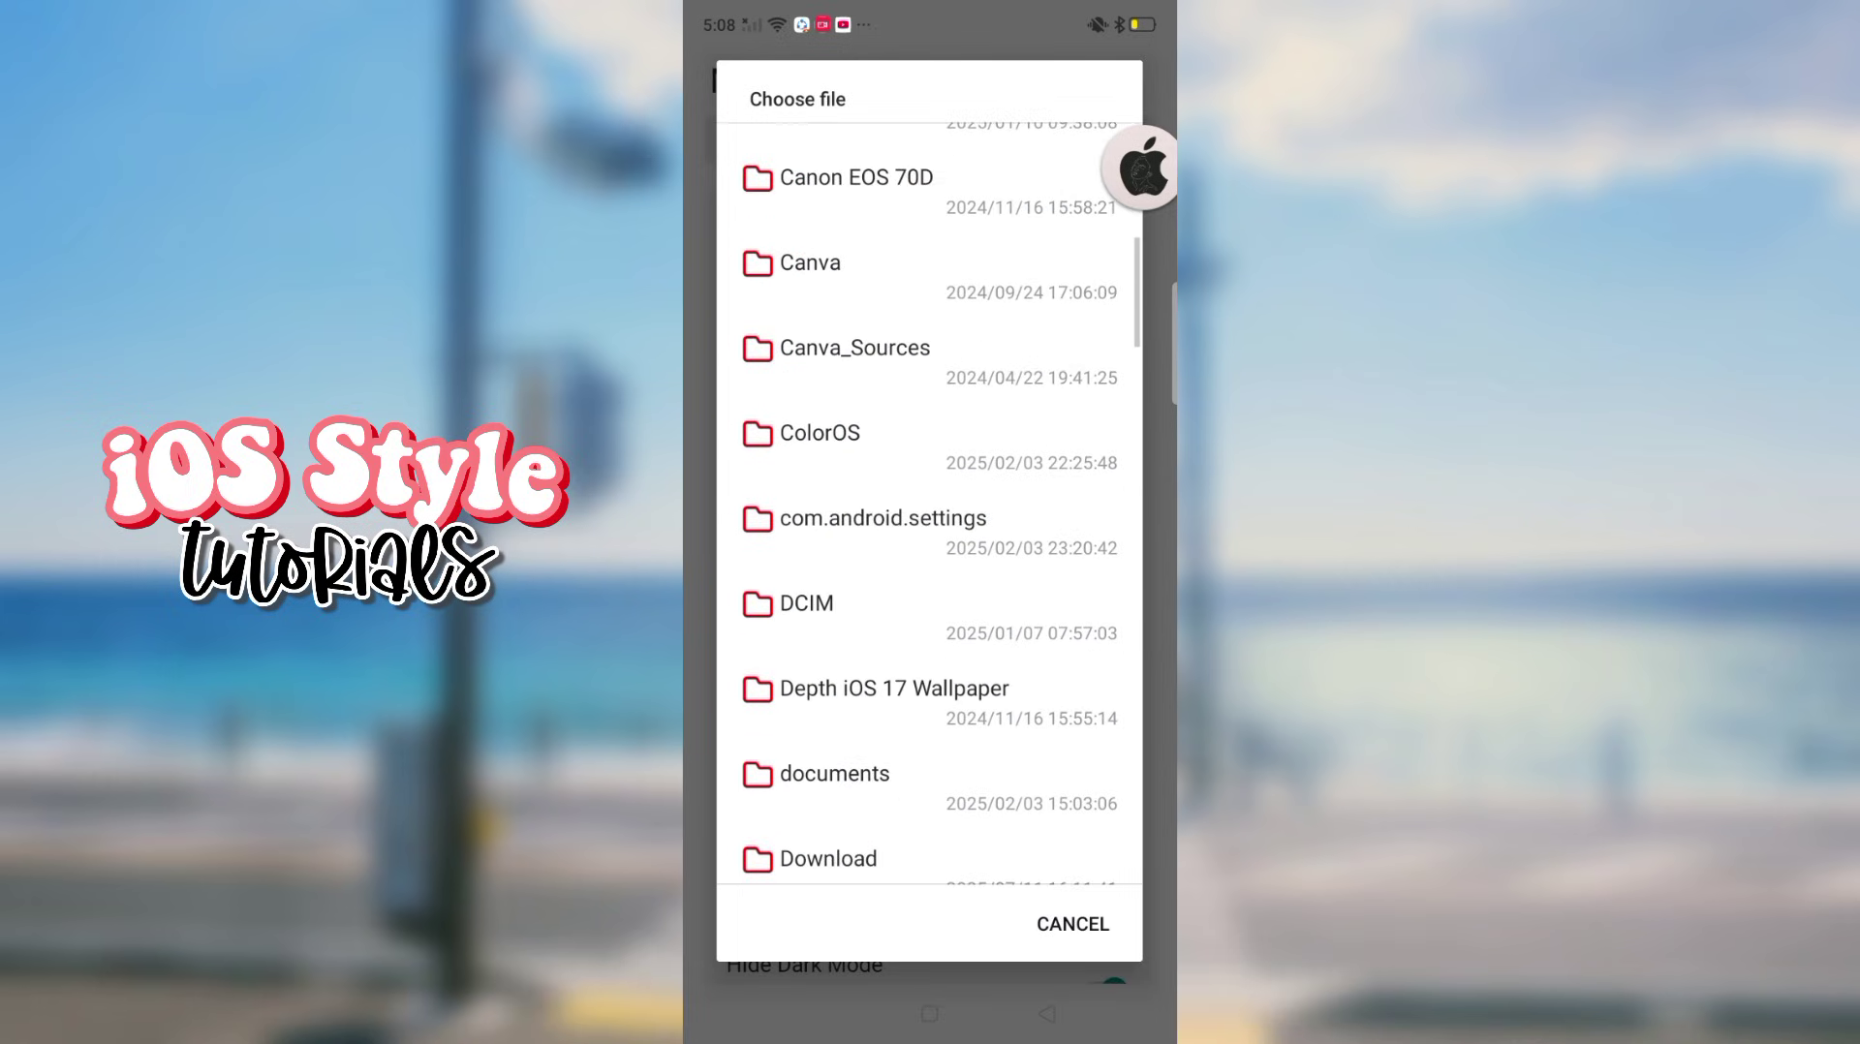
pyautogui.moveTo(969, 854); pyautogui.dragTo(968, 657)
pyautogui.click(968, 668)
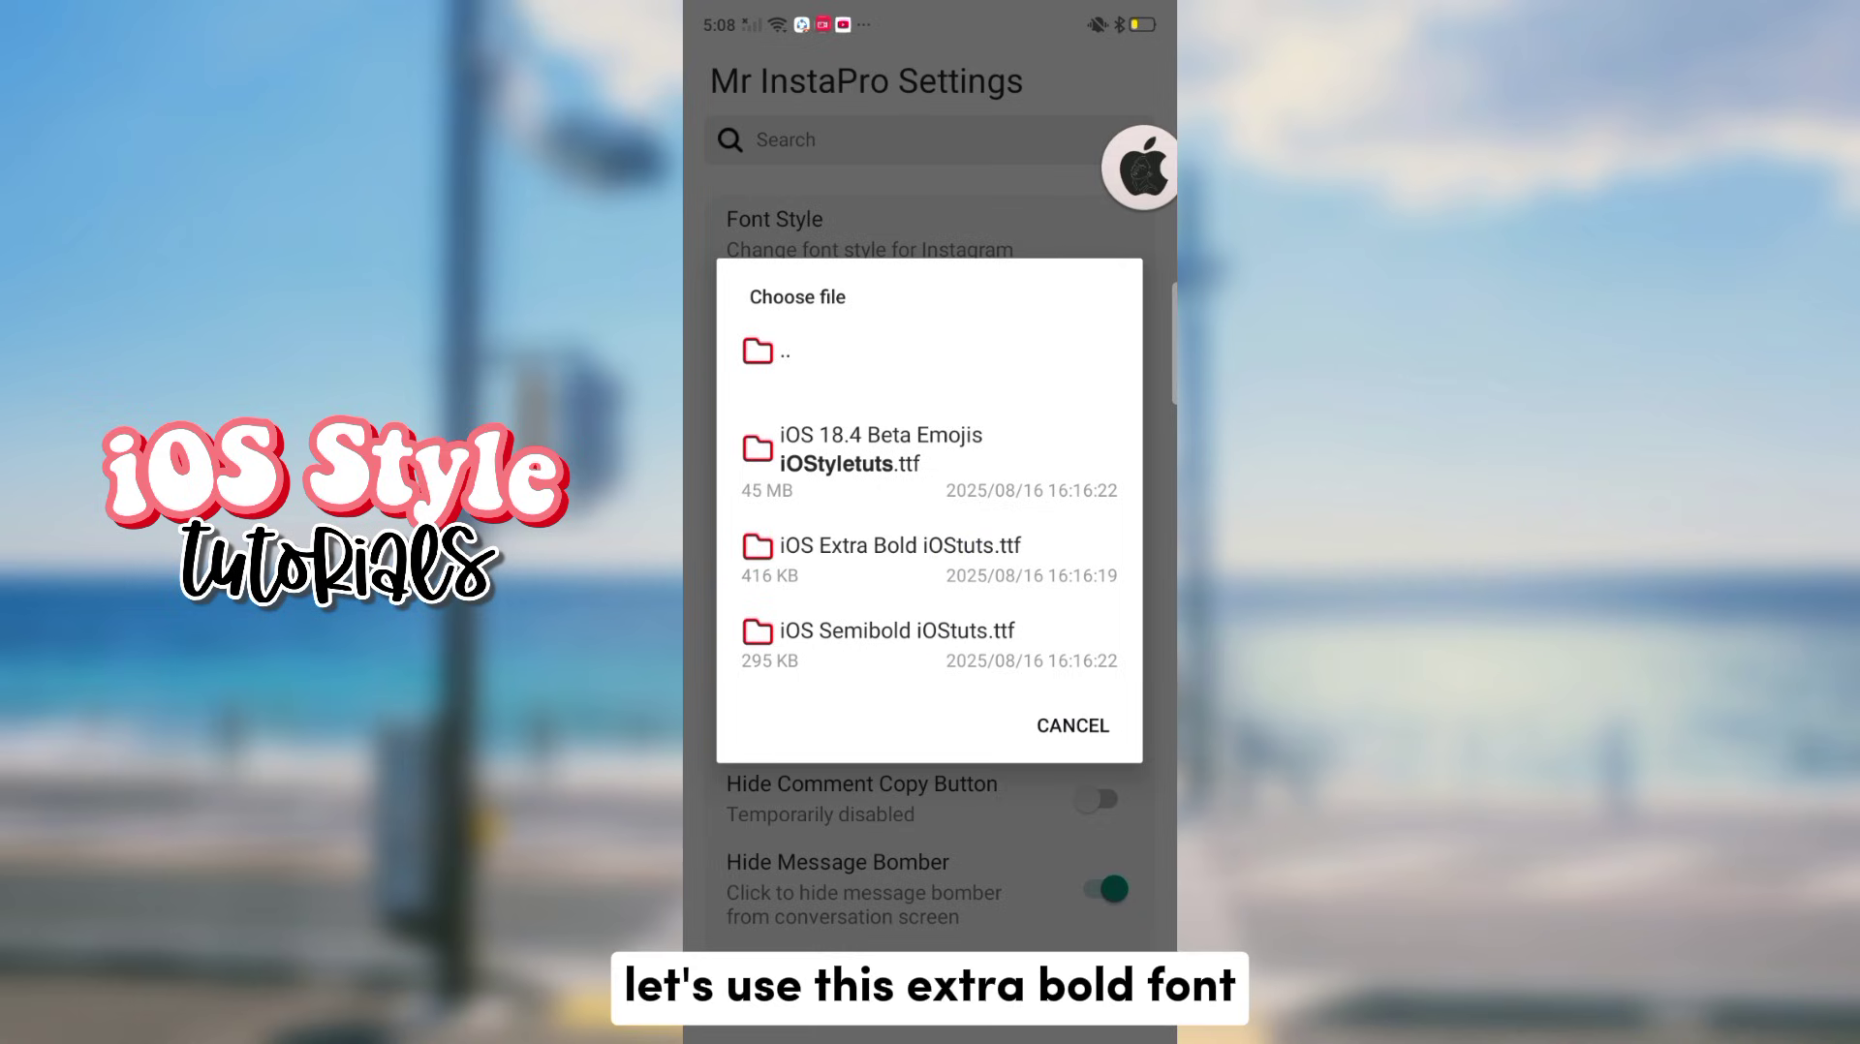
pyautogui.click(990, 557)
pyautogui.click(1082, 575)
pyautogui.scroll(-3, 997, 593)
pyautogui.scroll(3, 996, 592)
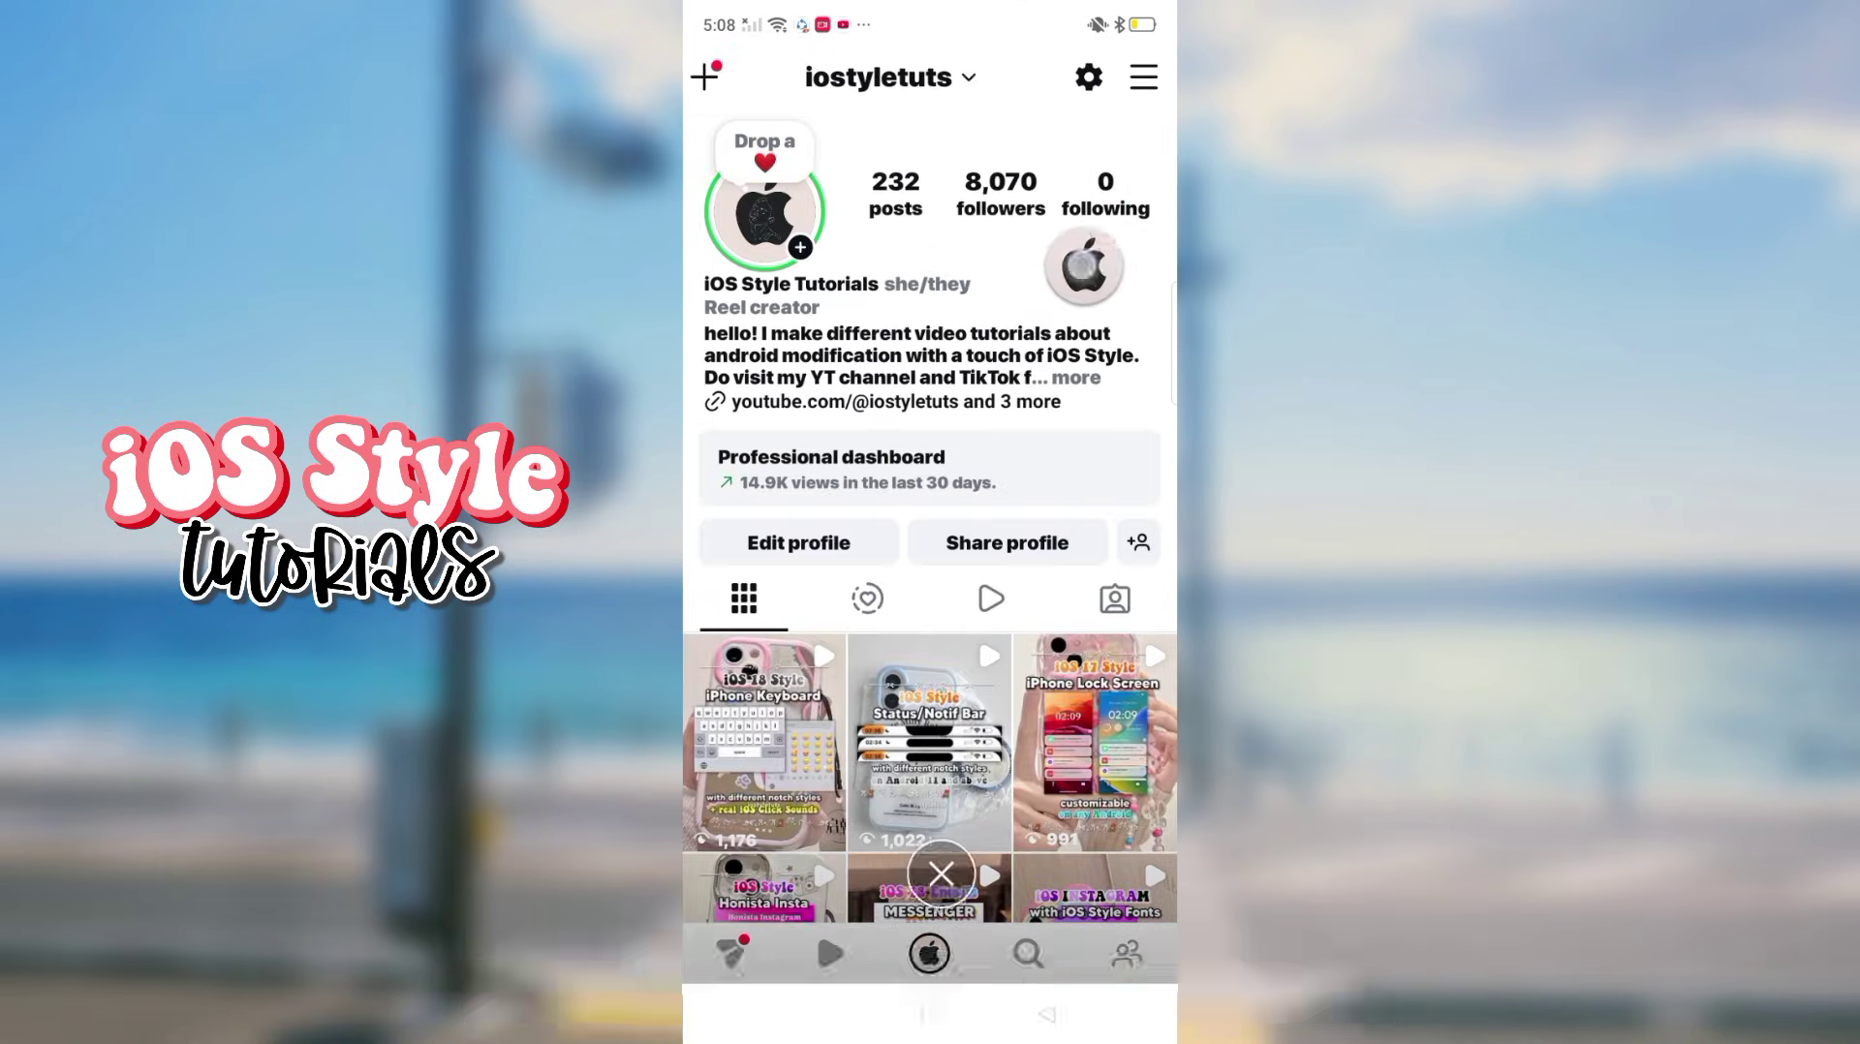
# Move the assistive ball aside and open the Status/Notif Bar post in the profile grid.
pyautogui.moveTo(1085, 264); pyautogui.dragTo(1141, 281)
pyautogui.click(929, 742)
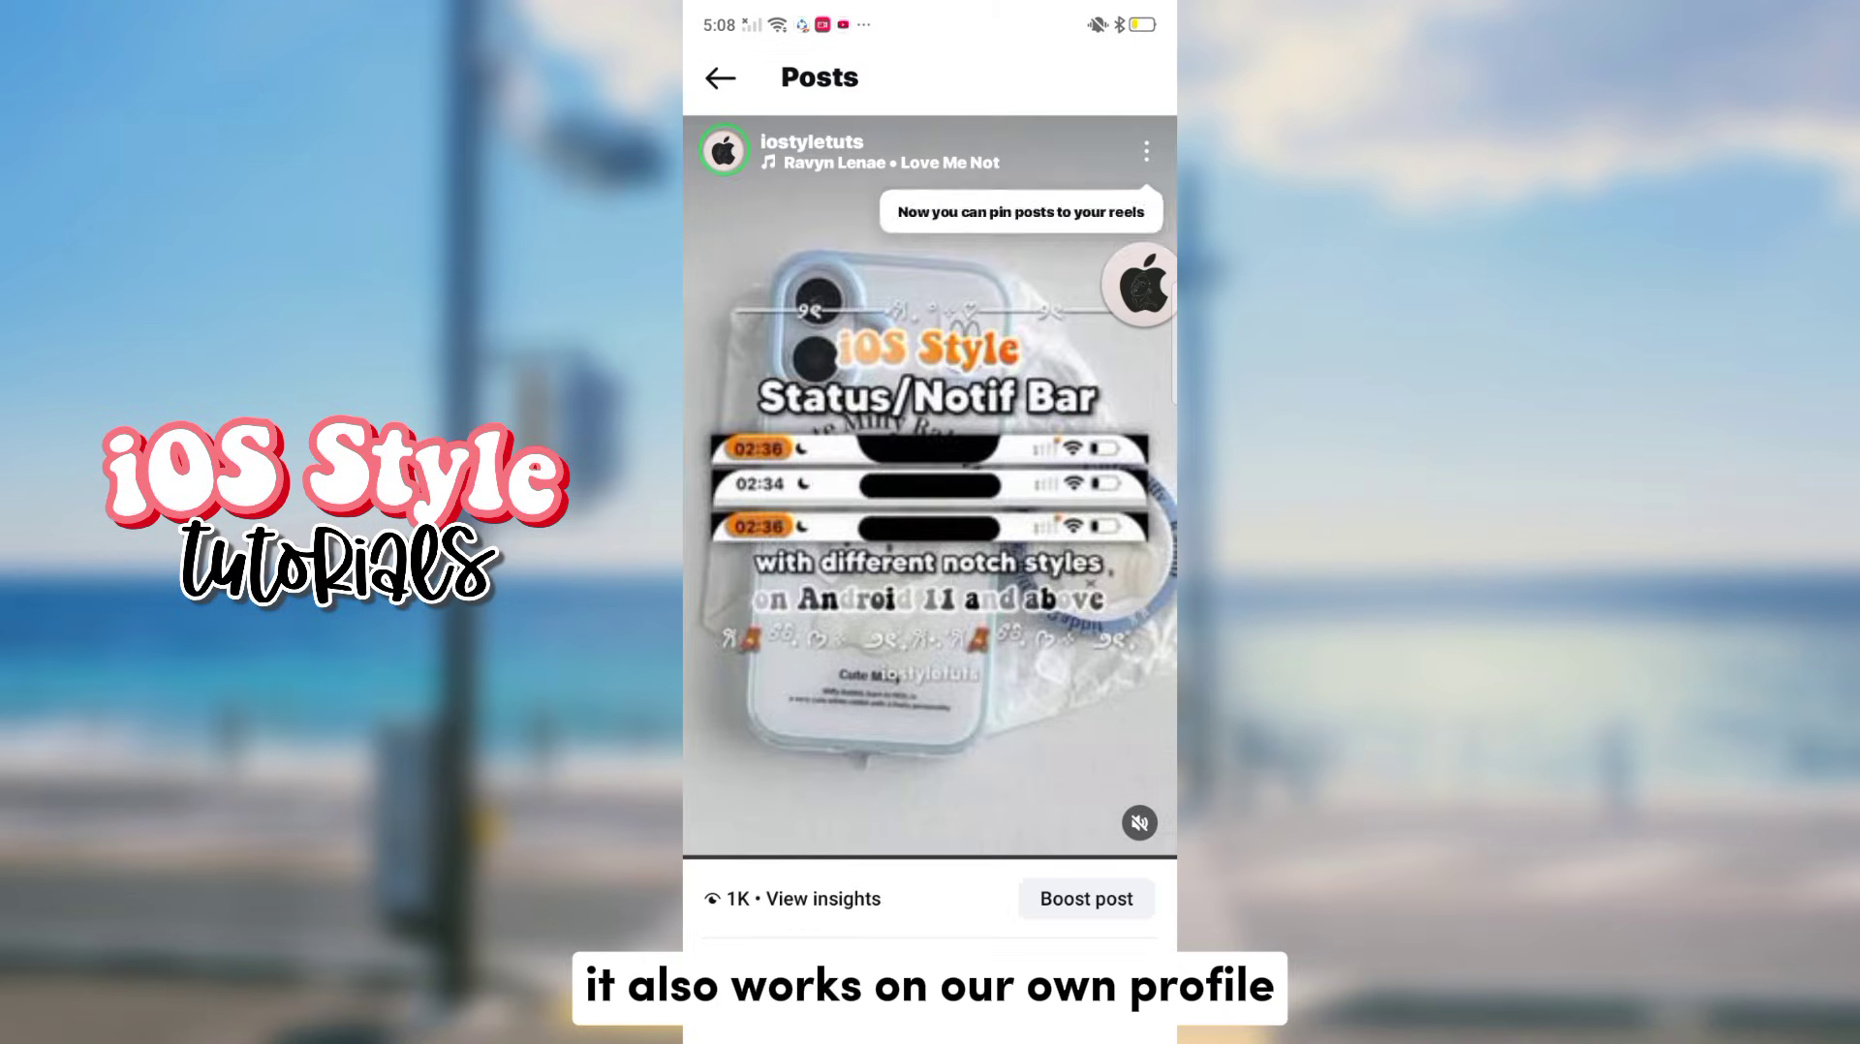
pyautogui.scroll(-3, 929, 484)
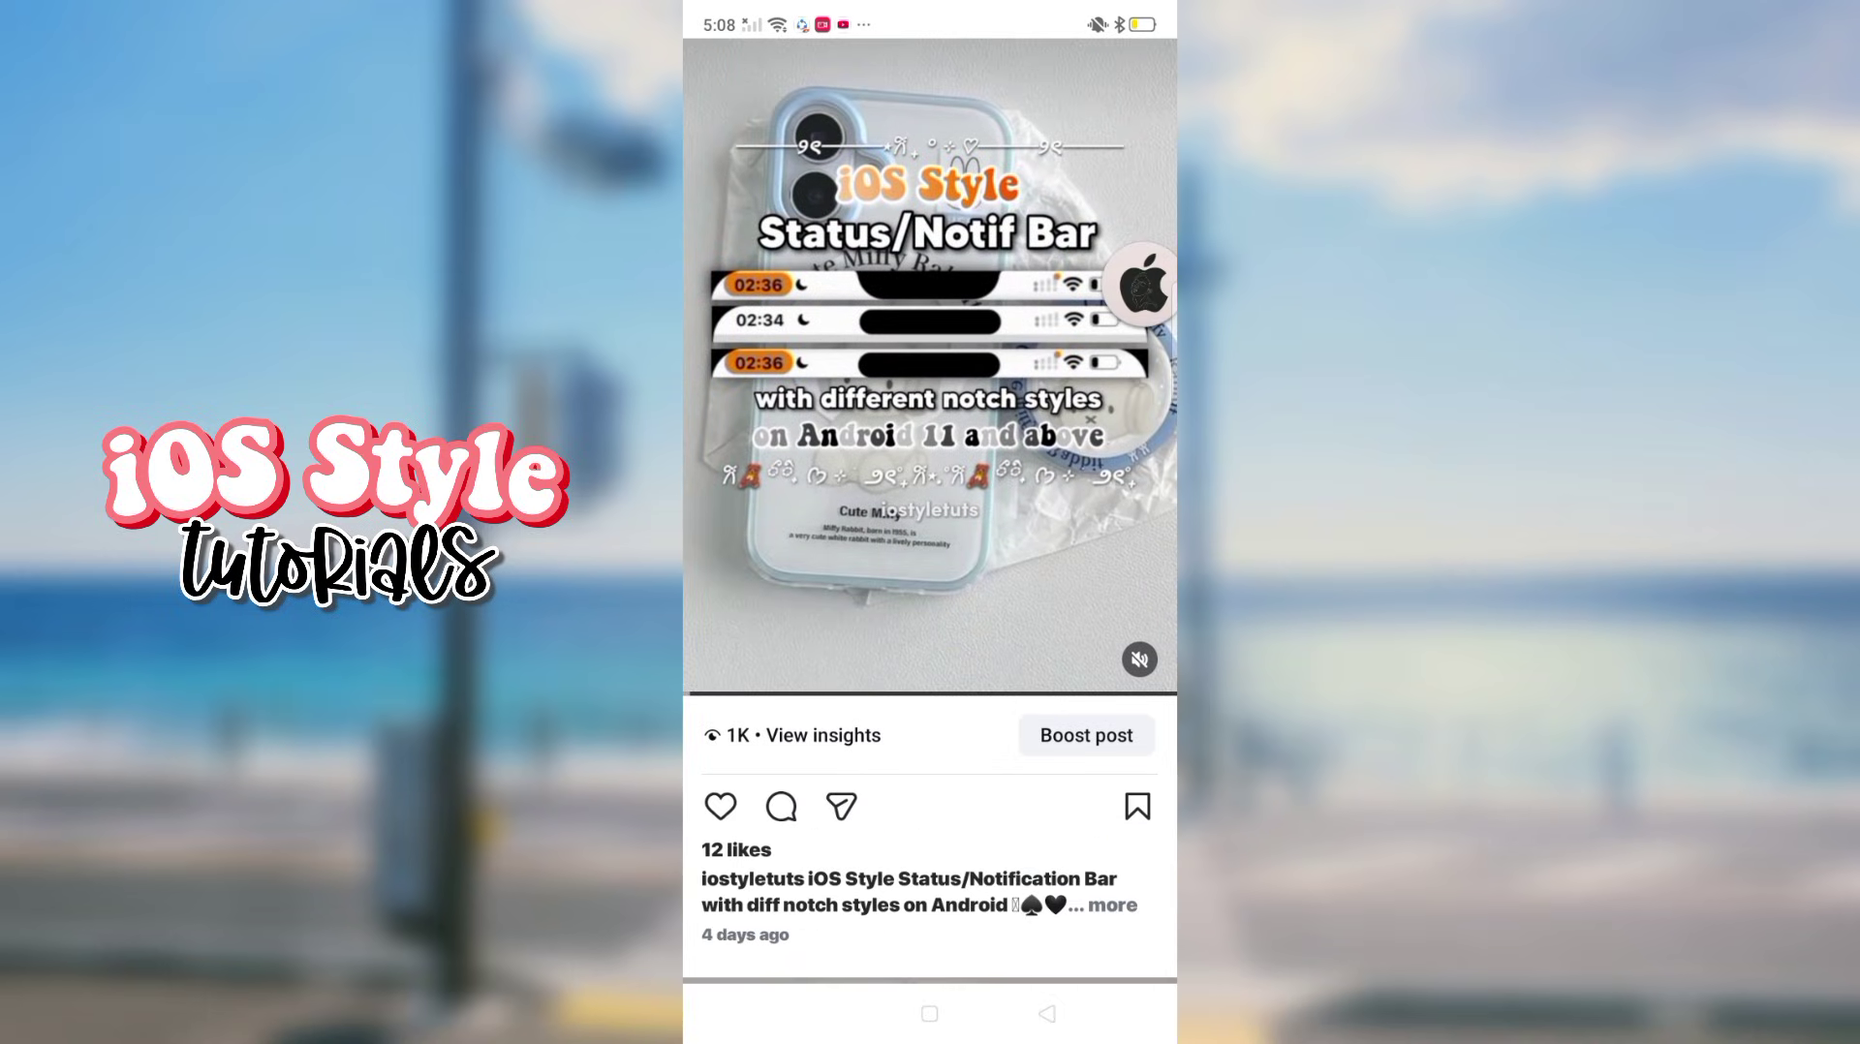
# Add the Status/Notif Bar reel to a story draft as a card.
pyautogui.click(841, 806)
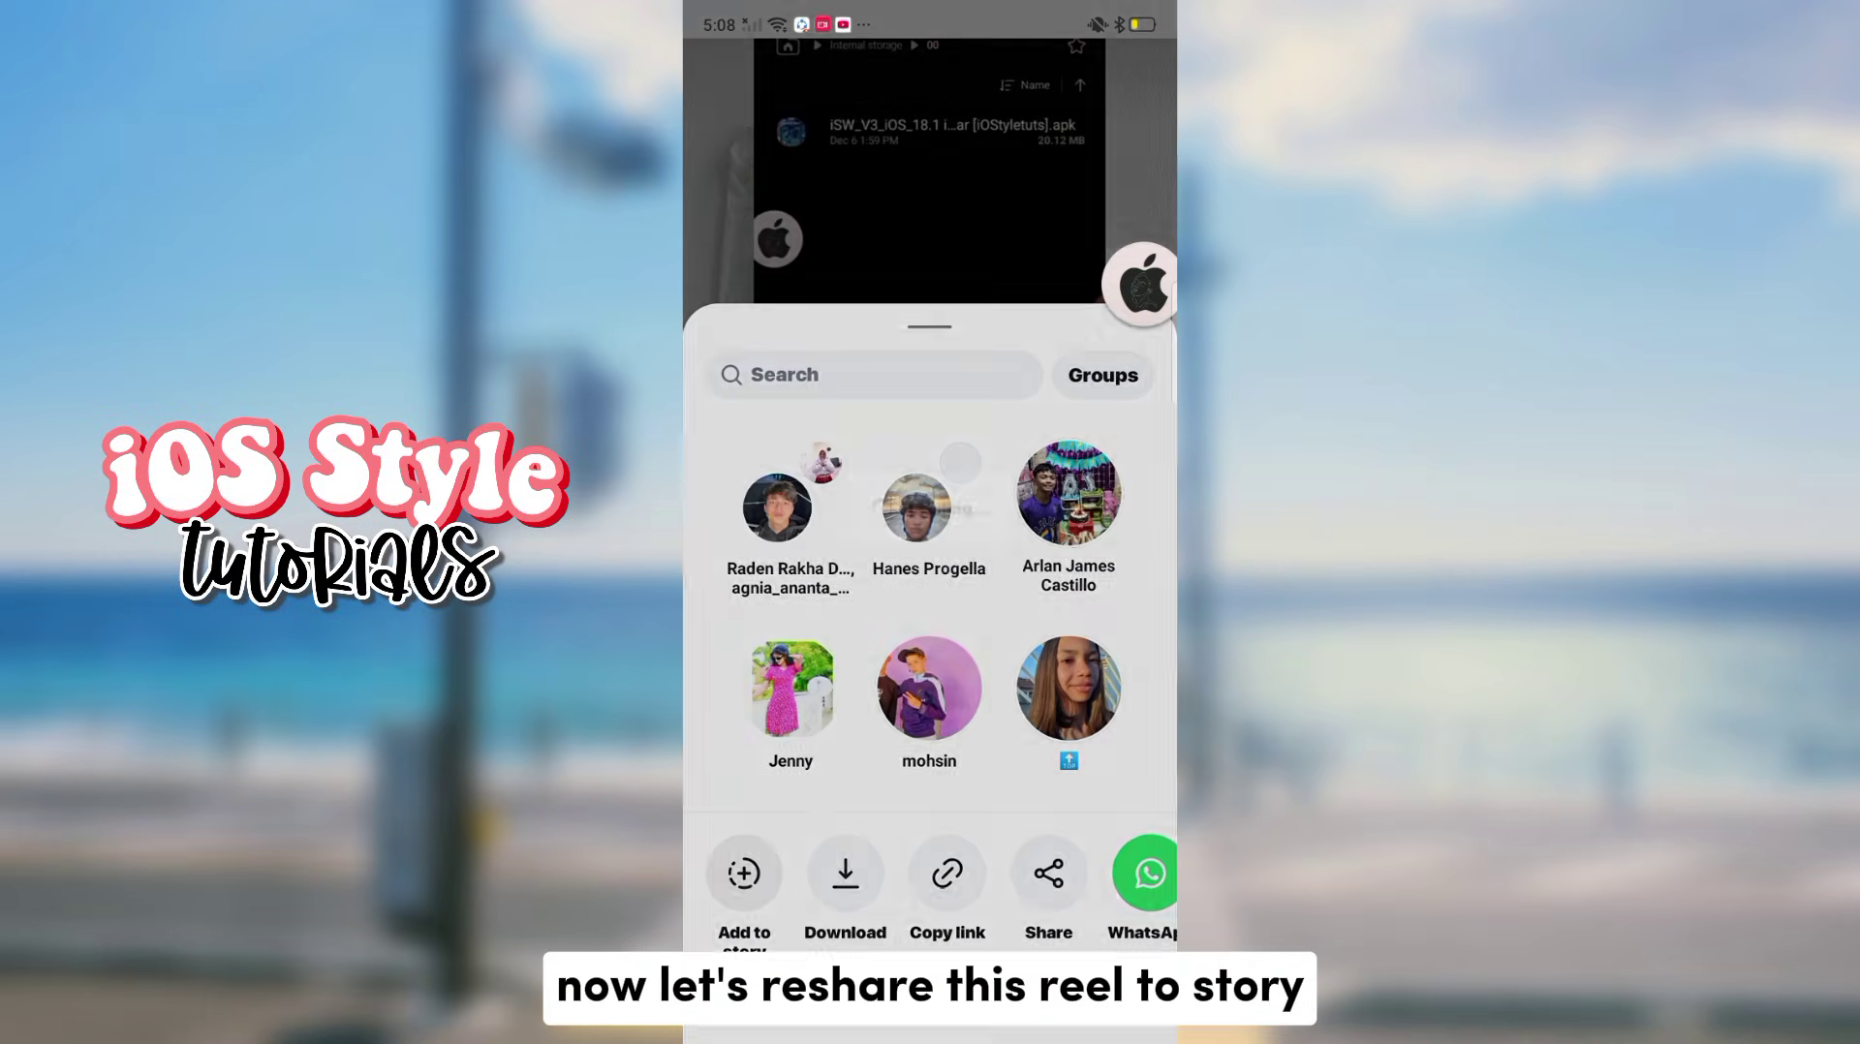
pyautogui.click(744, 873)
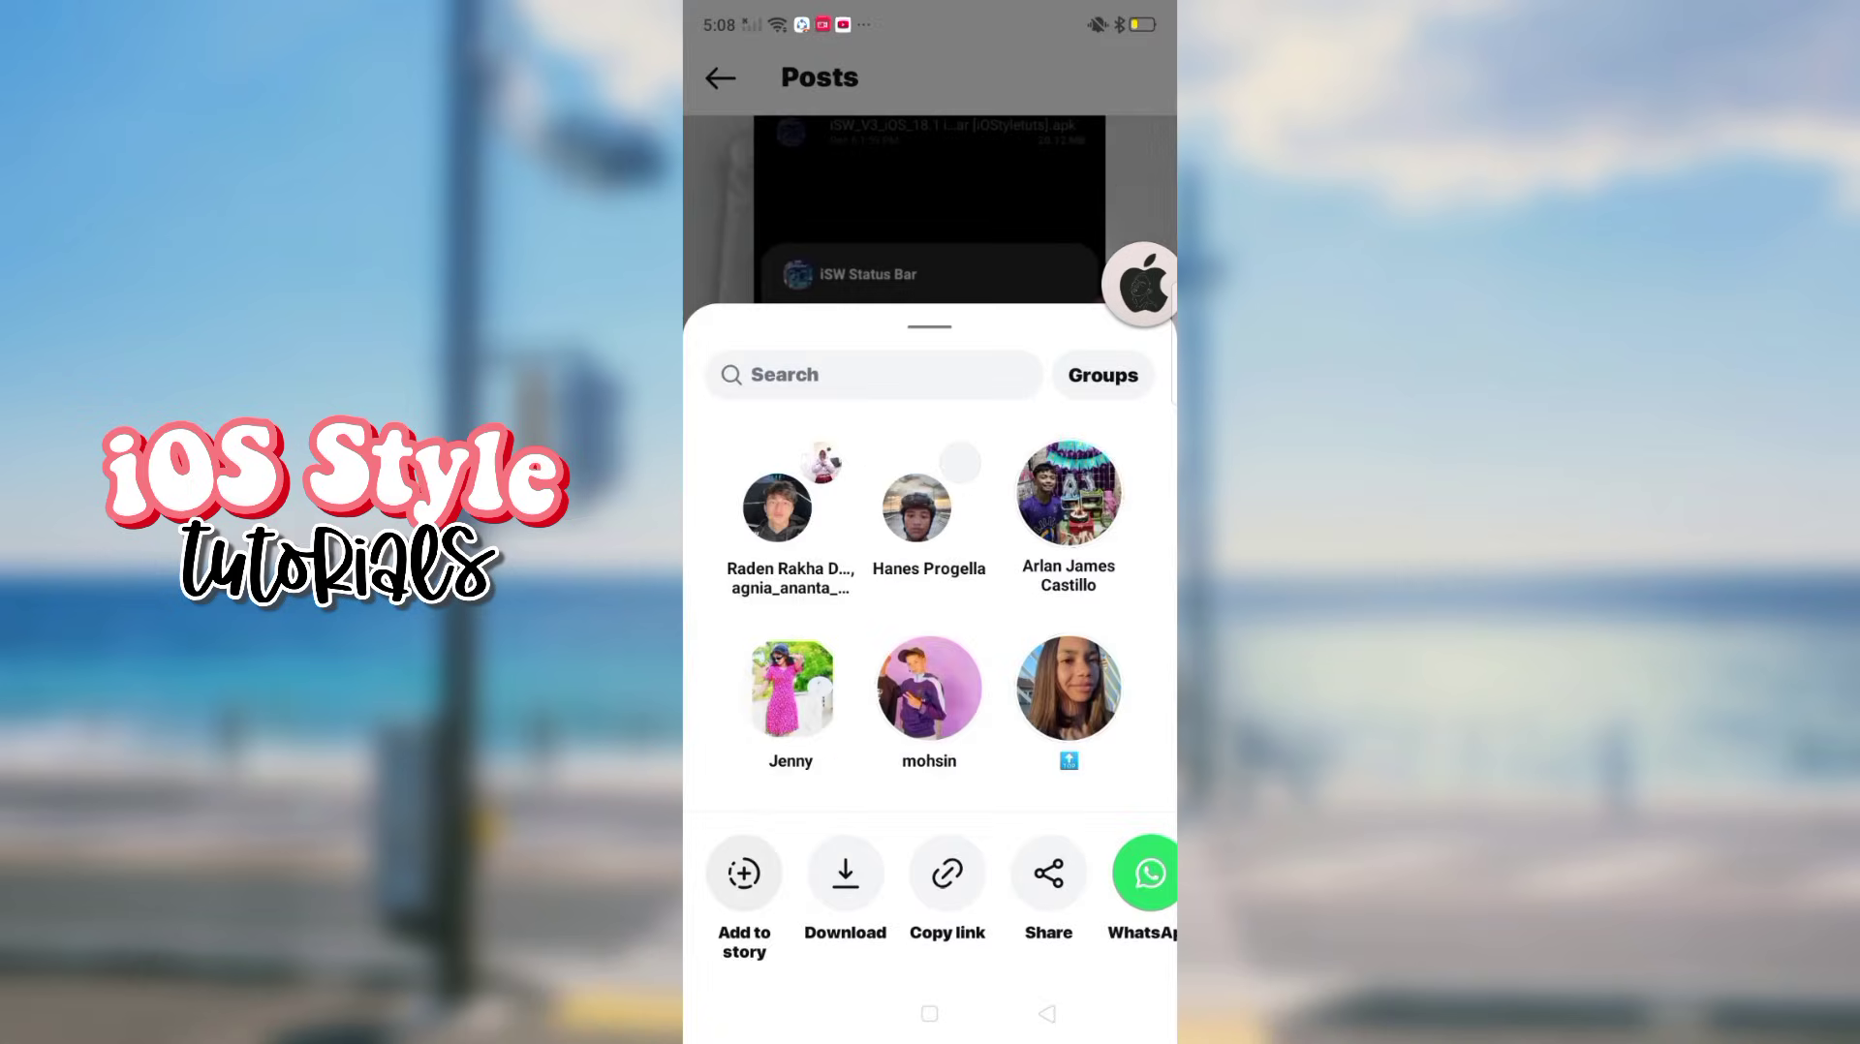
pyautogui.moveTo(1142, 284)
pyautogui.mouseDown()
pyautogui.moveTo(1054, 278)
pyautogui.moveTo(1105, 306)
pyautogui.moveTo(1122, 247)
pyautogui.mouseUp()
pyautogui.click(1005, 324)
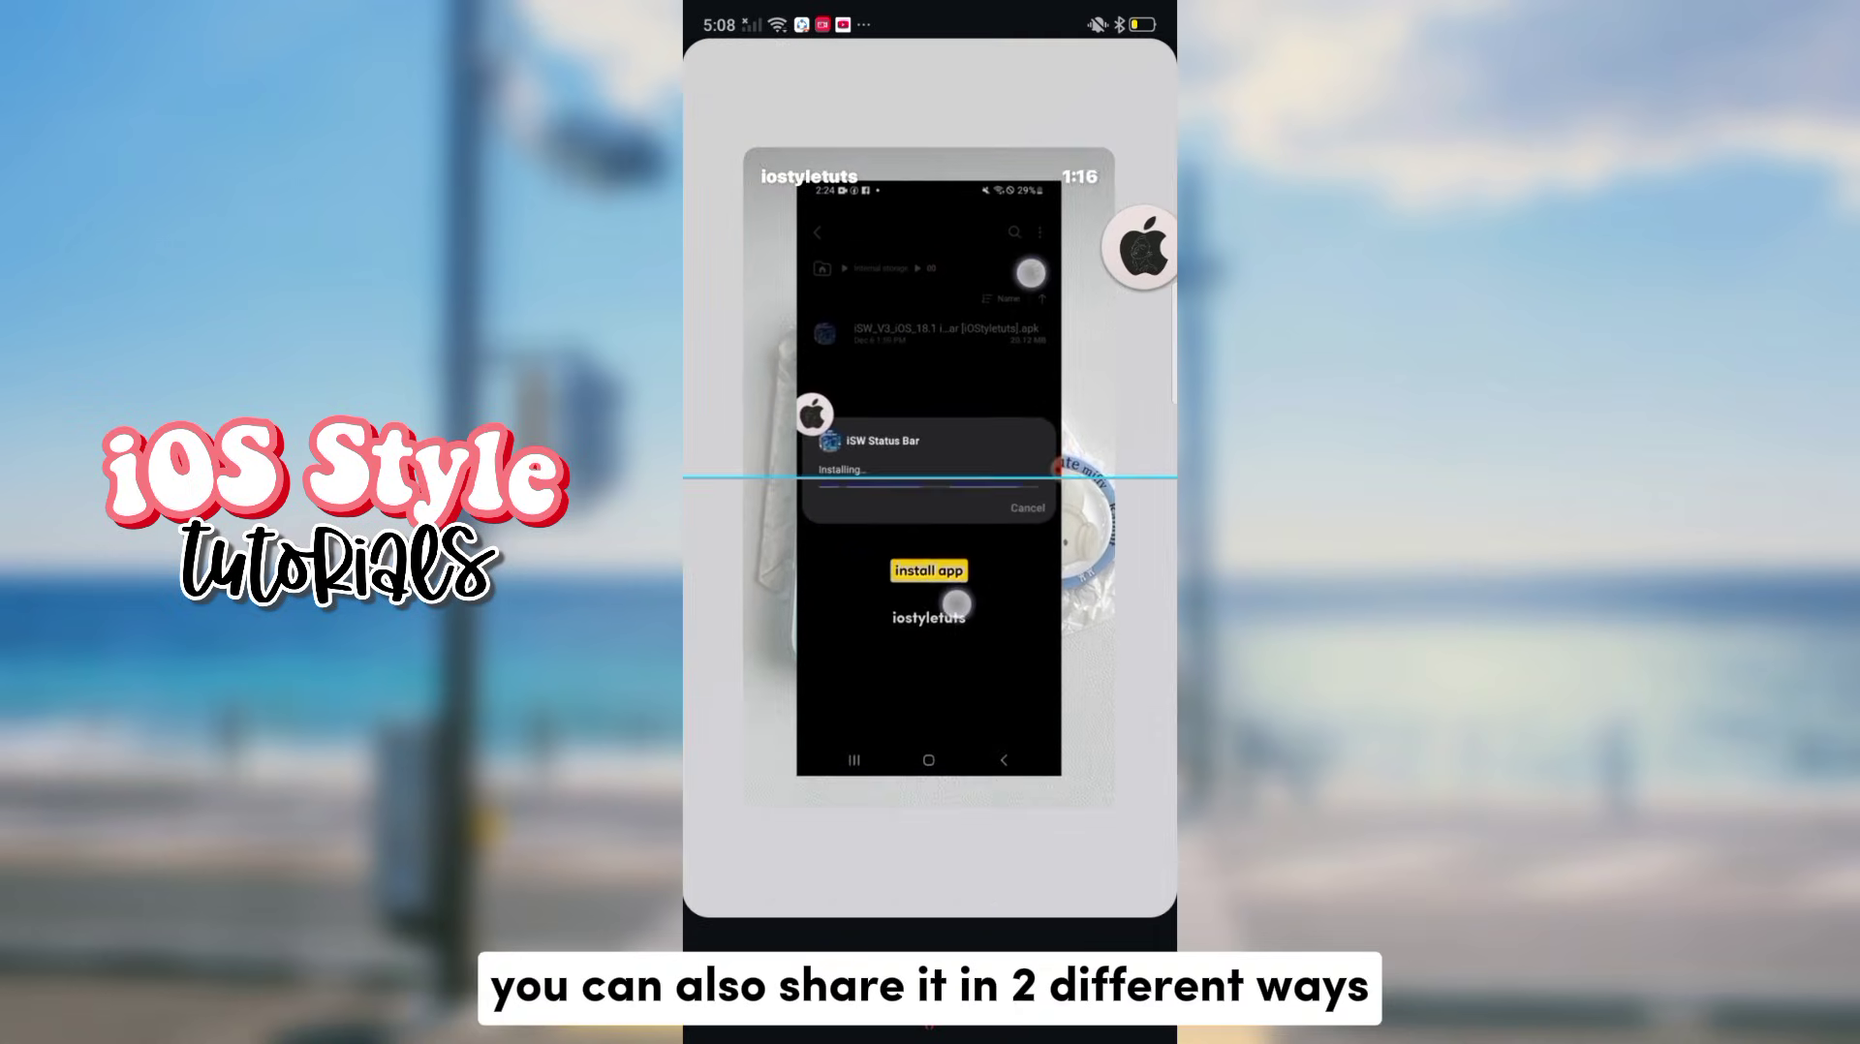
pyautogui.moveTo(1121, 247); pyautogui.dragTo(1144, 247)
# Add 'New Reel!' text in Strong style, hide it off the left edge, and share.
pyautogui.click(964, 91)
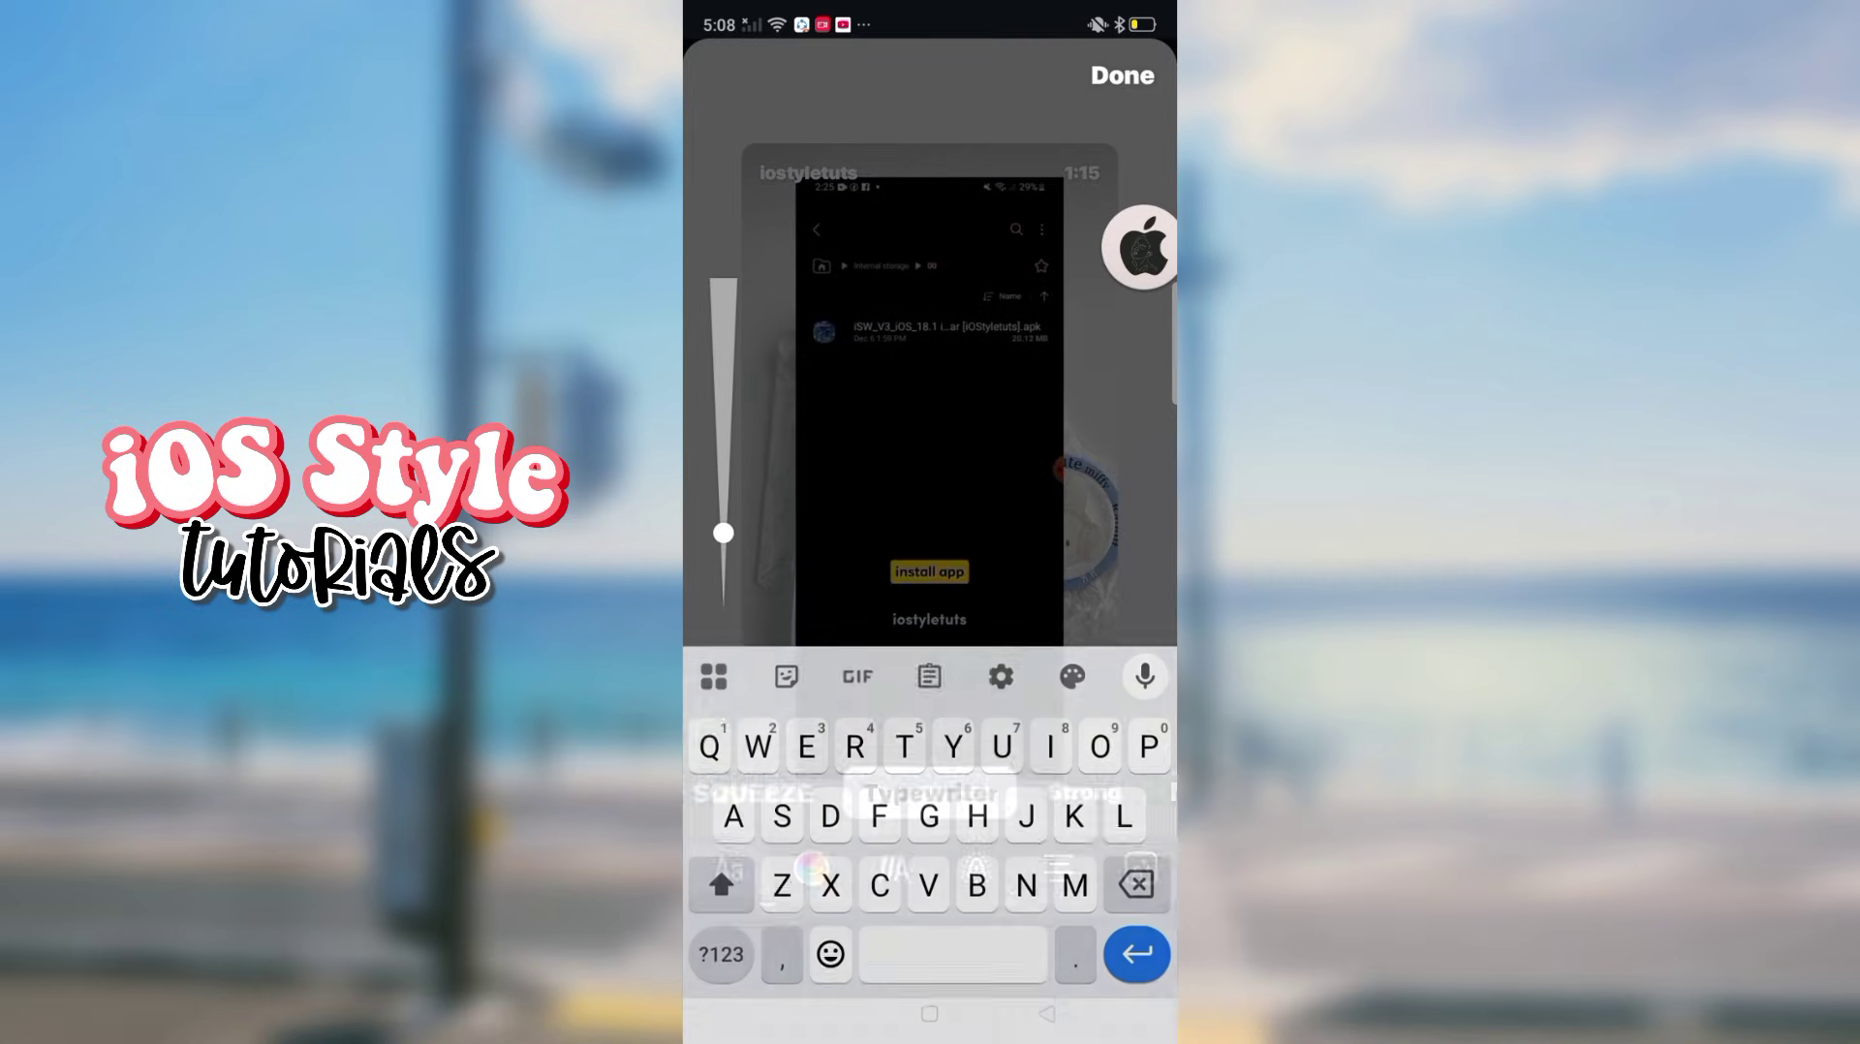
pyautogui.write('New Reel!')
pyautogui.click(1084, 415)
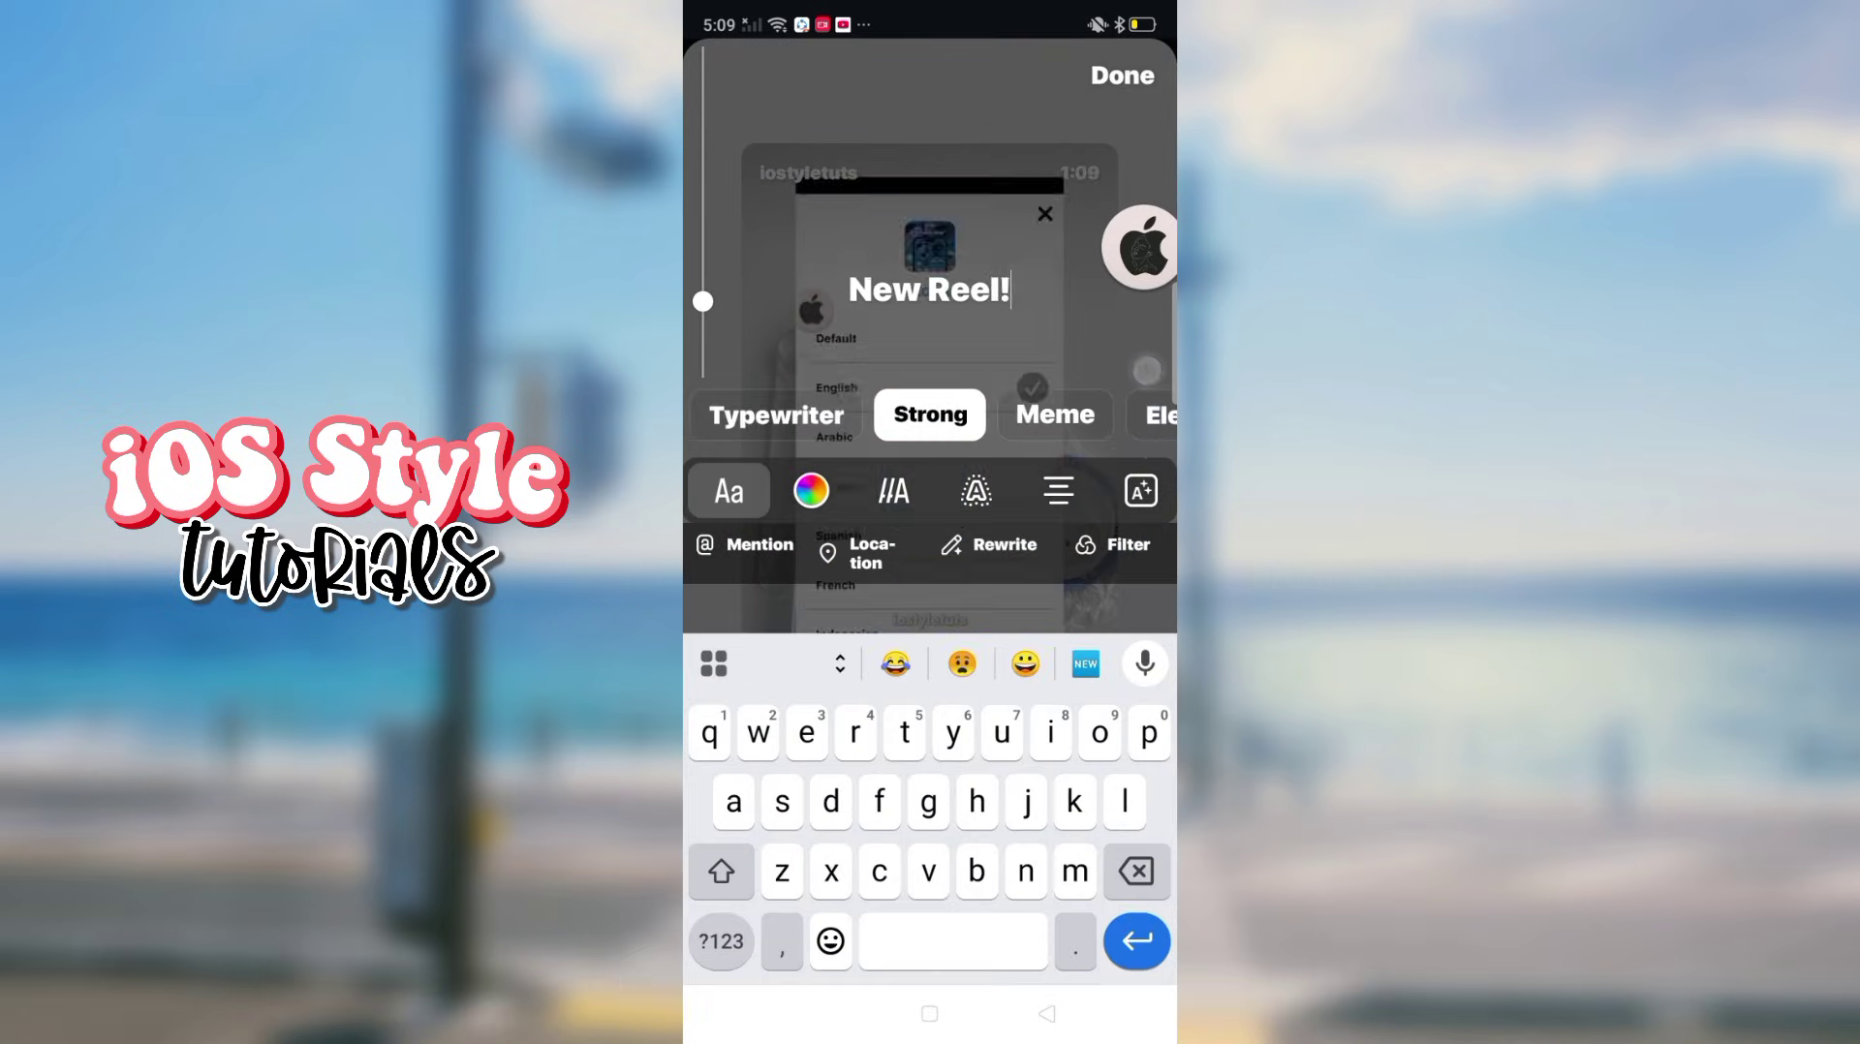
pyautogui.click(1122, 76)
pyautogui.moveTo(935, 420)
pyautogui.mouseDown()
pyautogui.moveTo(854, 322)
pyautogui.moveTo(710, 684)
pyautogui.mouseUp()
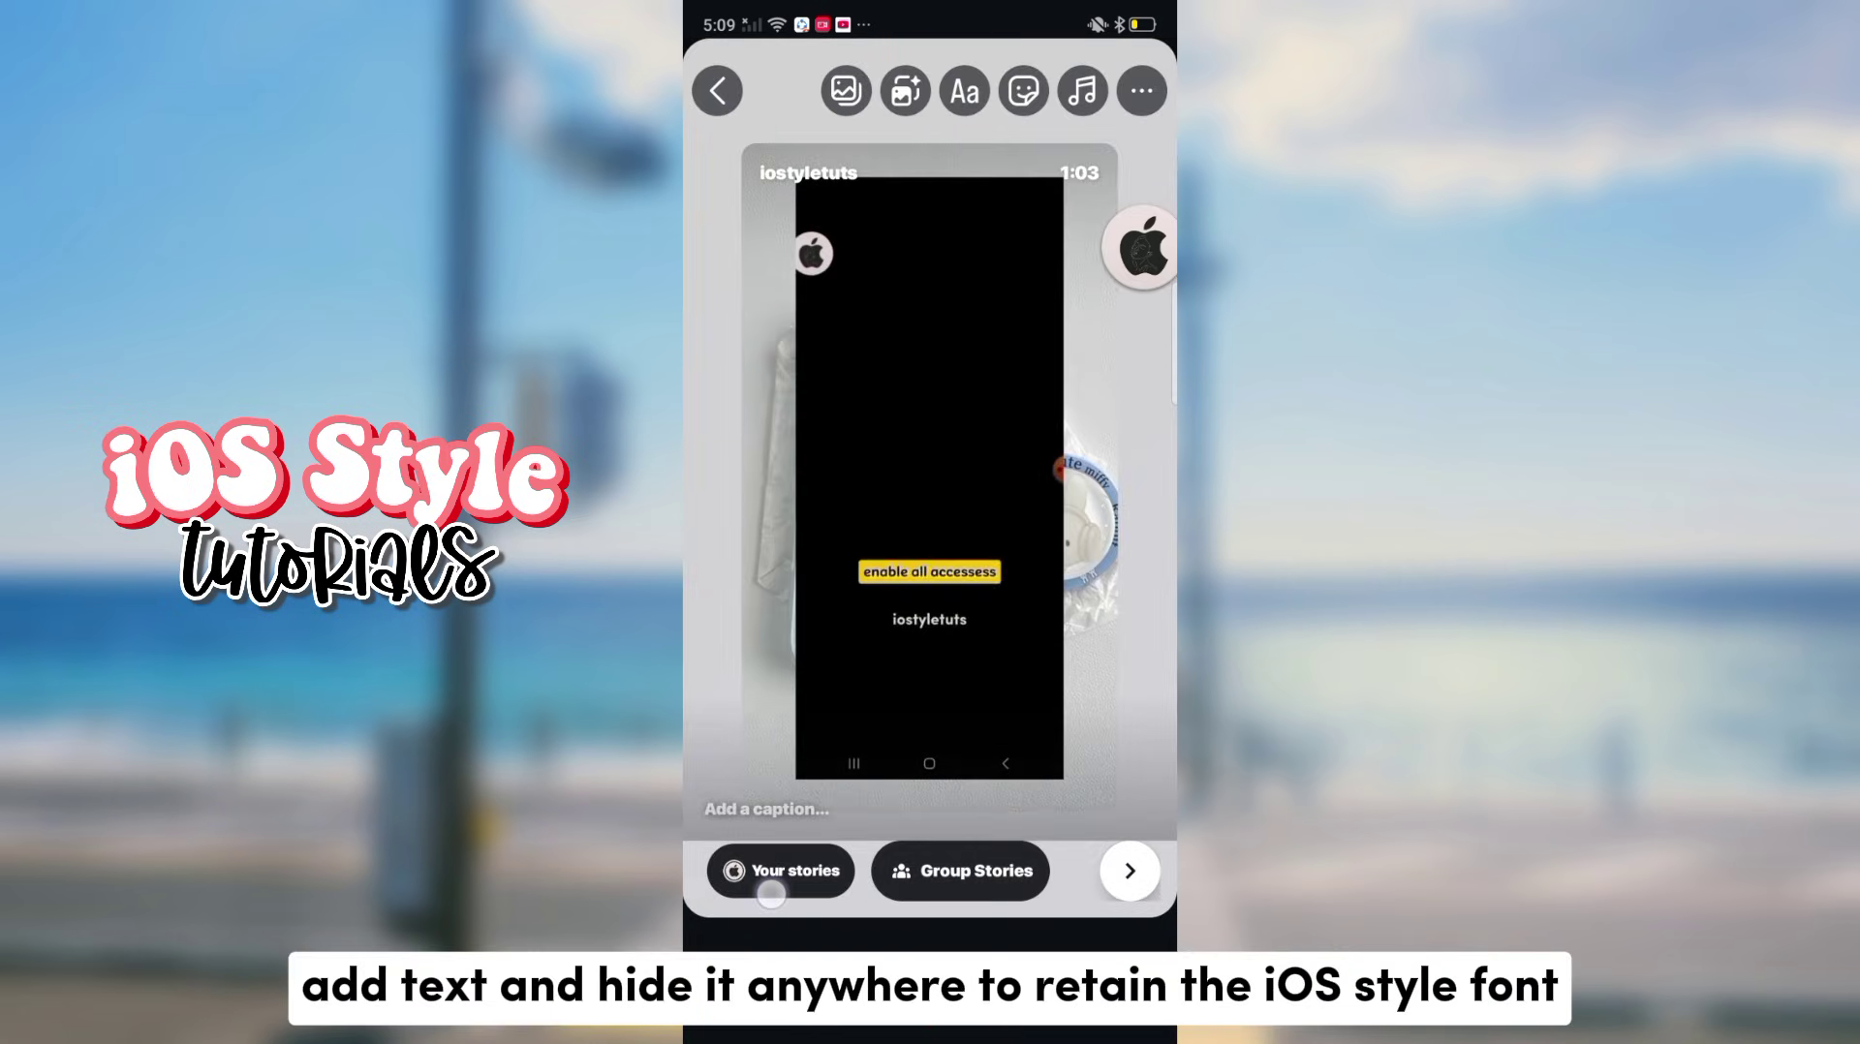
pyautogui.click(771, 889)
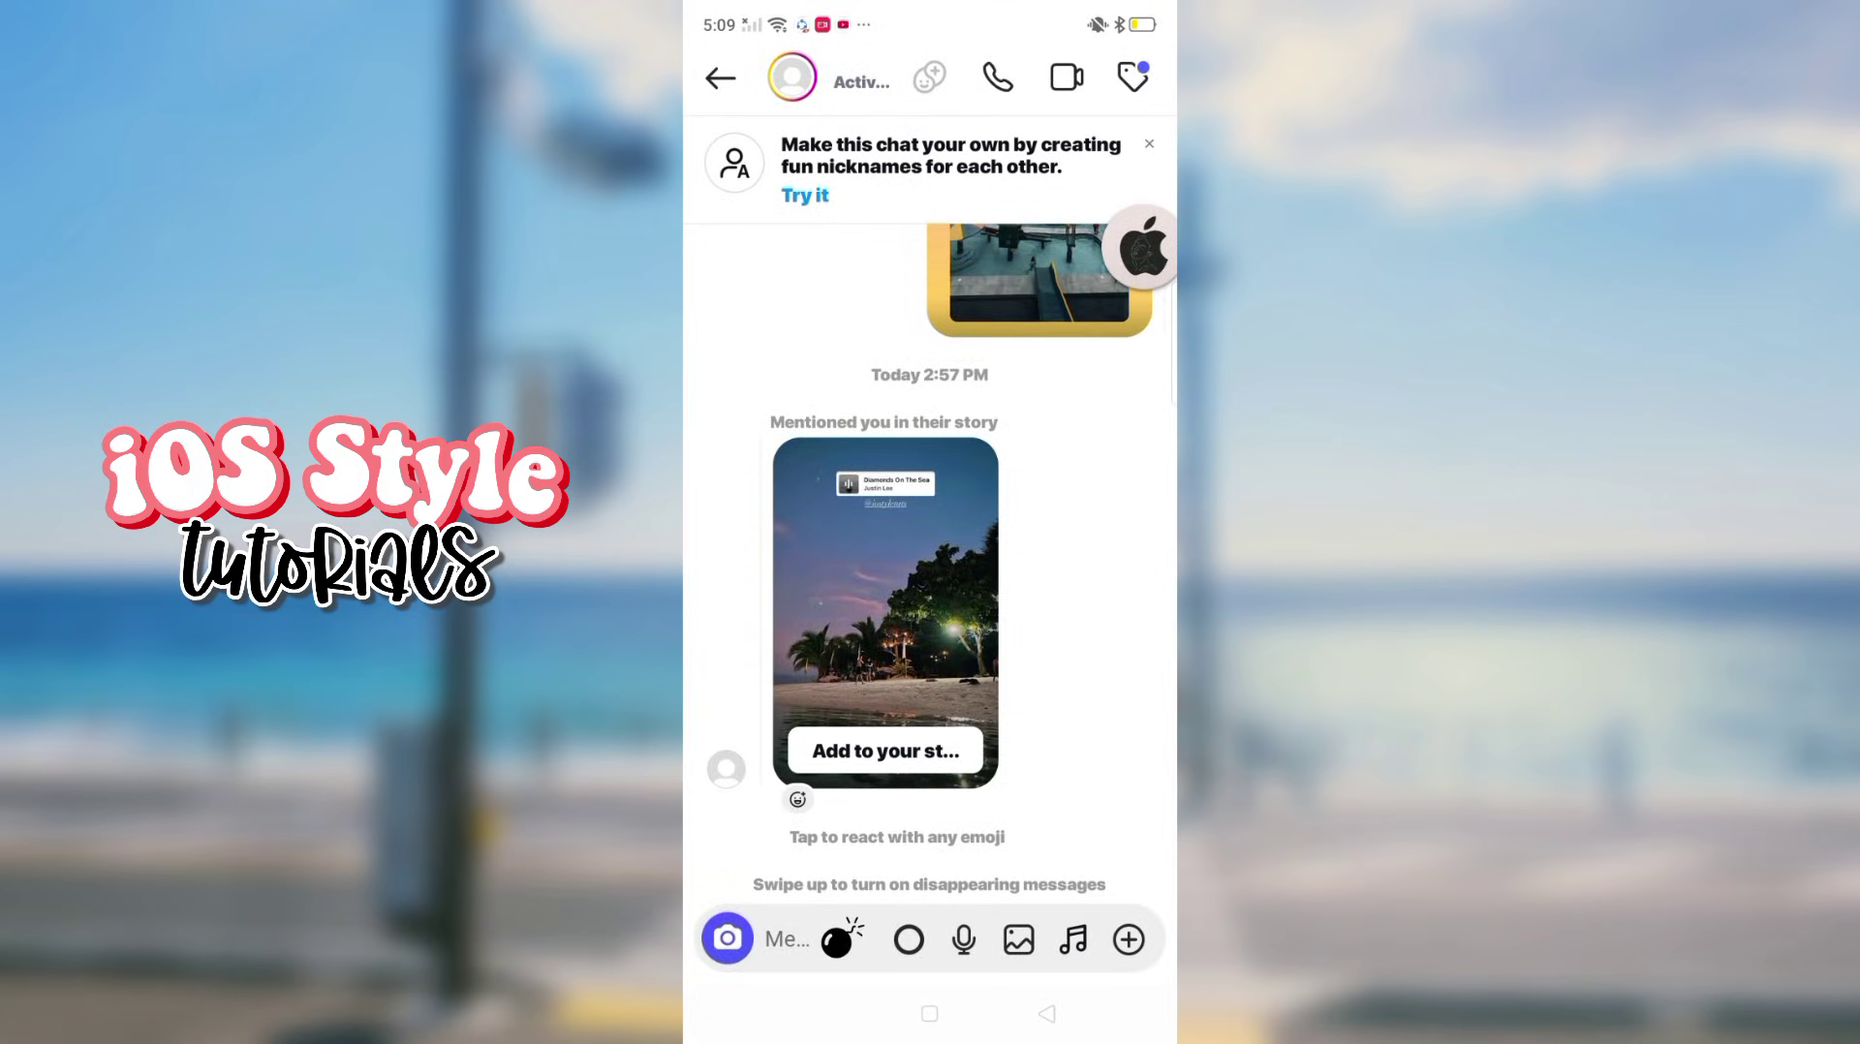
# Open the story that mentioned you and add it to your own story.
pyautogui.click(885, 611)
pyautogui.moveTo(1046, 297)
pyautogui.mouseDown()
pyautogui.moveTo(992, 295)
pyautogui.moveTo(925, 378)
pyautogui.moveTo(1025, 295)
pyautogui.mouseUp()
pyautogui.click(930, 485)
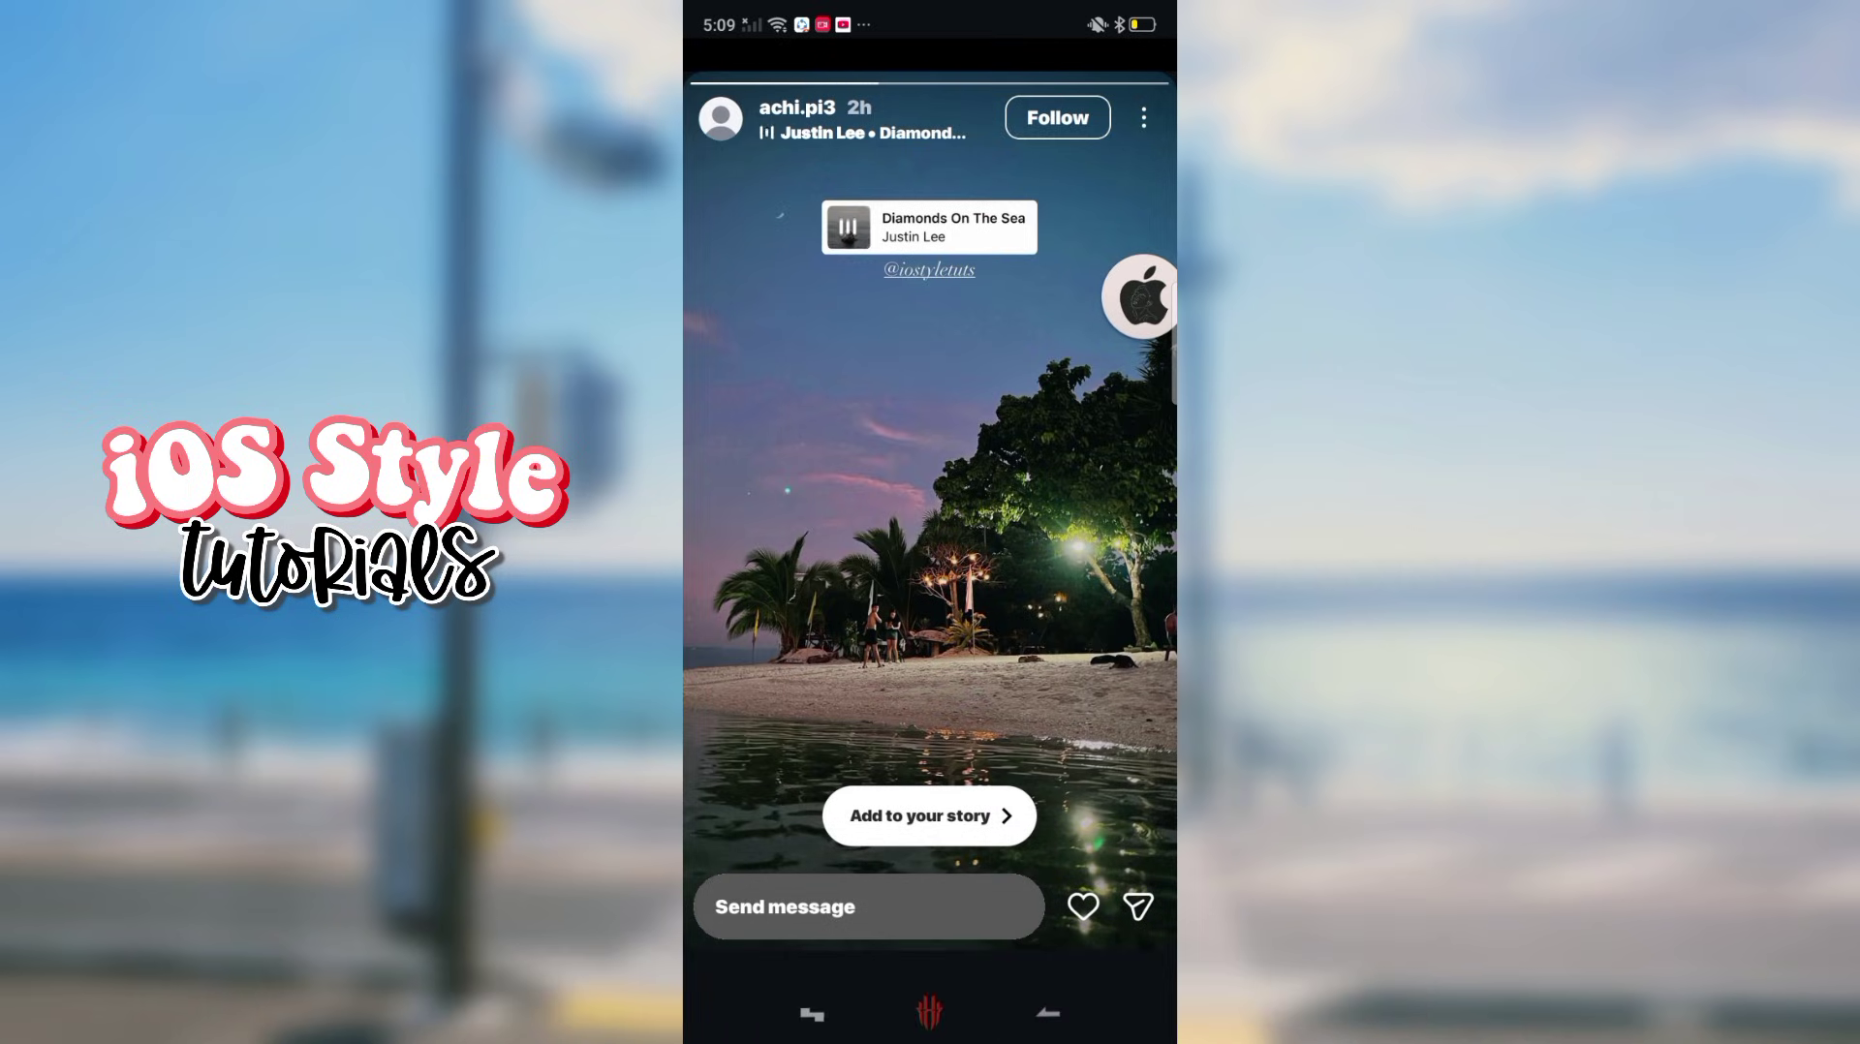
pyautogui.click(929, 816)
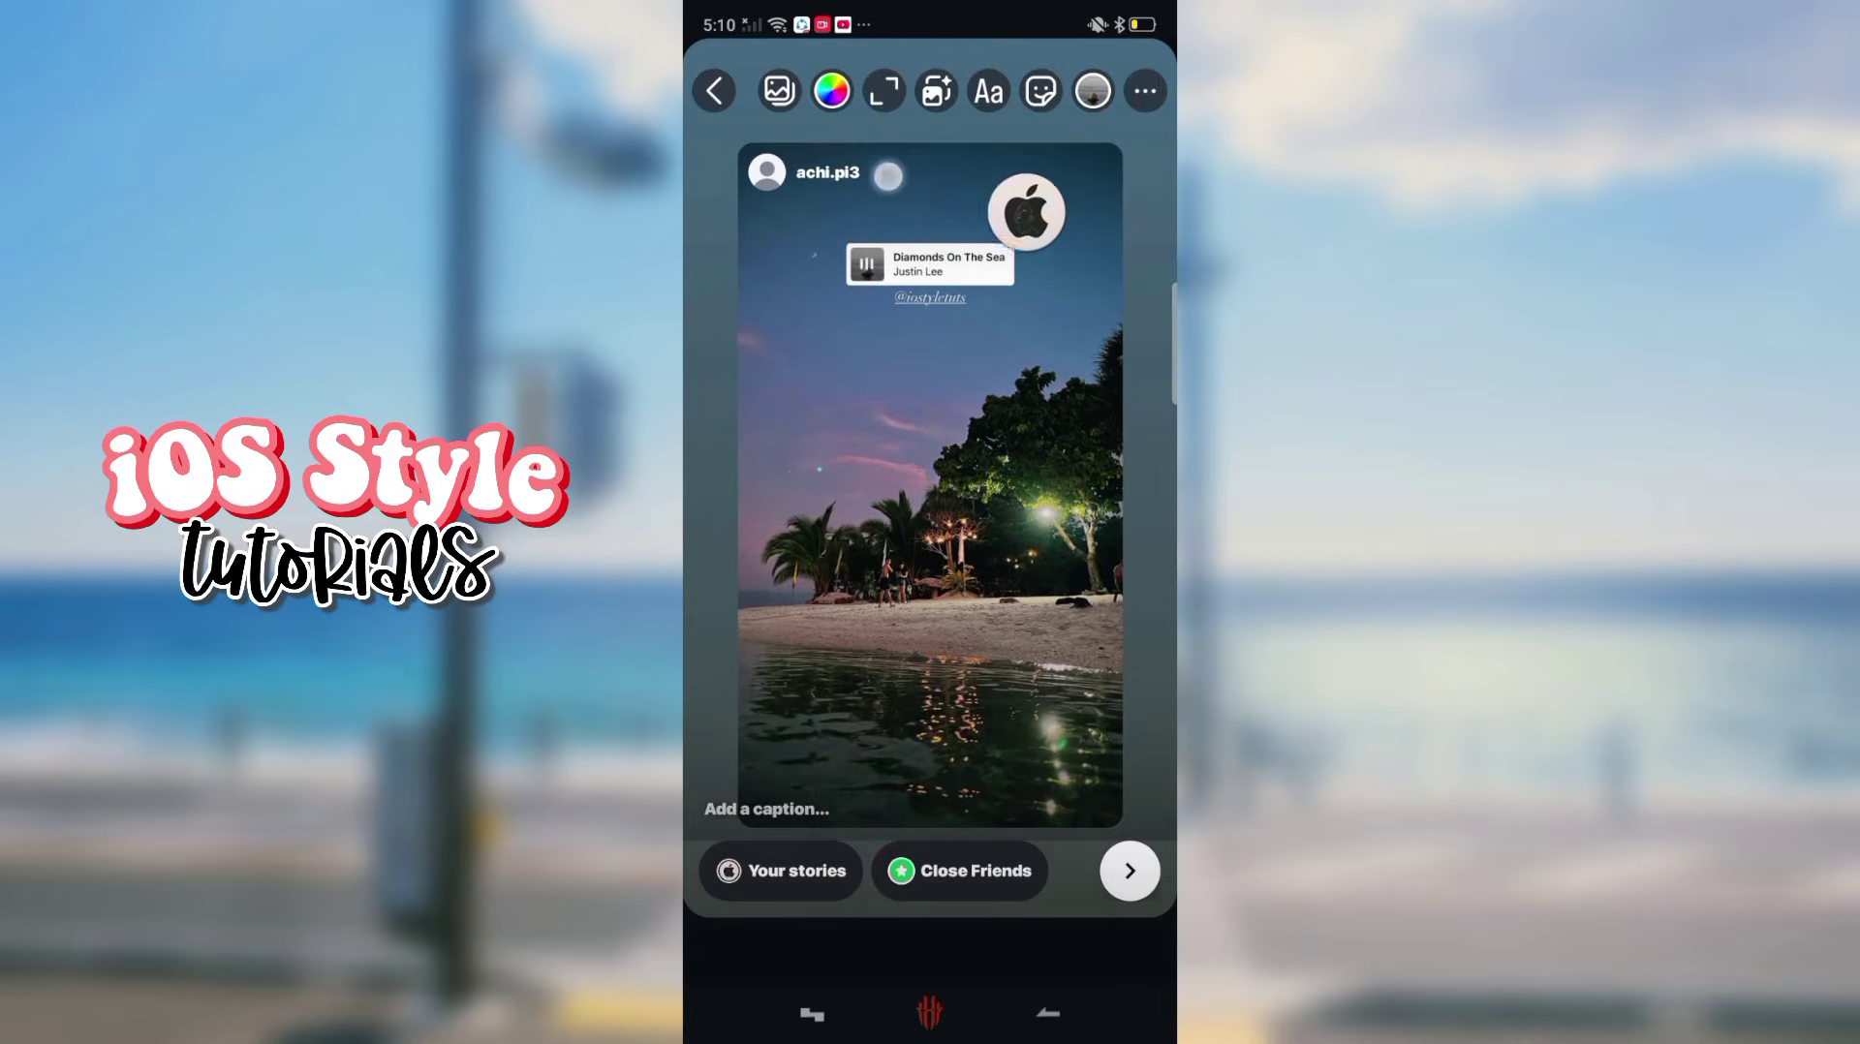
# Add a 'Hshaha' text label, tuck it at the left edge, and share the story.
pyautogui.moveTo(881, 240); pyautogui.dragTo(1133, 251)
pyautogui.click(988, 91)
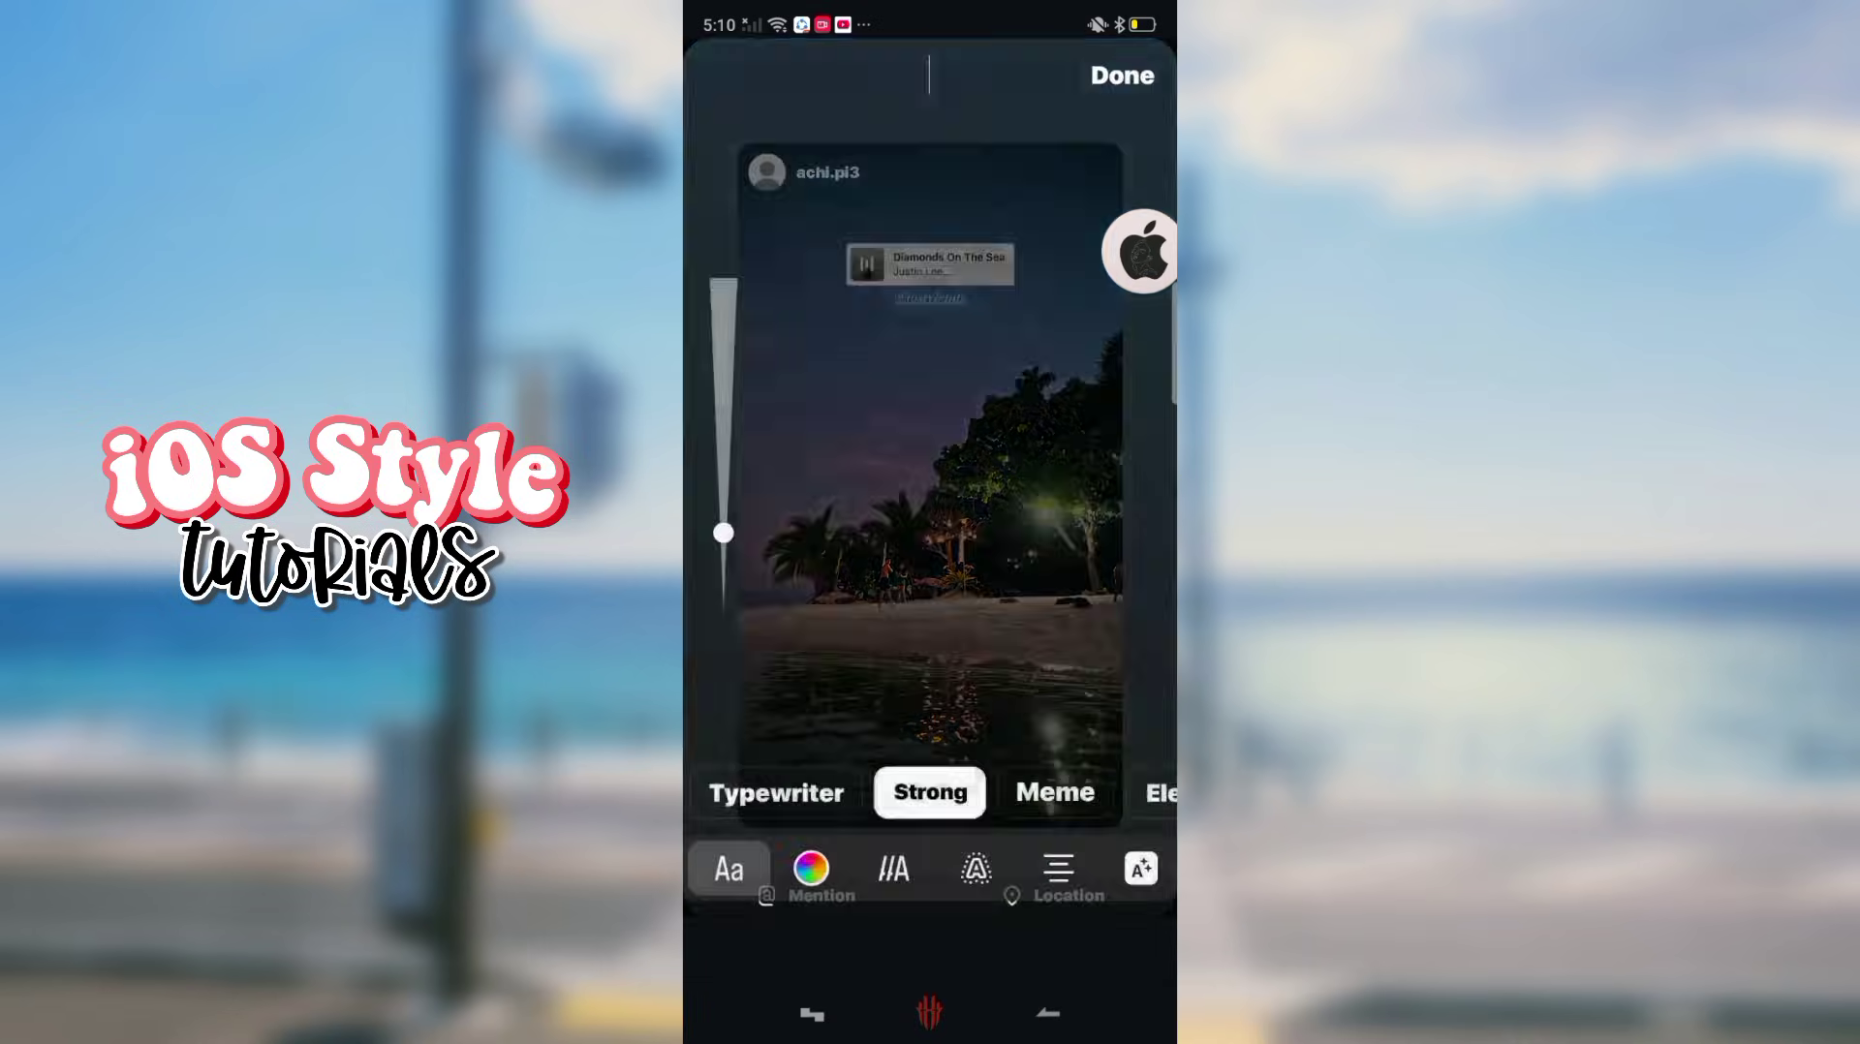
pyautogui.write('Hshaha')
pyautogui.click(1122, 75)
pyautogui.moveTo(930, 478)
pyautogui.mouseDown()
pyautogui.moveTo(775, 512)
pyautogui.moveTo(691, 320)
pyautogui.mouseUp()
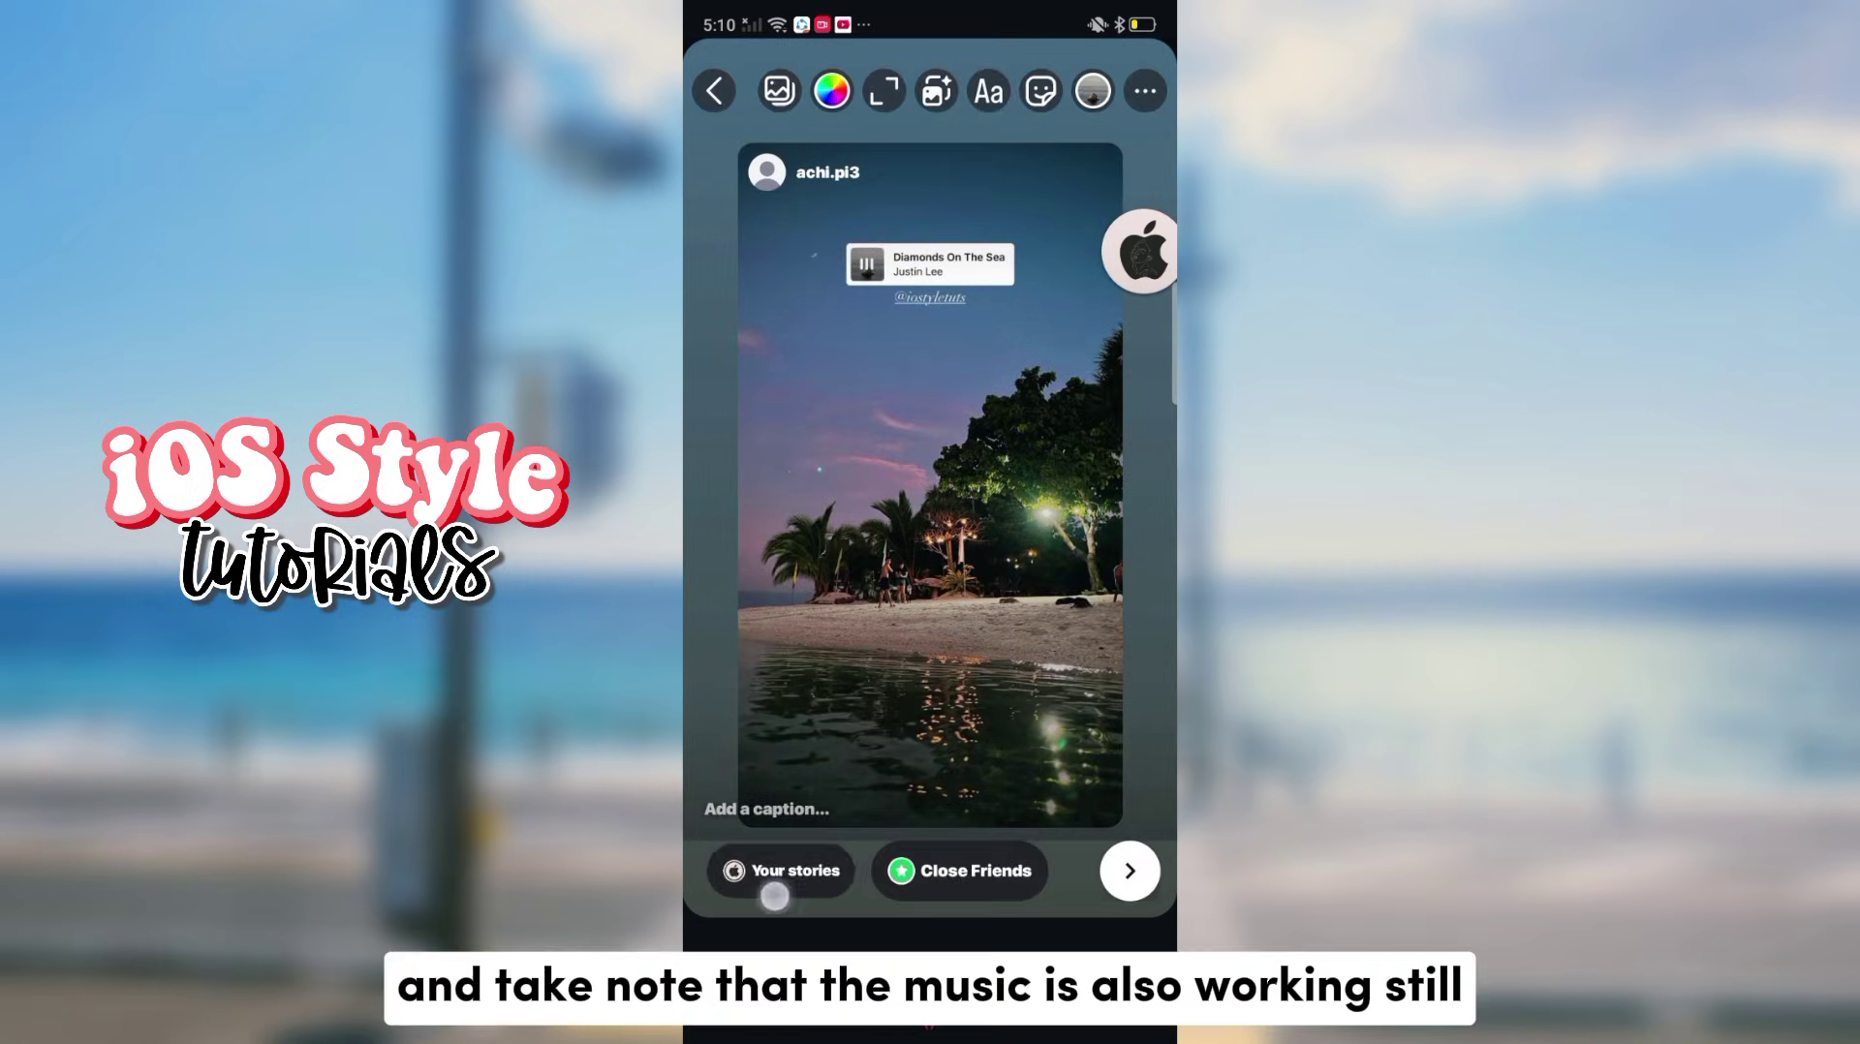
pyautogui.click(774, 897)
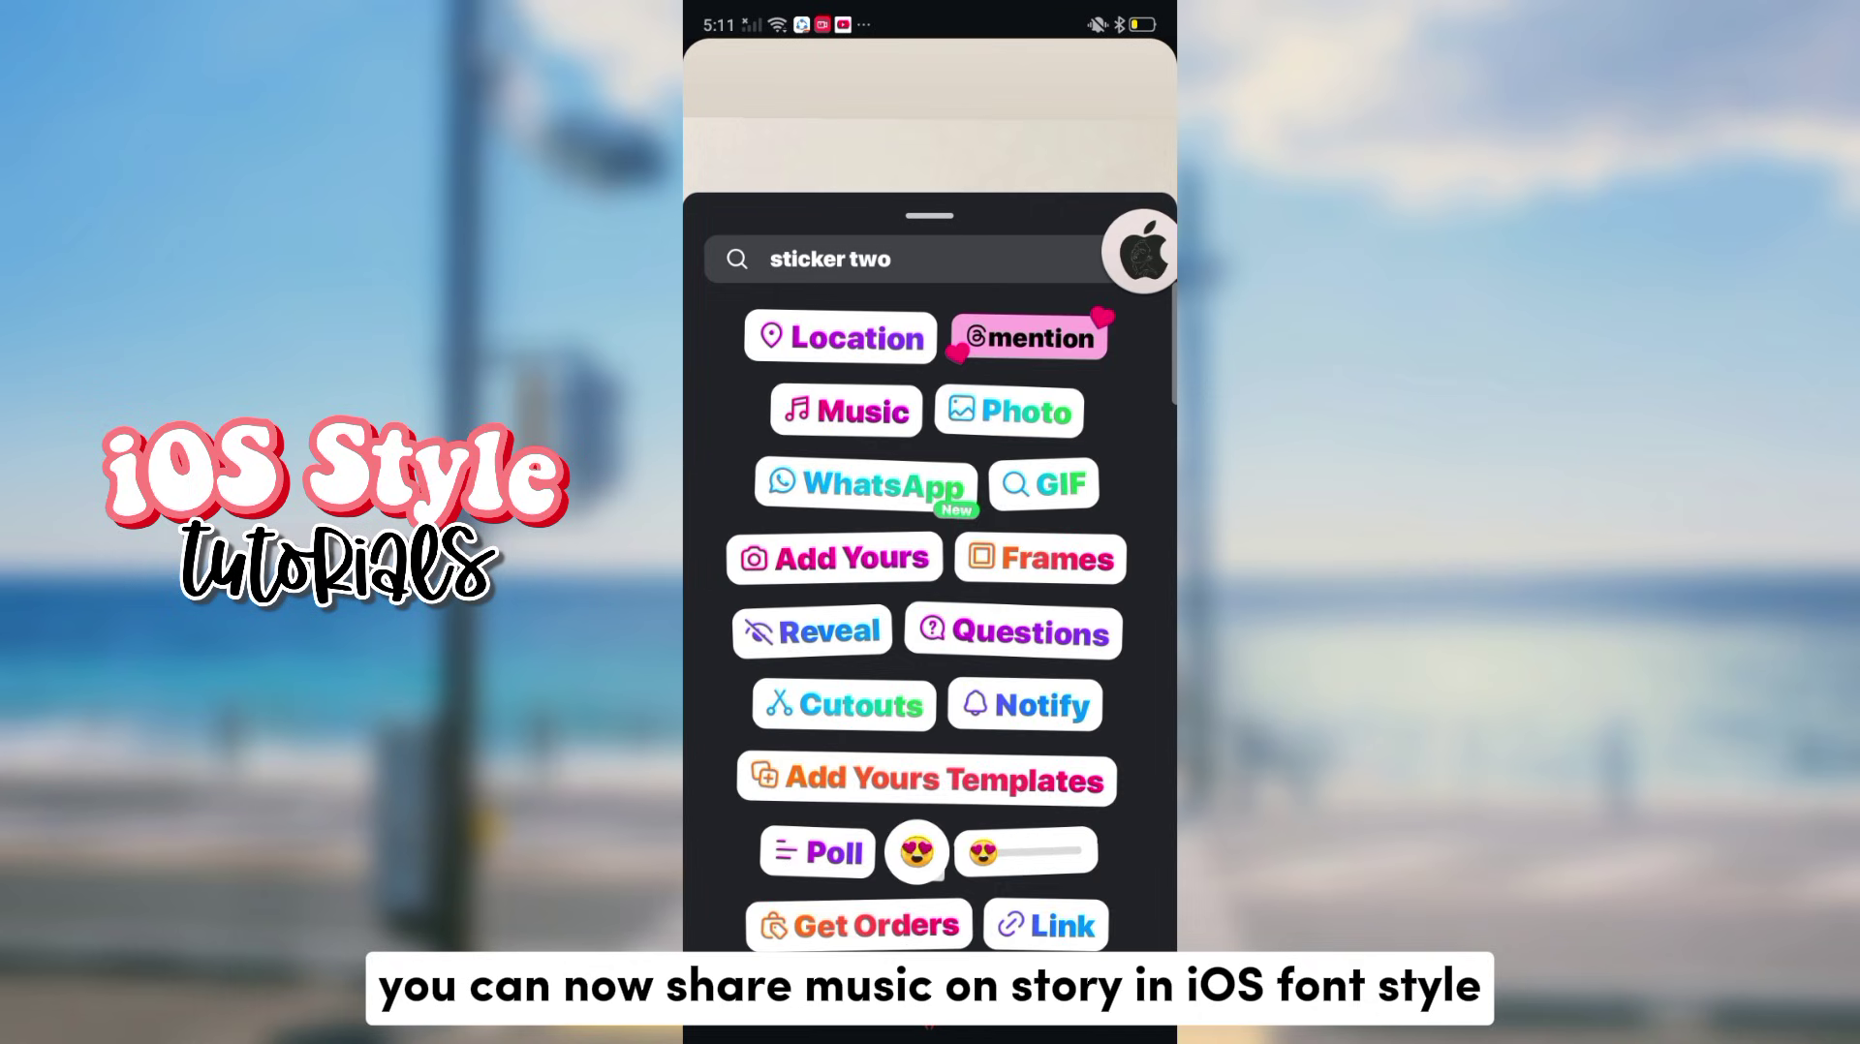
# Add the song Gabriela as a music sticker on the story.
pyautogui.scroll(-1, 926, 639)
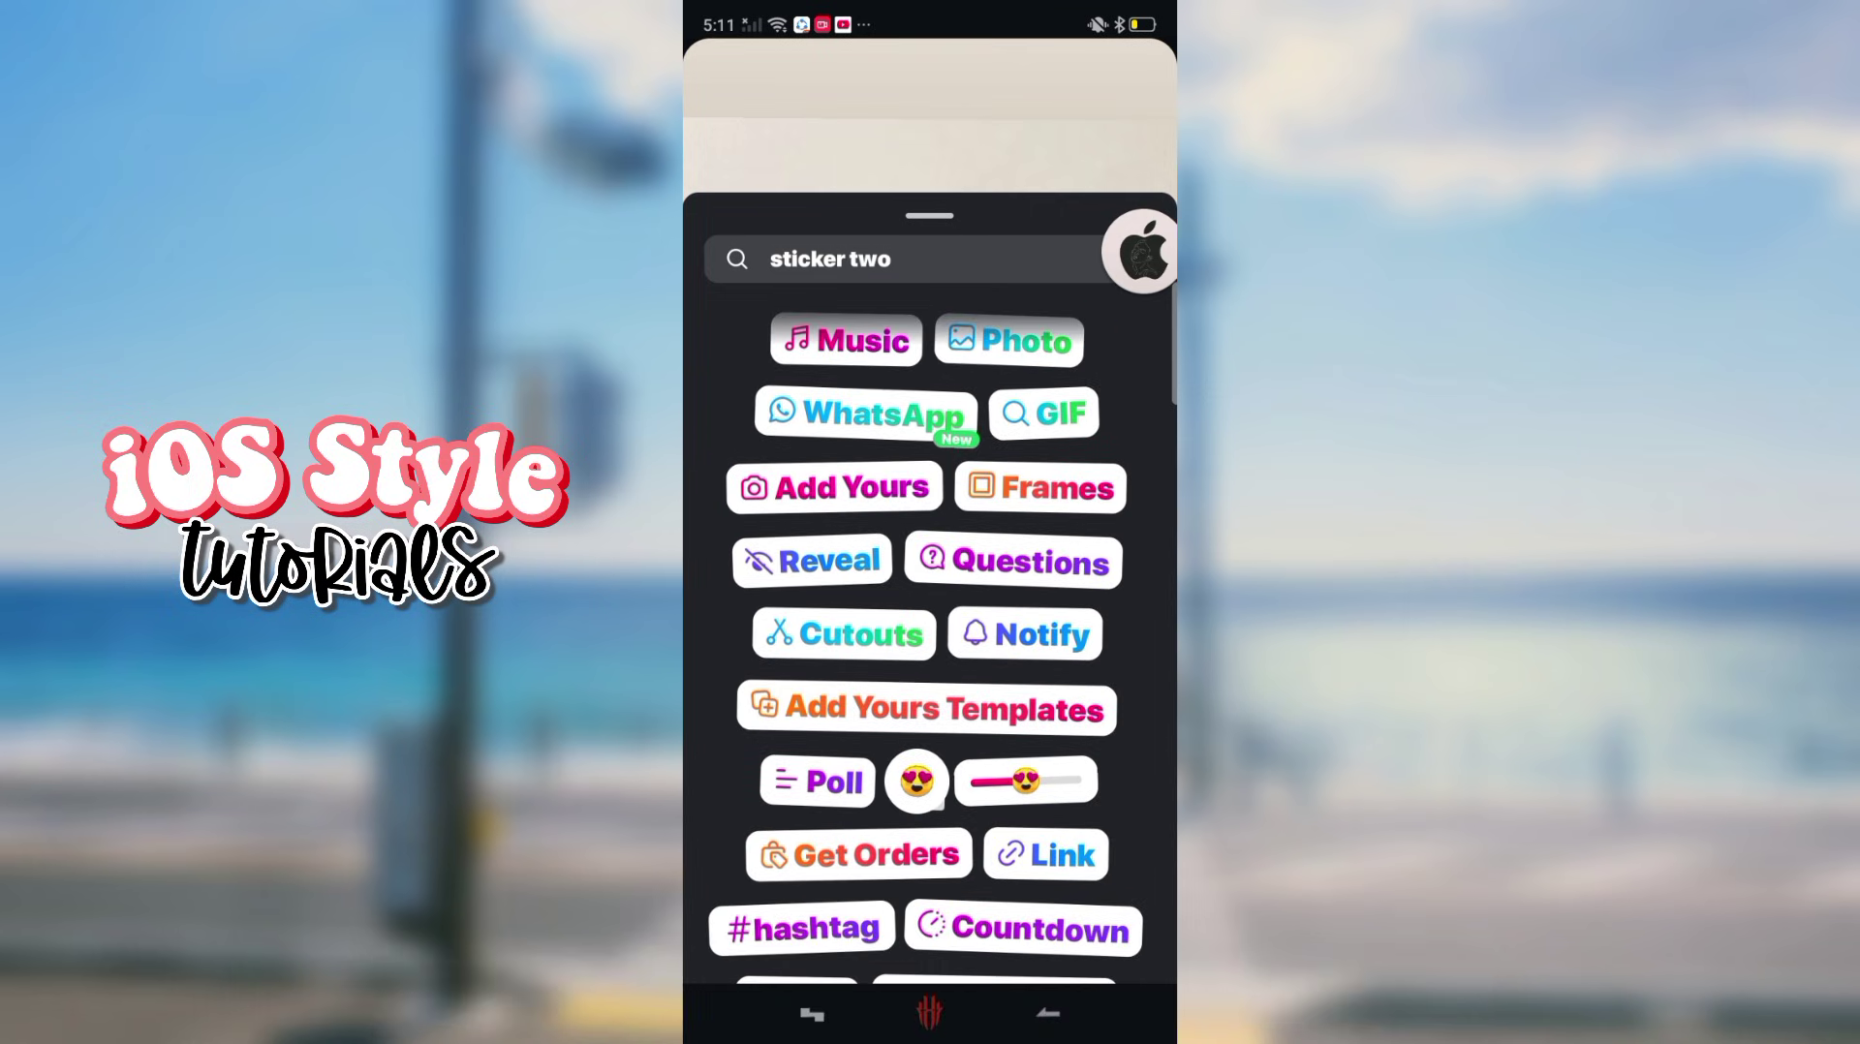
pyautogui.click(845, 340)
pyautogui.click(1044, 530)
pyautogui.click(1124, 916)
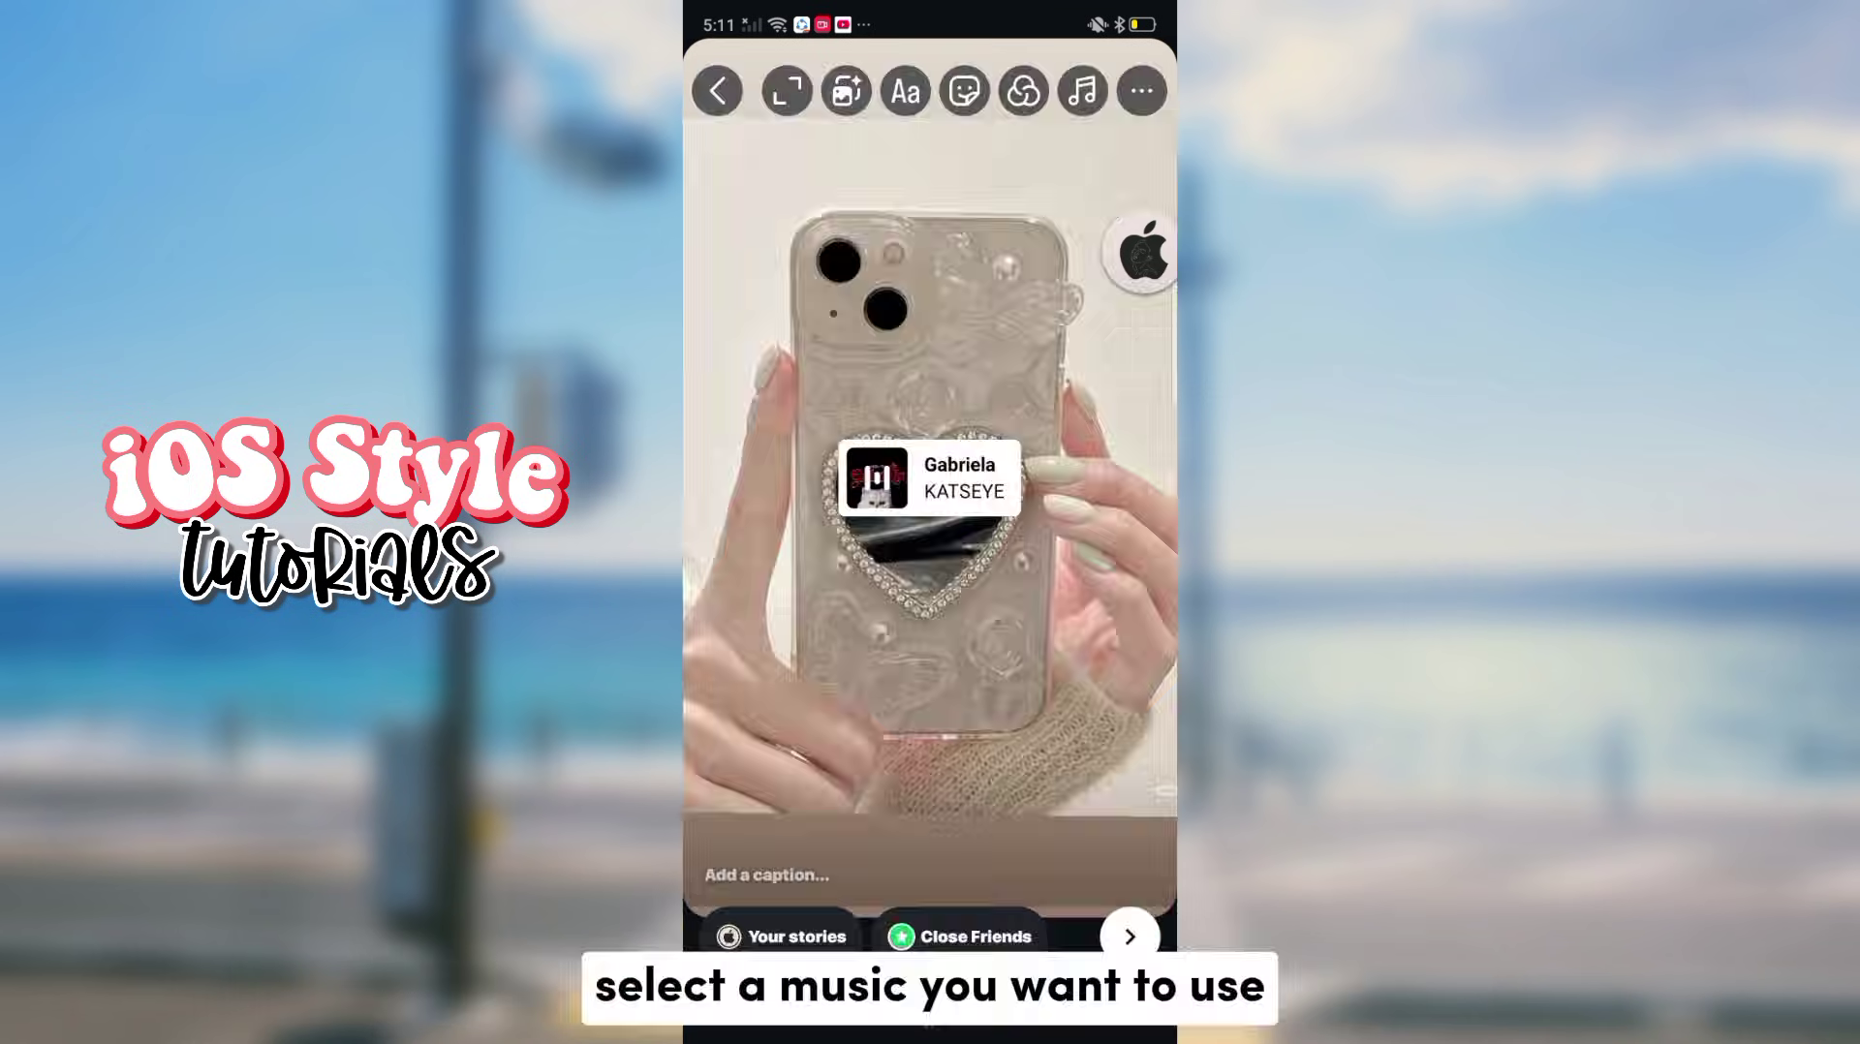
# Switch the sticker to black lyrics style at the top, moving the photo down below it.
pyautogui.click(928, 477)
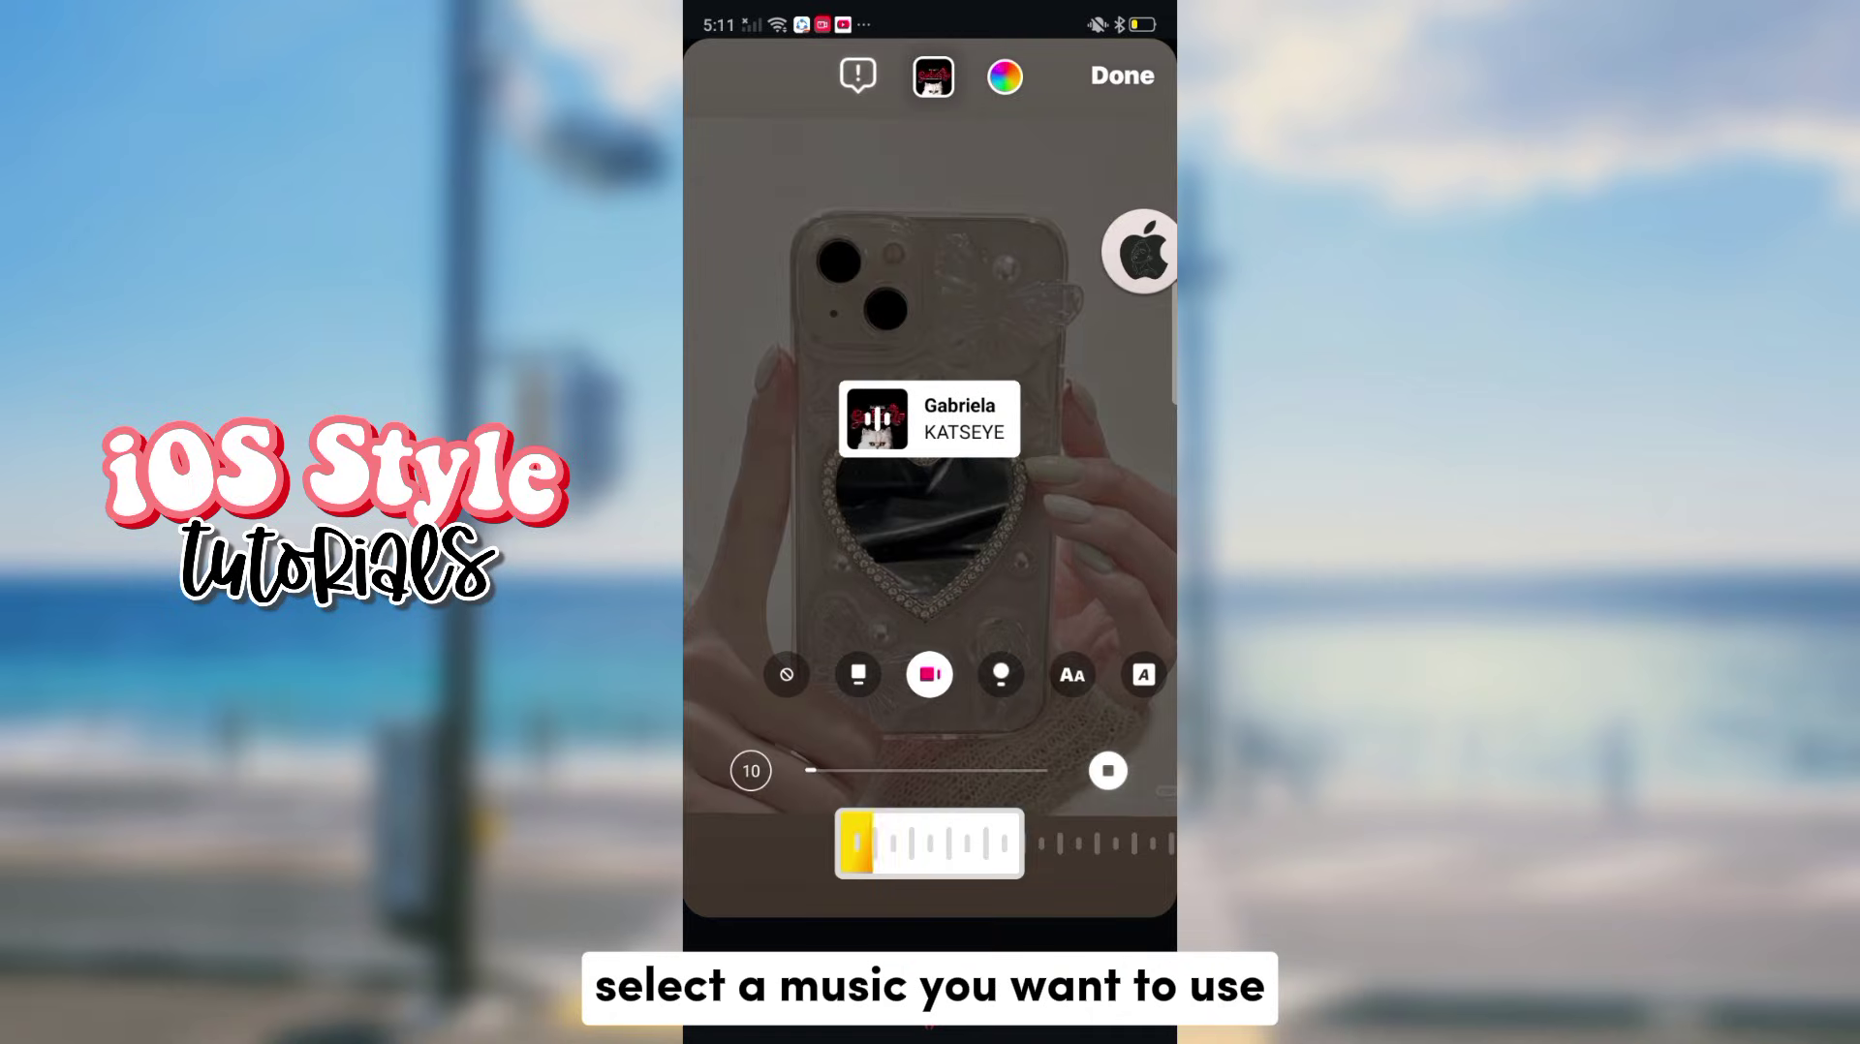
pyautogui.click(1001, 675)
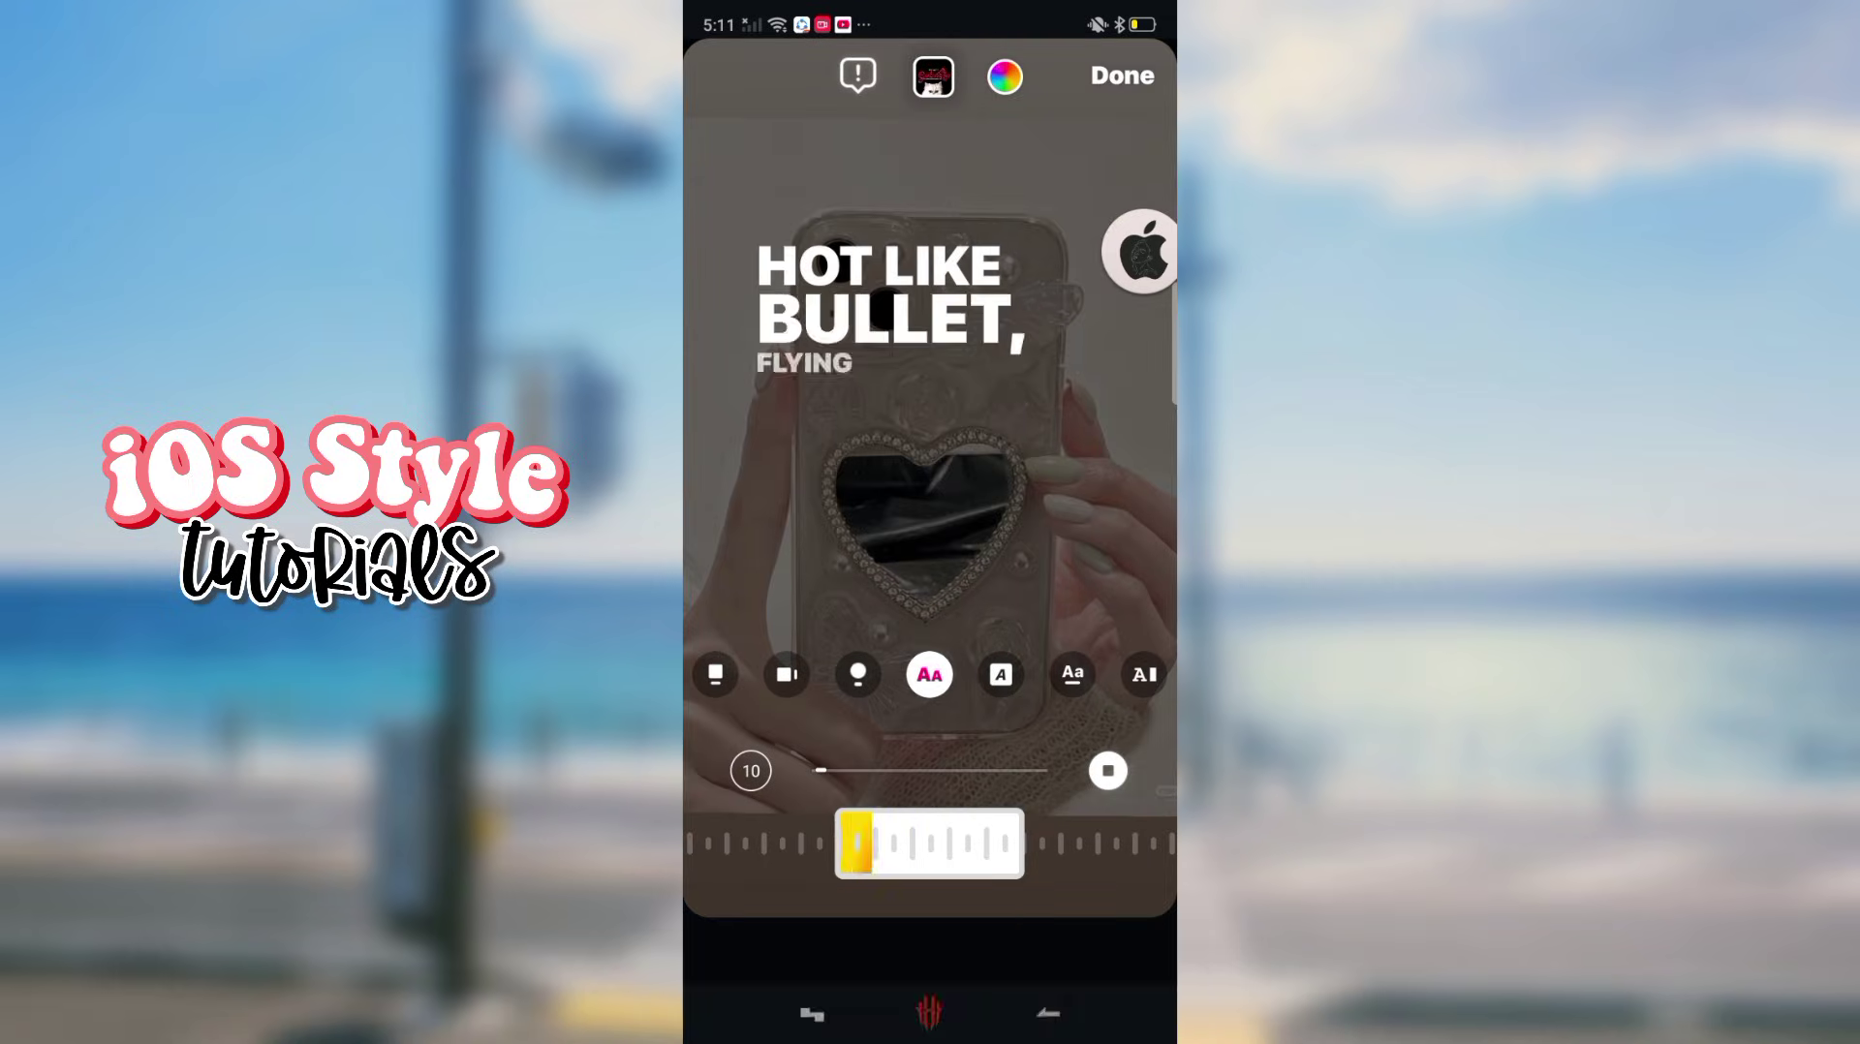
pyautogui.click(1117, 82)
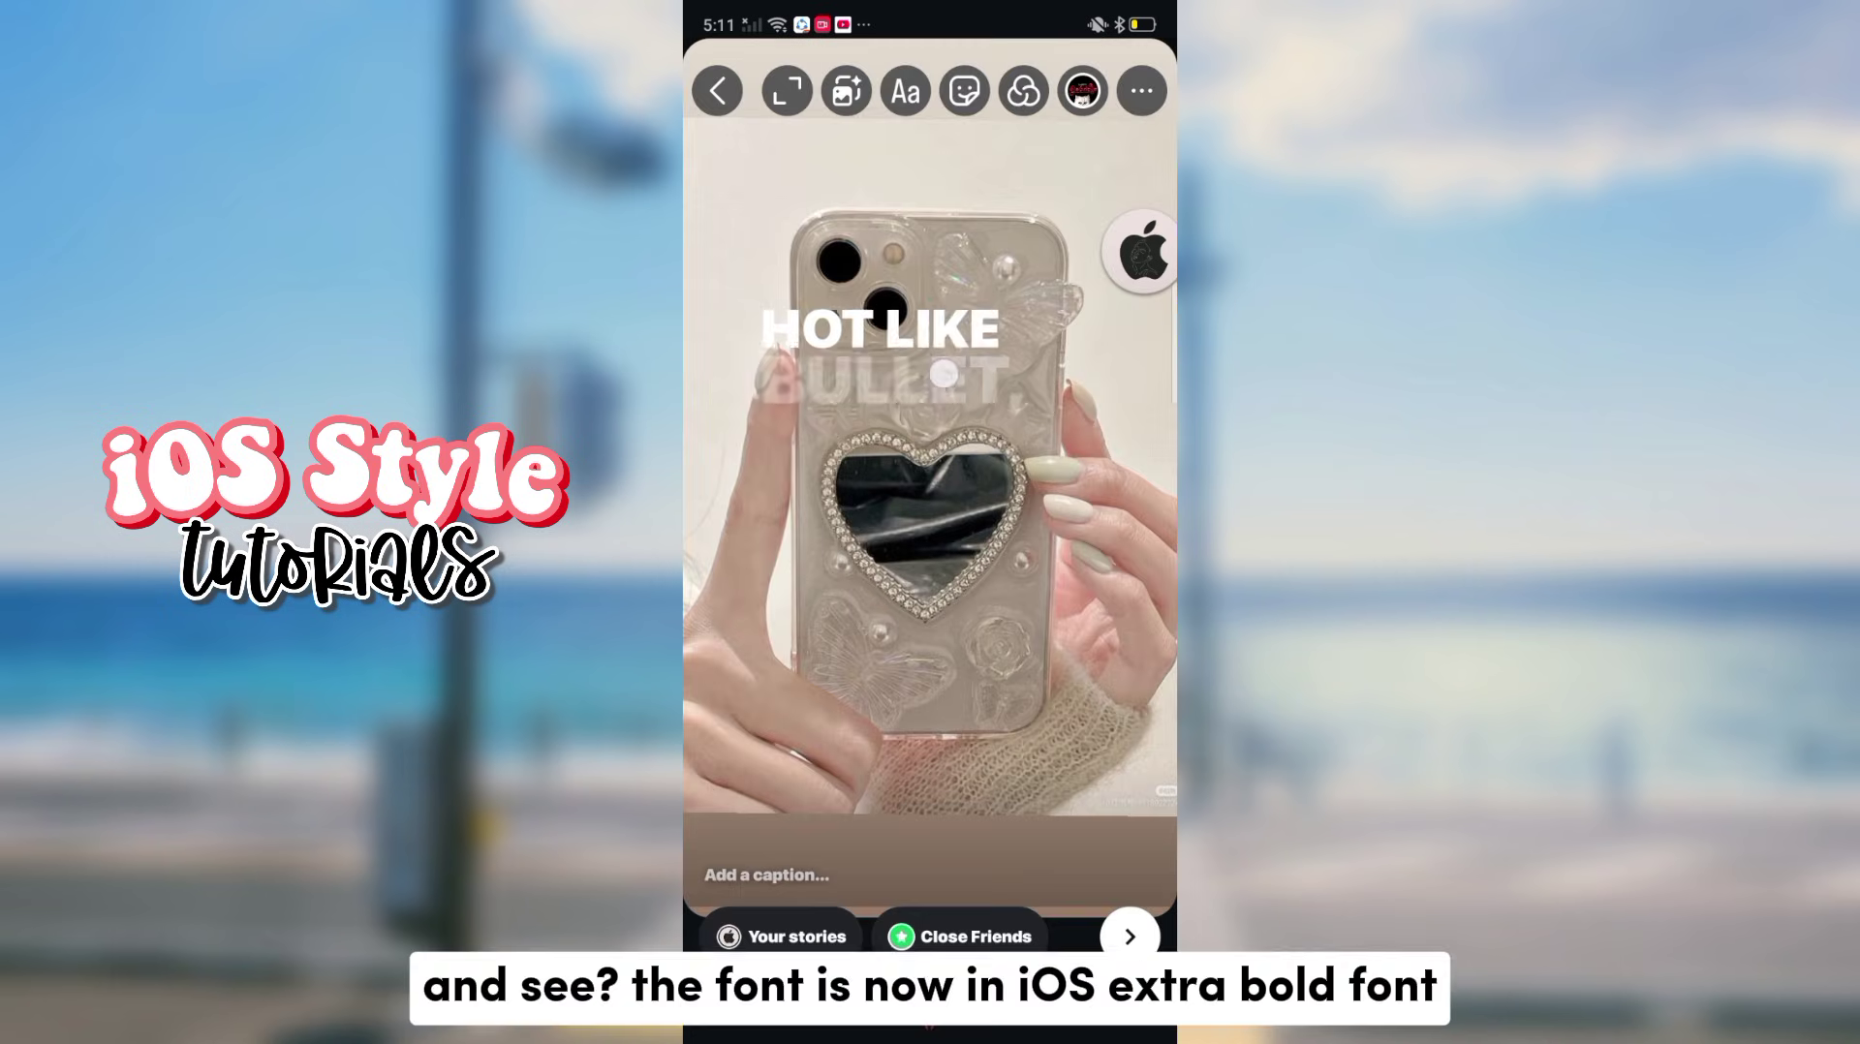
pyautogui.moveTo(789, 663); pyautogui.dragTo(727, 651)
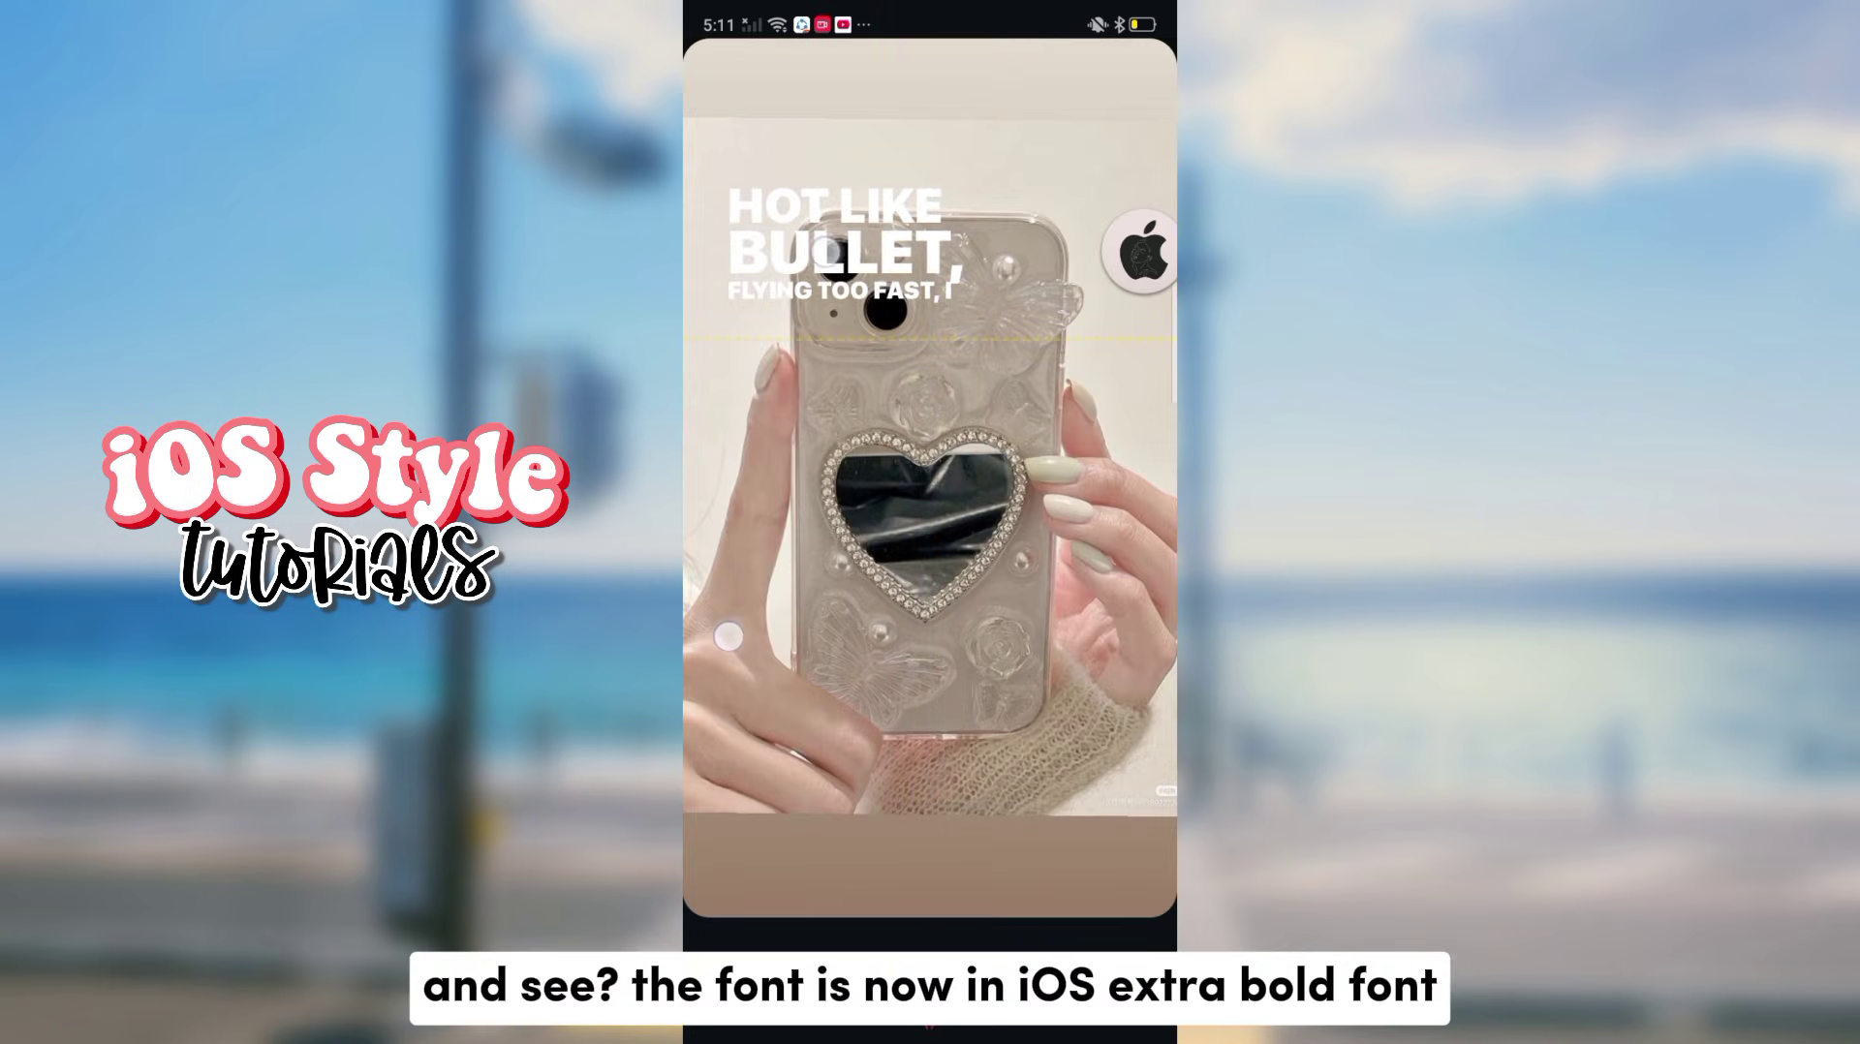
pyautogui.moveTo(1143, 252); pyautogui.dragTo(993, 199)
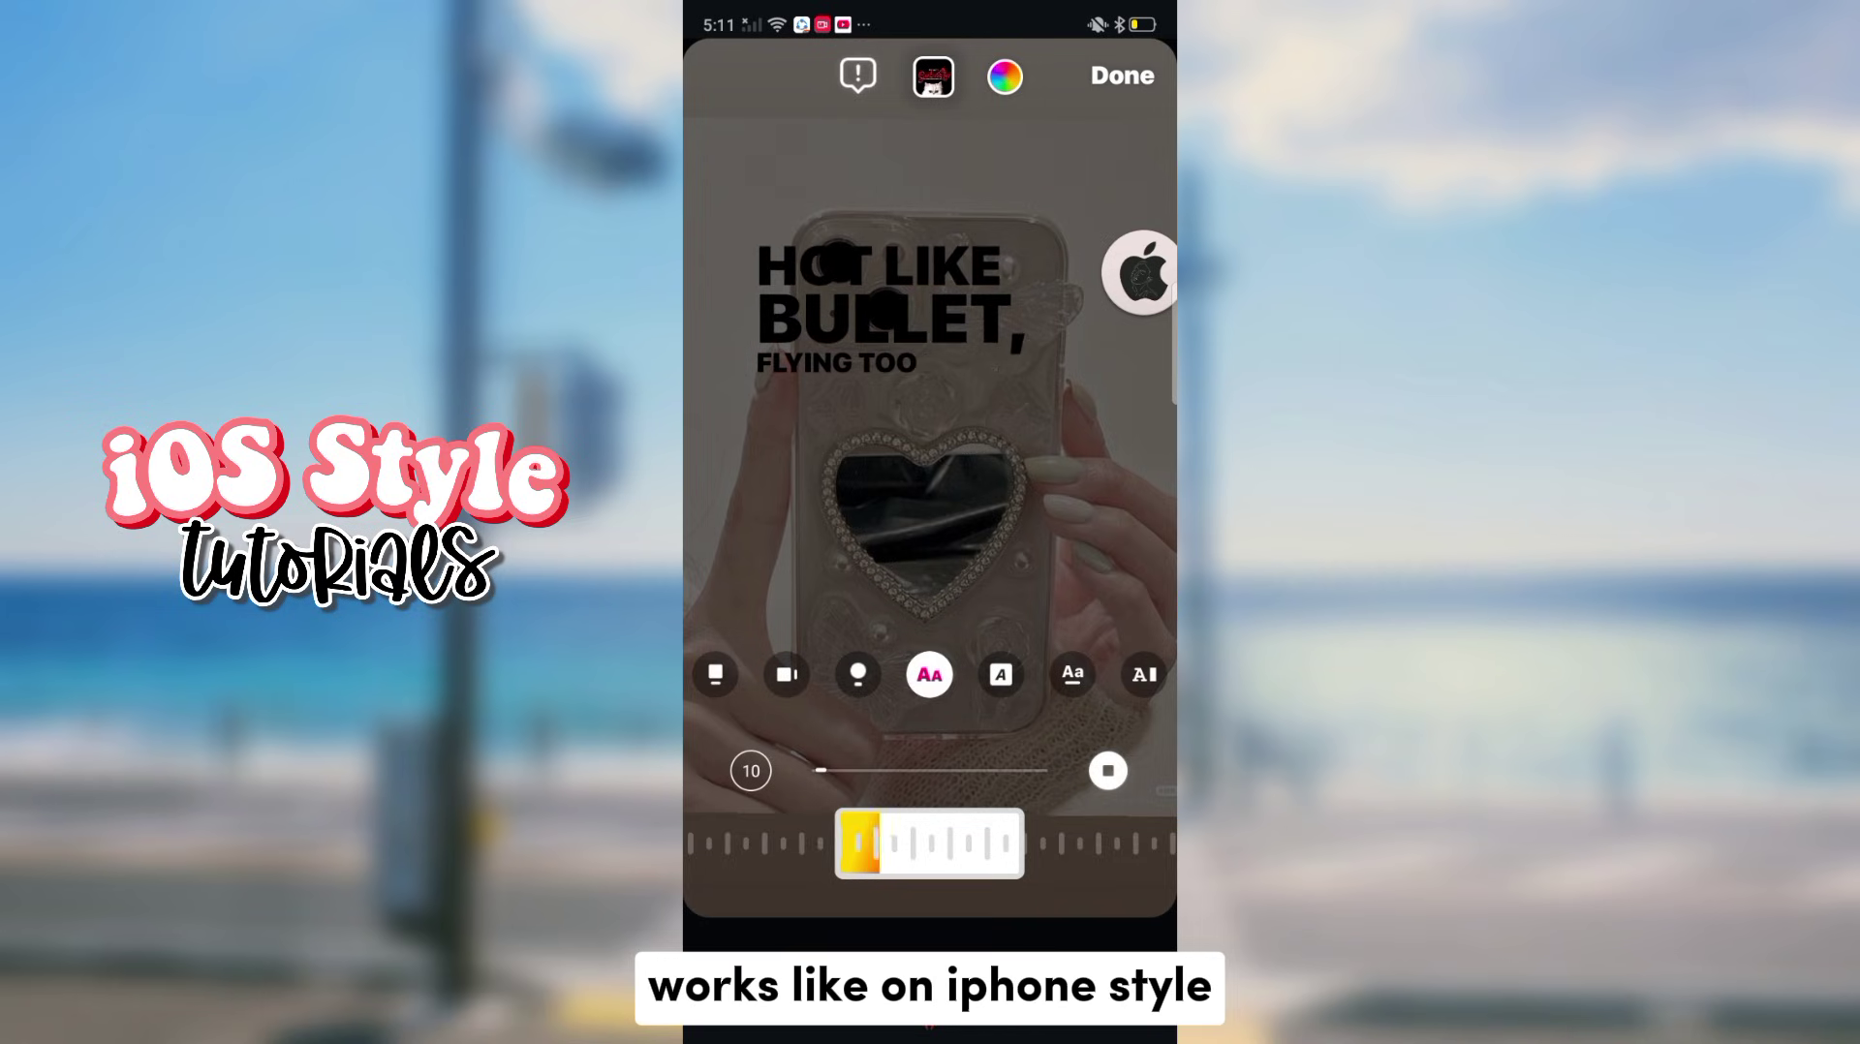
pyautogui.click(1121, 76)
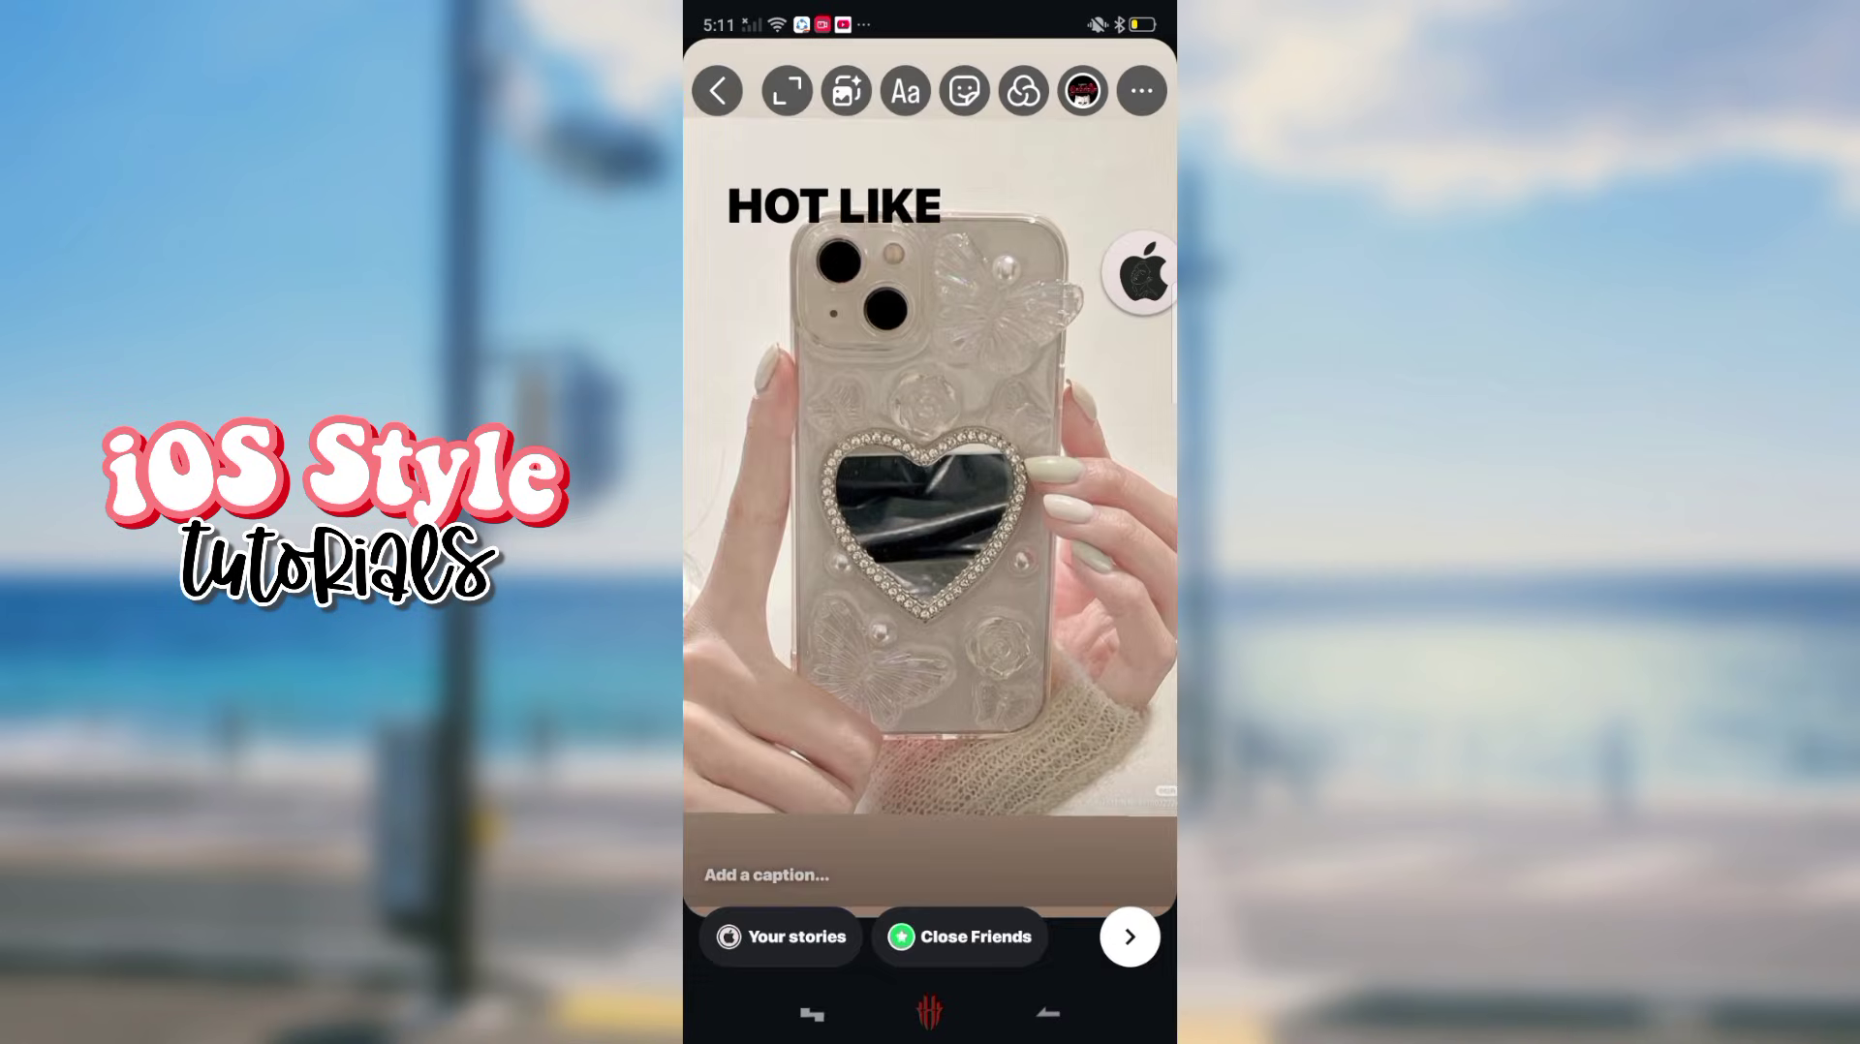
pyautogui.moveTo(930, 485); pyautogui.dragTo(930, 572)
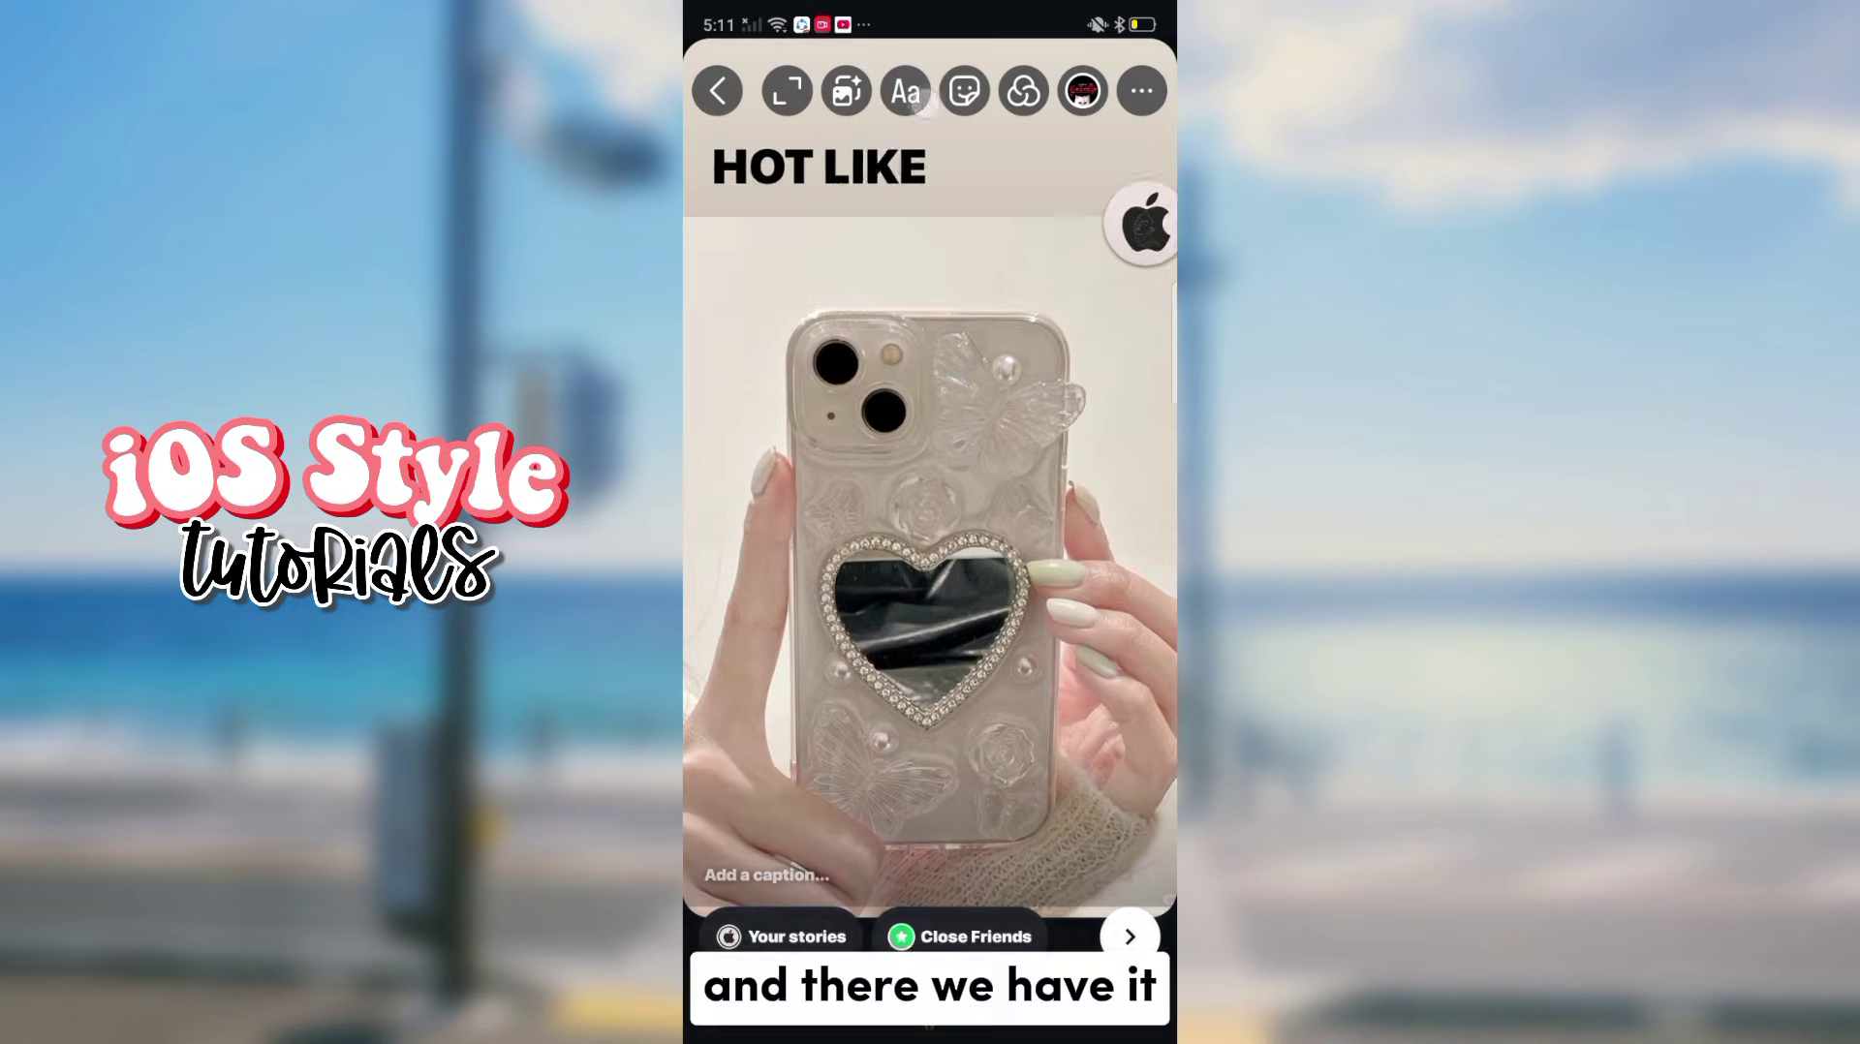
# Add a placeholder 'Gahaha' text and hide it near the top left.
pyautogui.click(905, 91)
pyautogui.write('Gahaha')
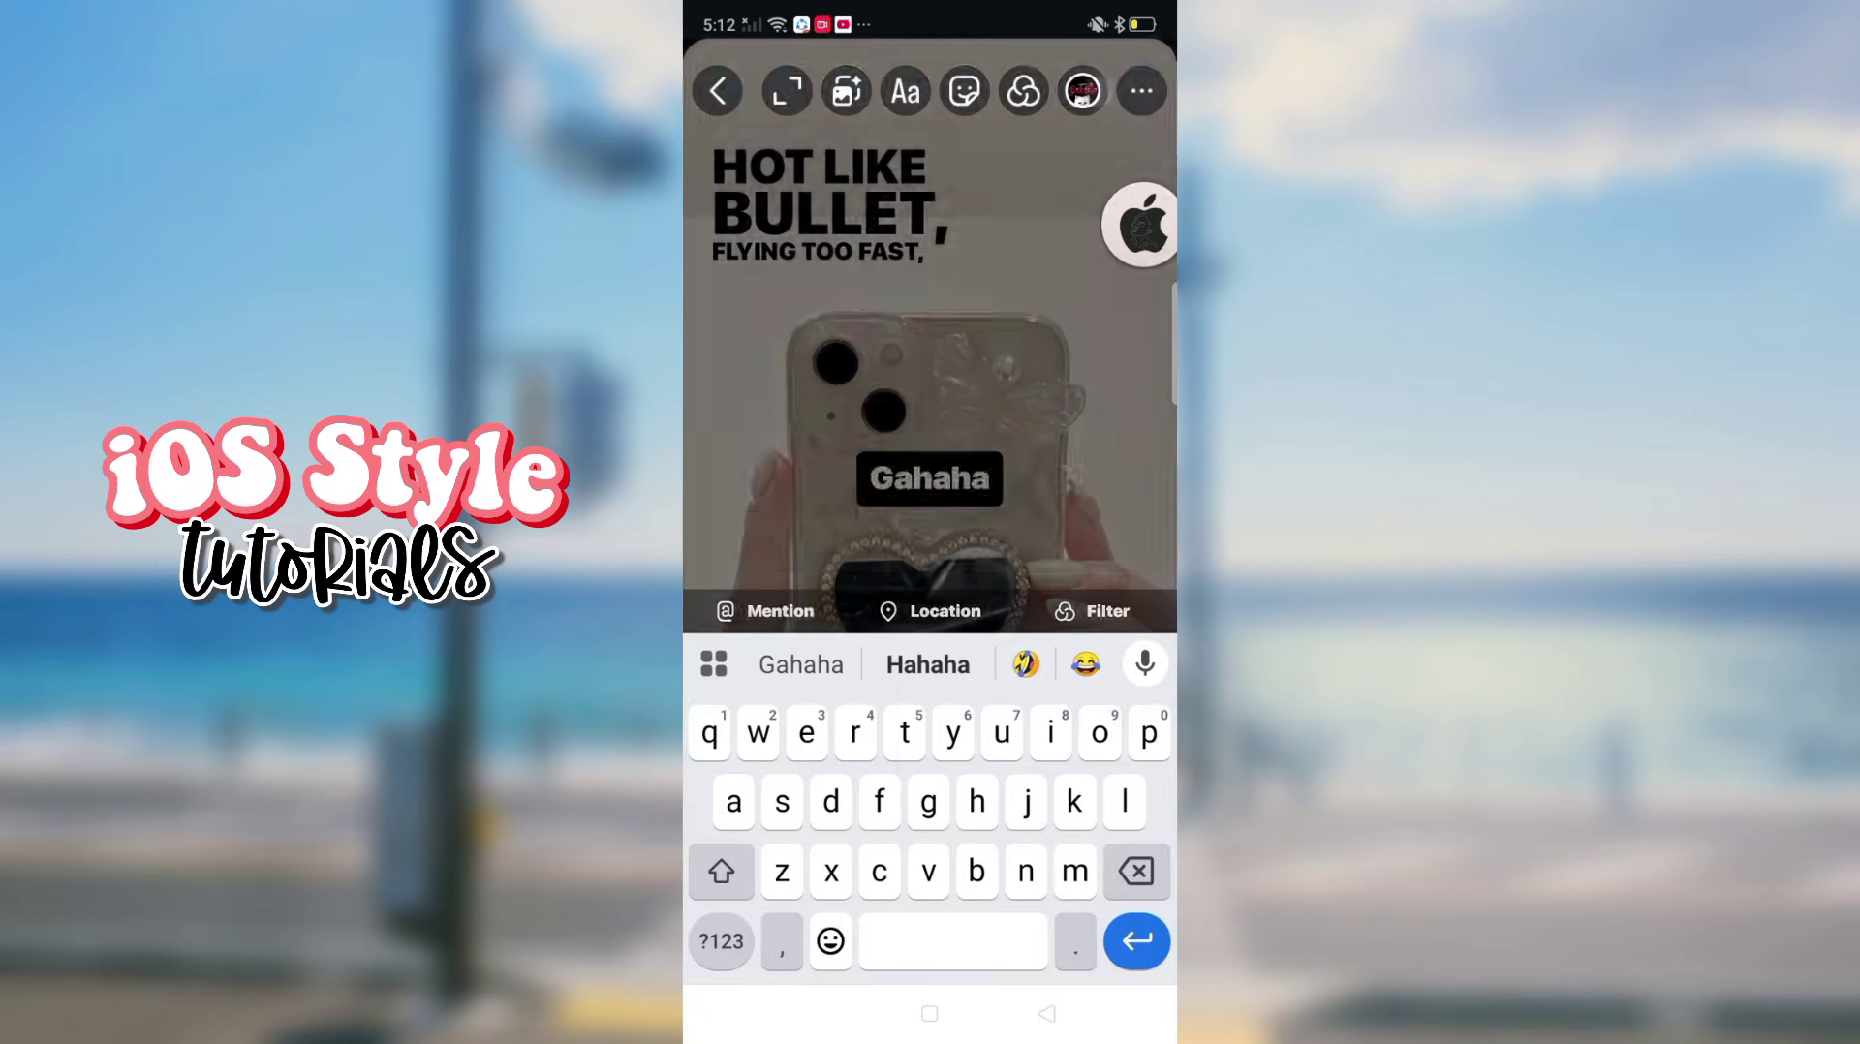
pyautogui.moveTo(931, 477)
pyautogui.mouseDown()
pyautogui.moveTo(996, 353)
pyautogui.moveTo(863, 341)
pyautogui.moveTo(728, 401)
pyautogui.mouseUp()
# Add a small, right-aligned, background-free 'IOS Style Music Font?!!?' caption at lower right, then post.
pyautogui.click(905, 91)
pyautogui.write('IOS S')
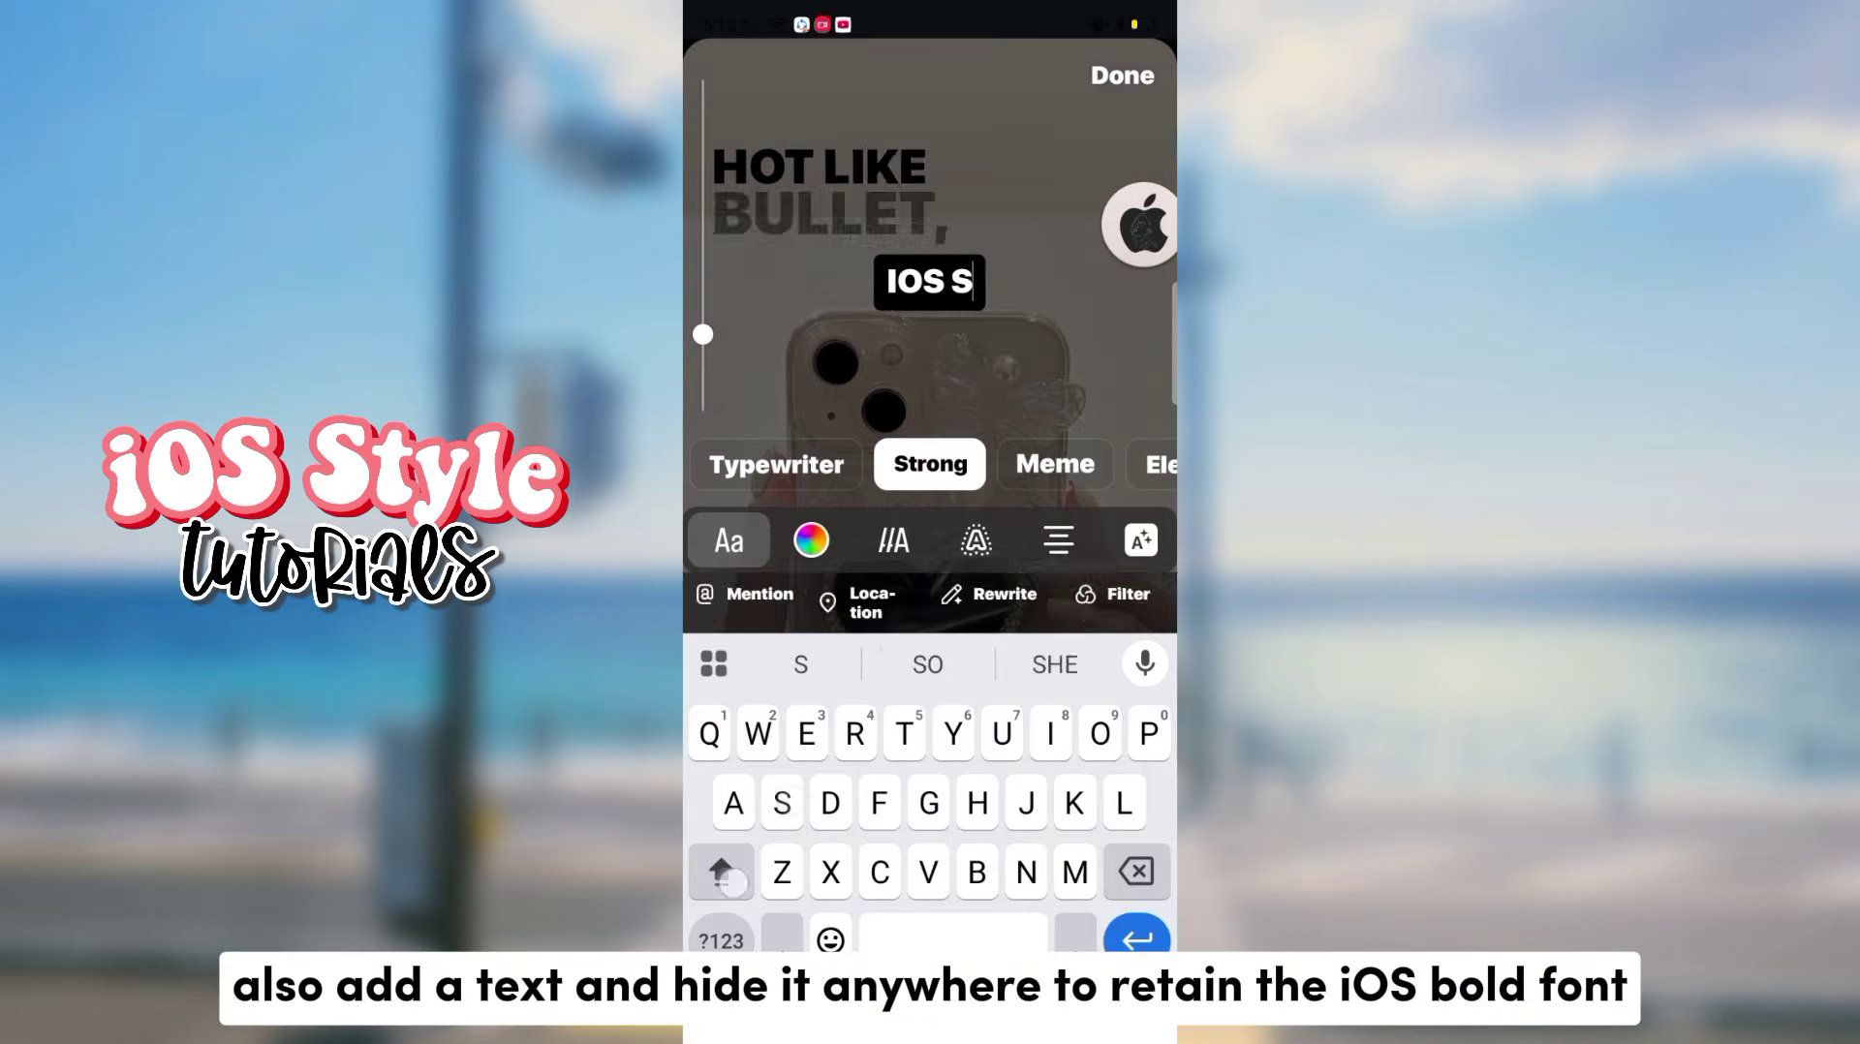
pyautogui.write('tyle Music Font?!!')
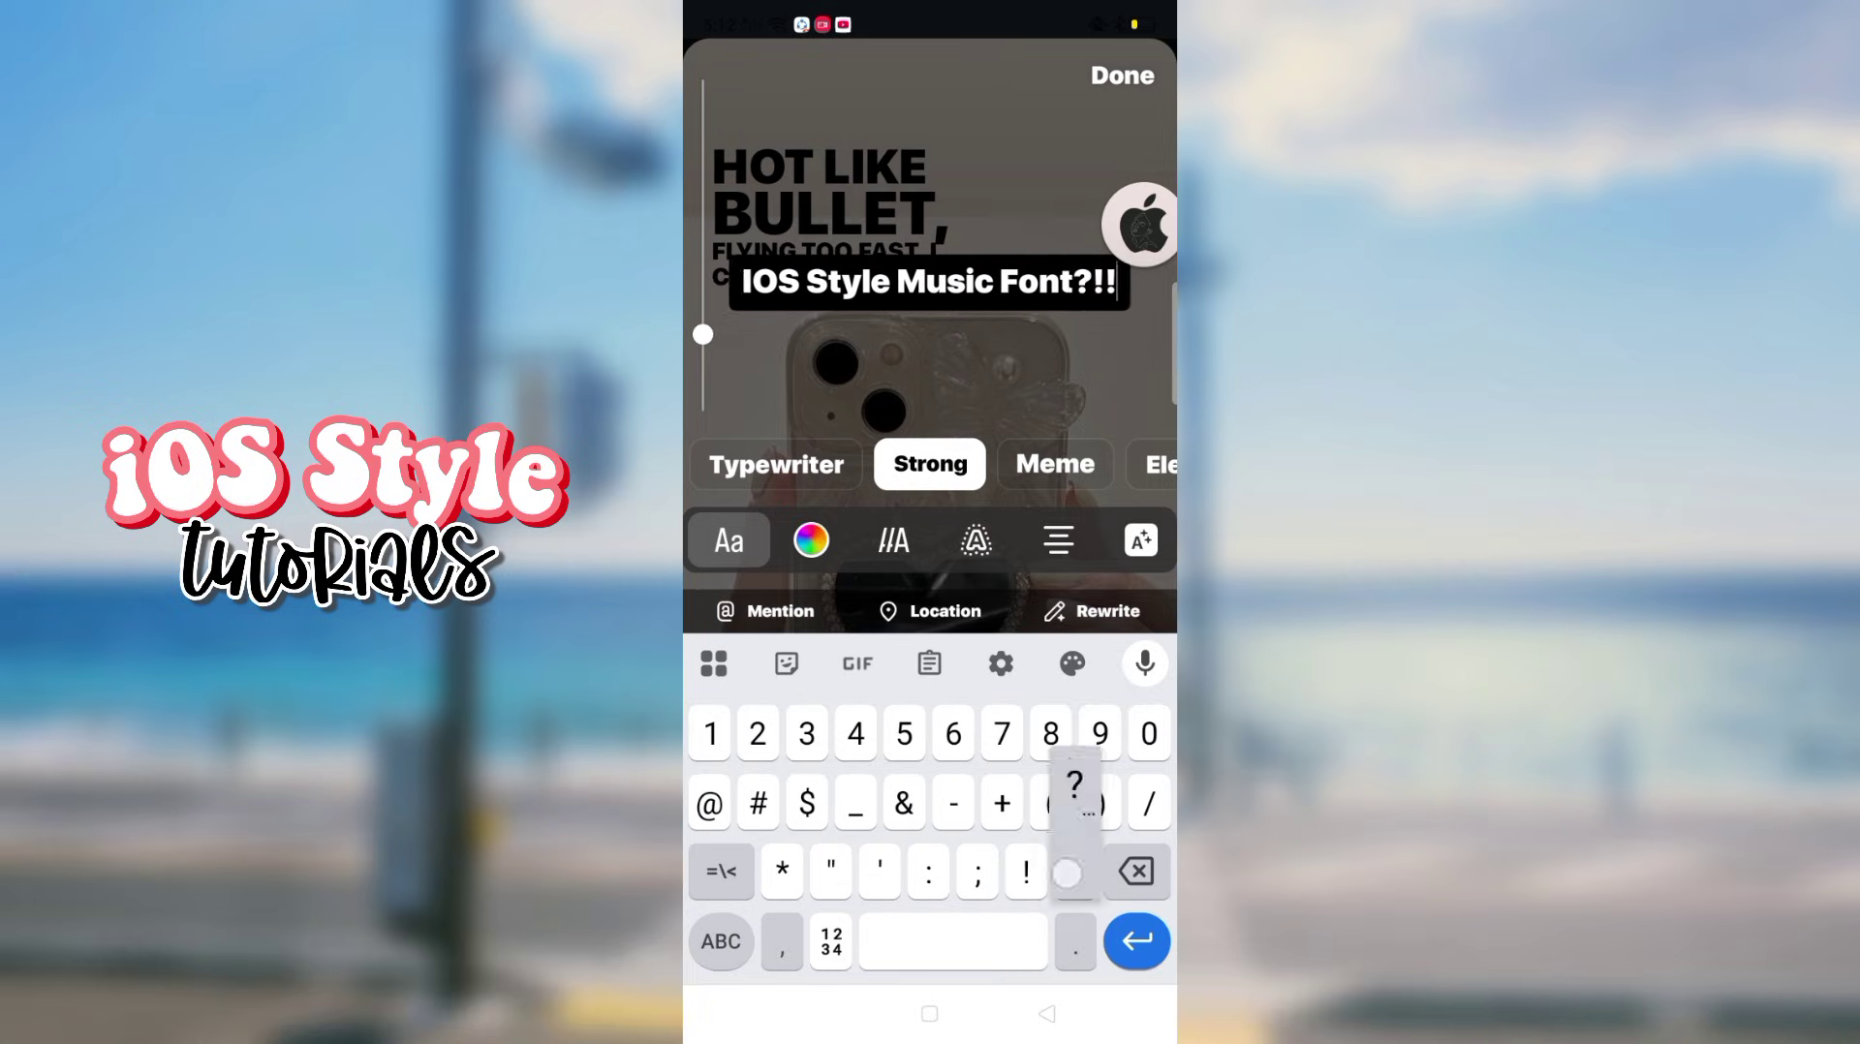
pyautogui.write('?')
pyautogui.moveTo(717, 306); pyautogui.dragTo(703, 347)
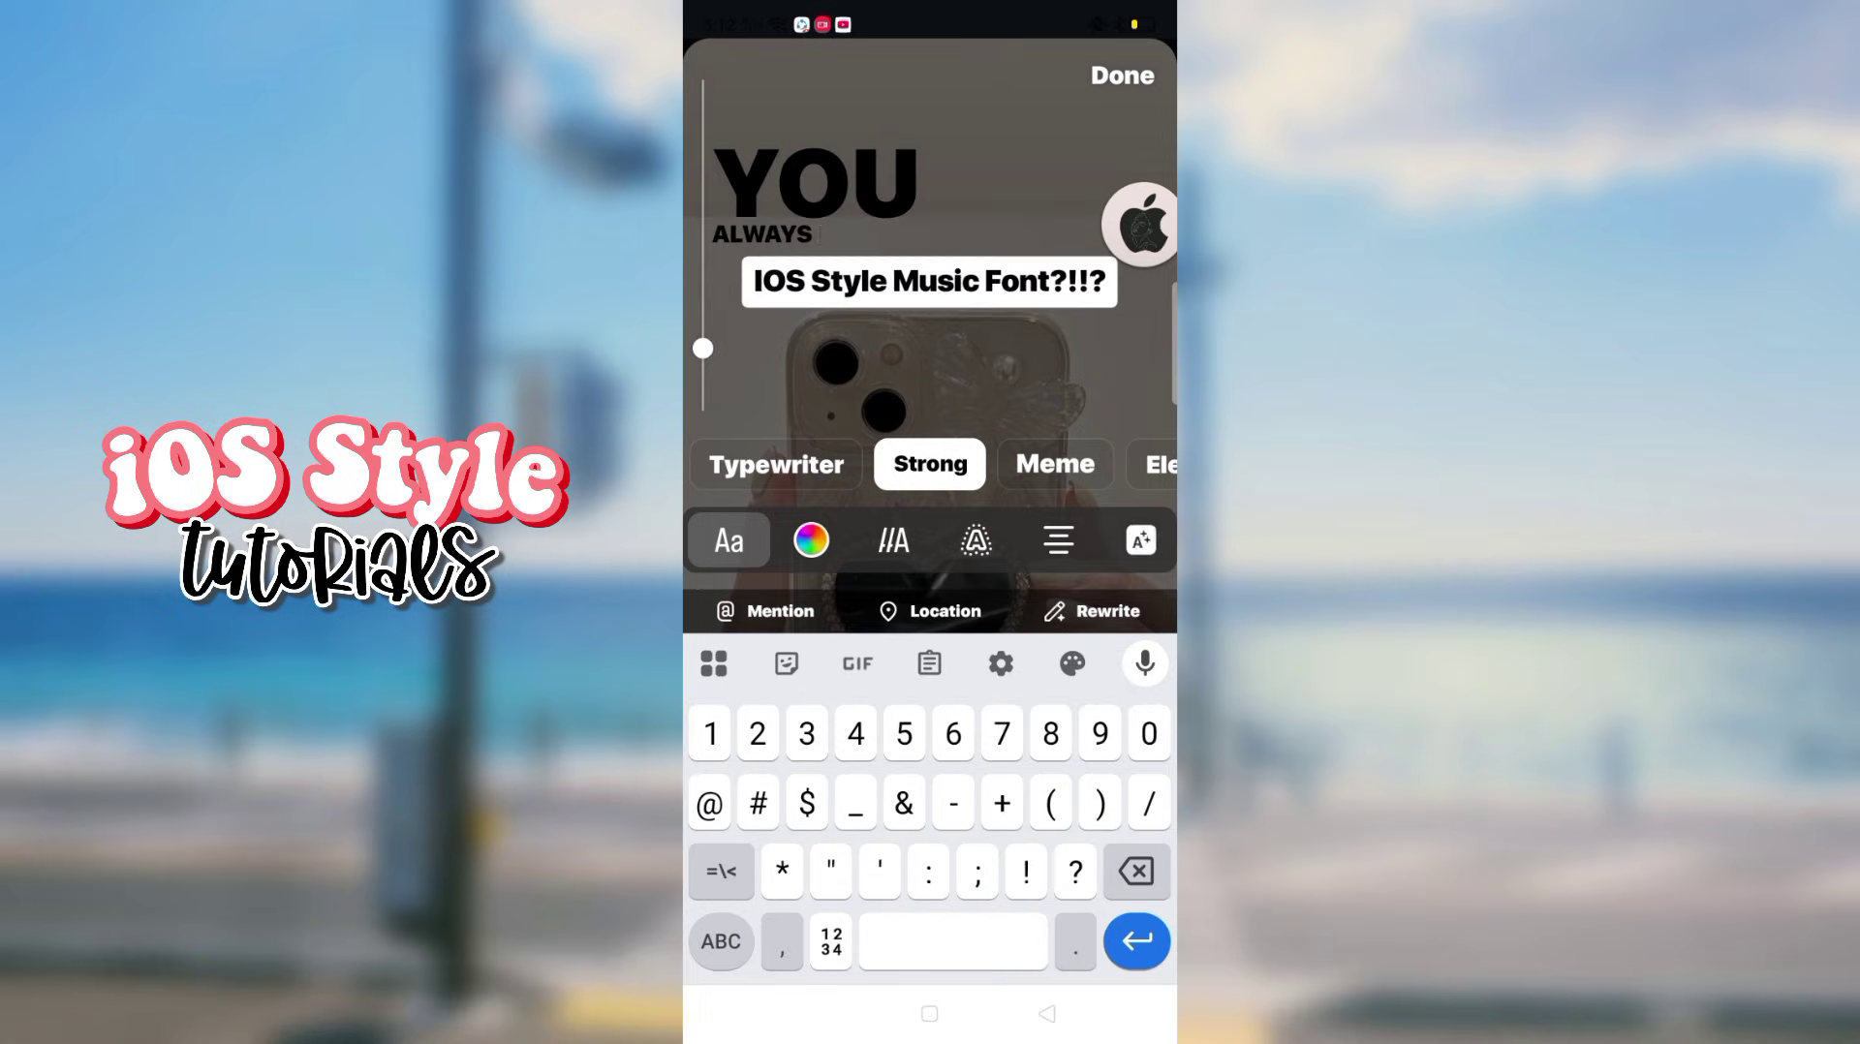
pyautogui.click(1141, 540)
pyautogui.click(721, 941)
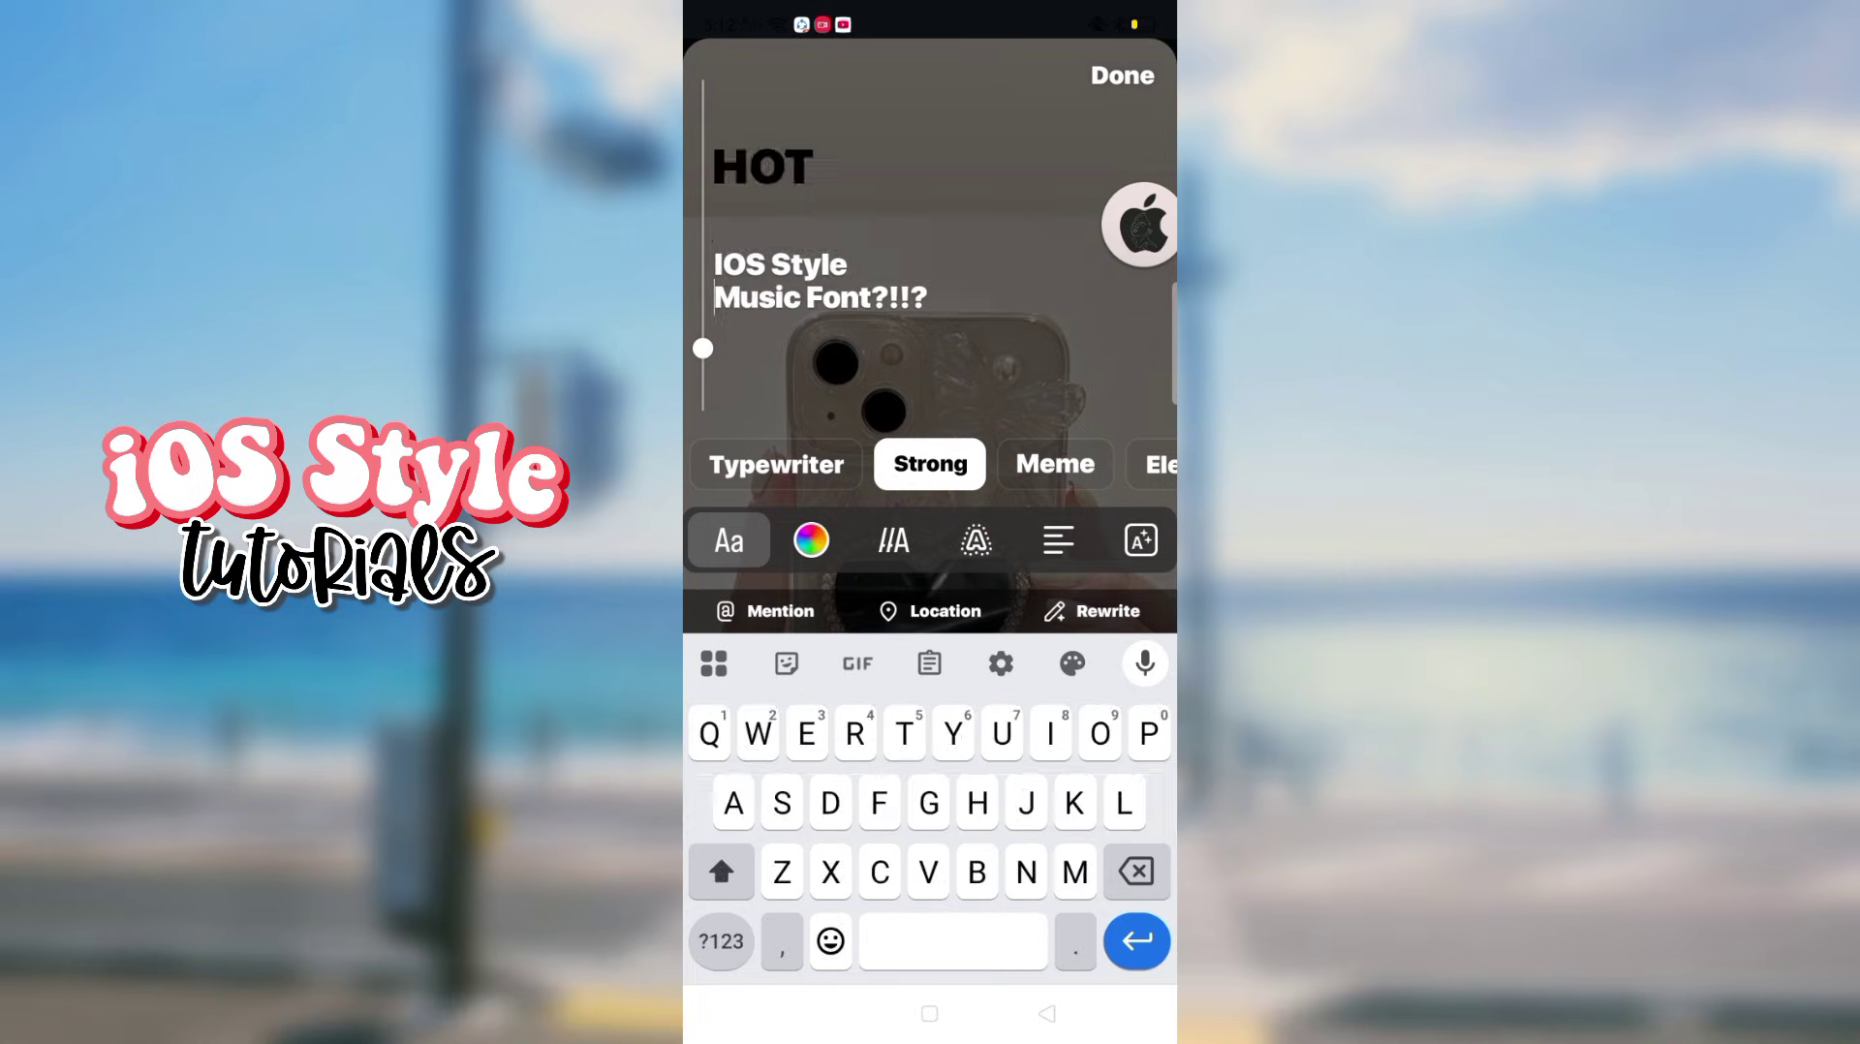
pyautogui.click(1058, 540)
pyautogui.click(1121, 75)
pyautogui.moveTo(1017, 519)
pyautogui.mouseDown()
pyautogui.moveTo(1038, 565)
pyautogui.moveTo(1093, 485)
pyautogui.mouseUp()
pyautogui.click(839, 928)
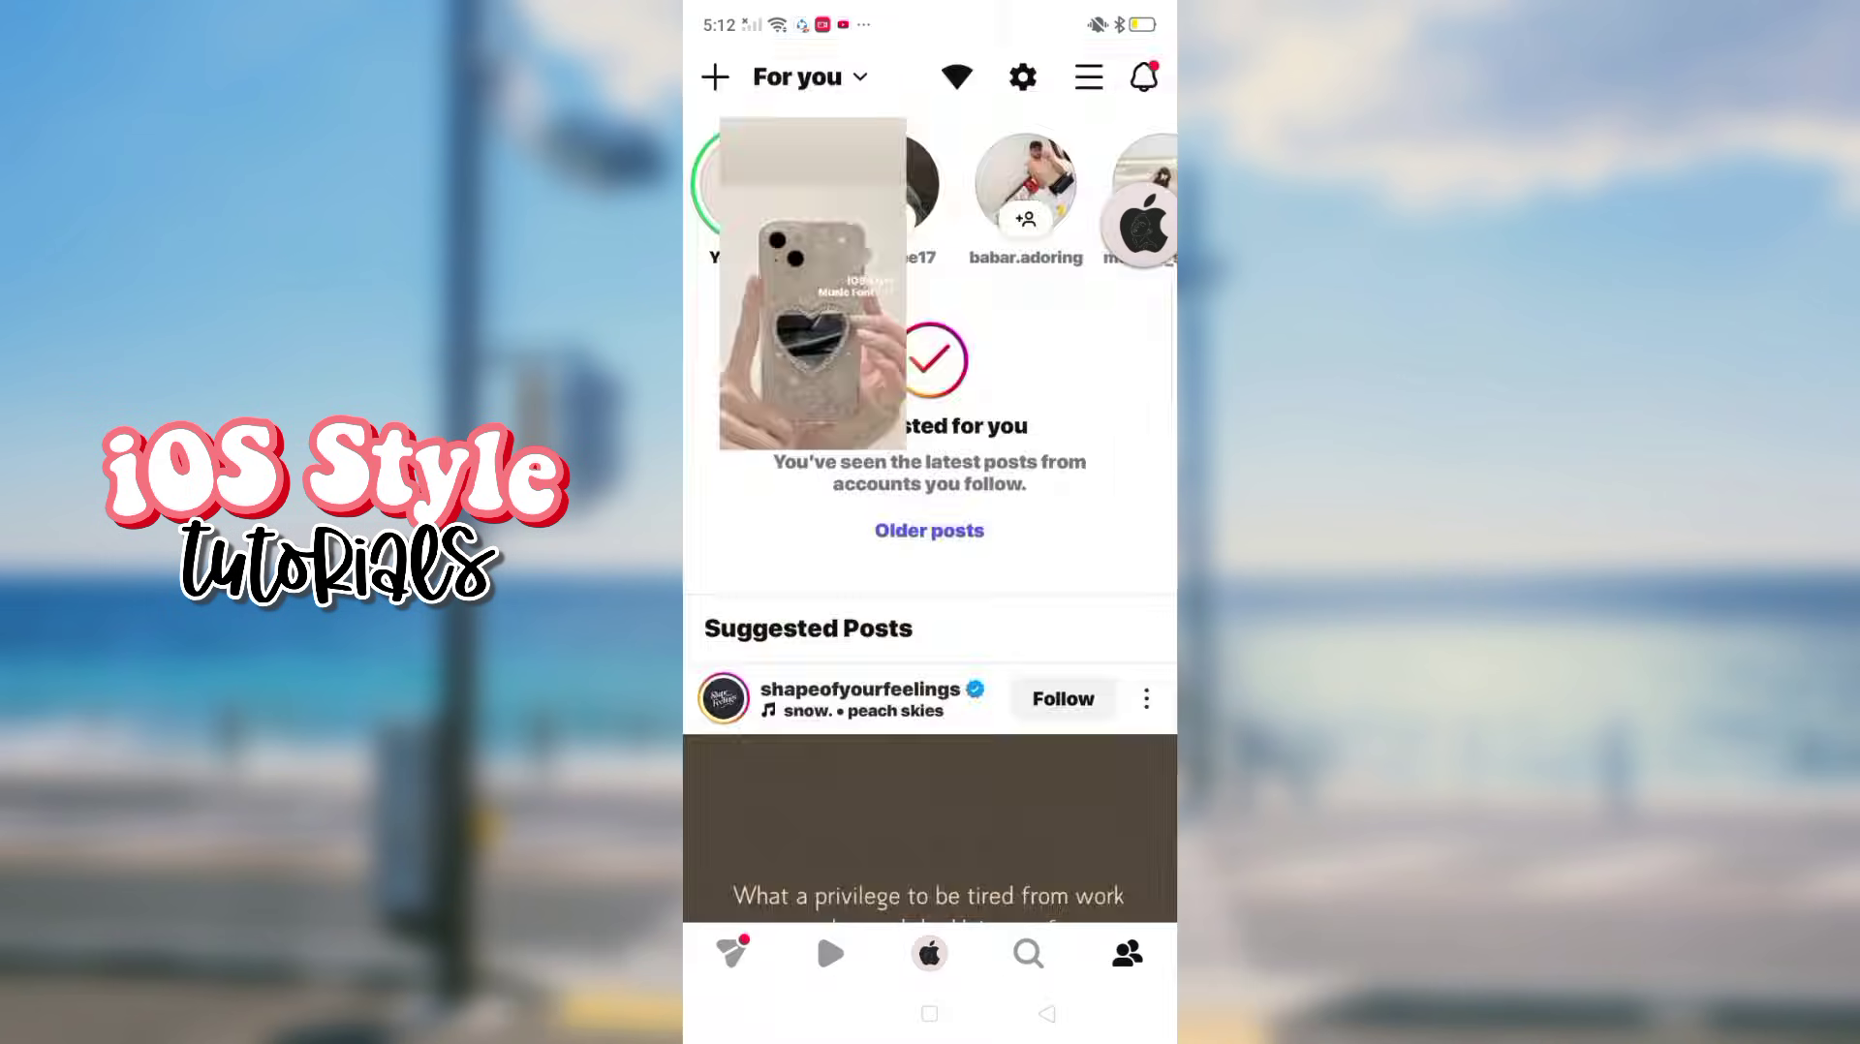
# Play your stories, pausing on the reshared post, reel, and beach stories, up to the lyrics story.
pyautogui.click(751, 184)
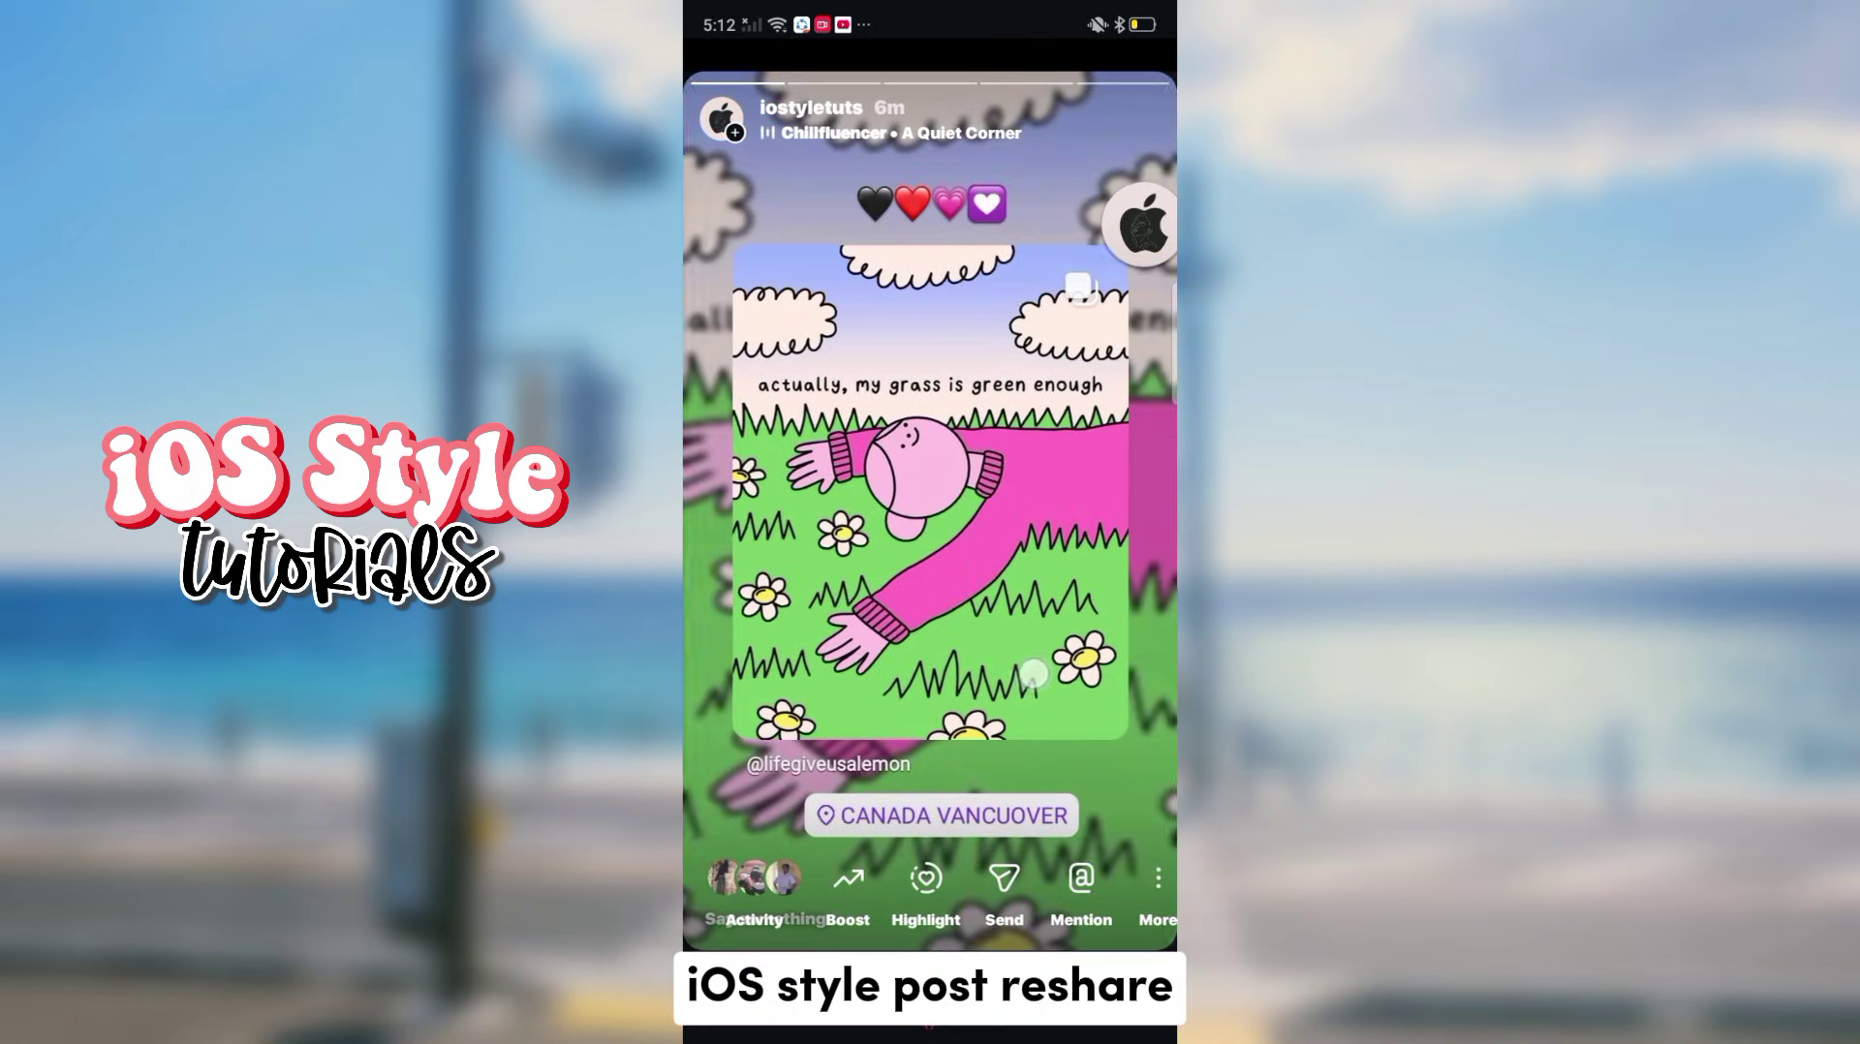
pyautogui.click(1025, 664)
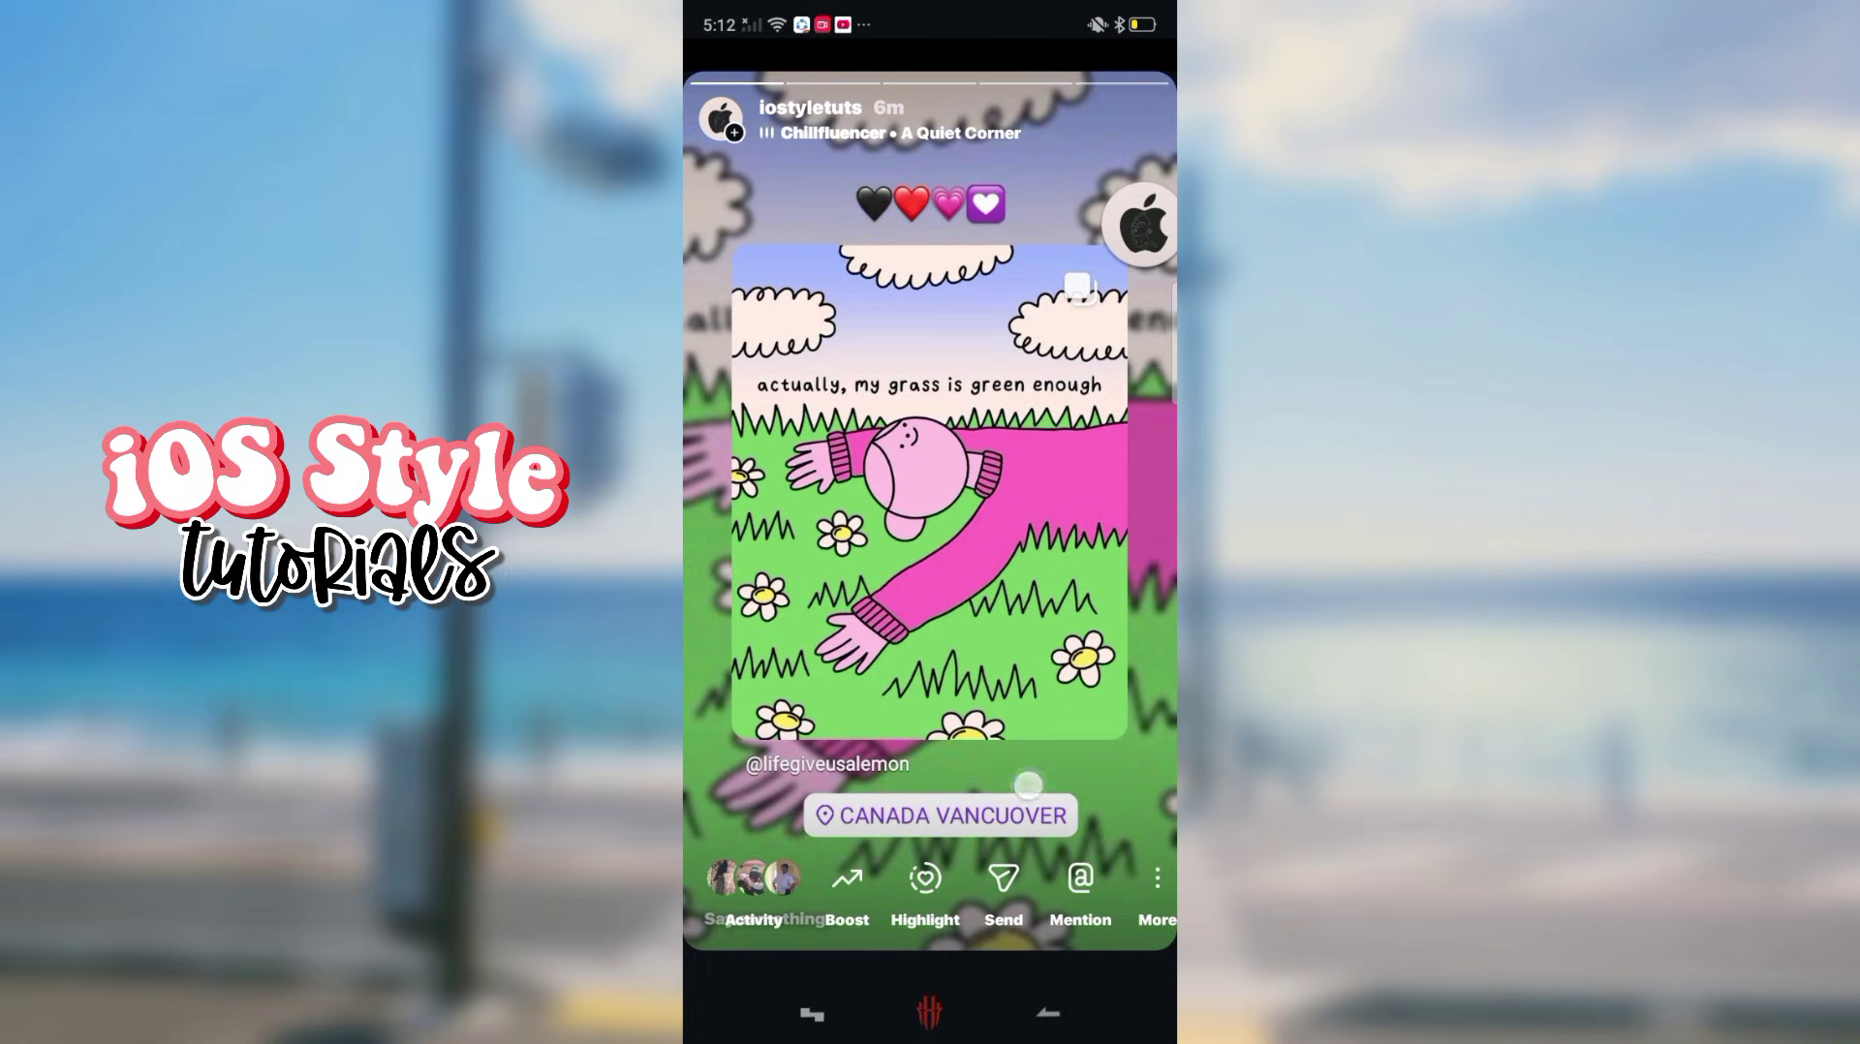
pyautogui.click(1143, 812)
pyautogui.click(929, 912)
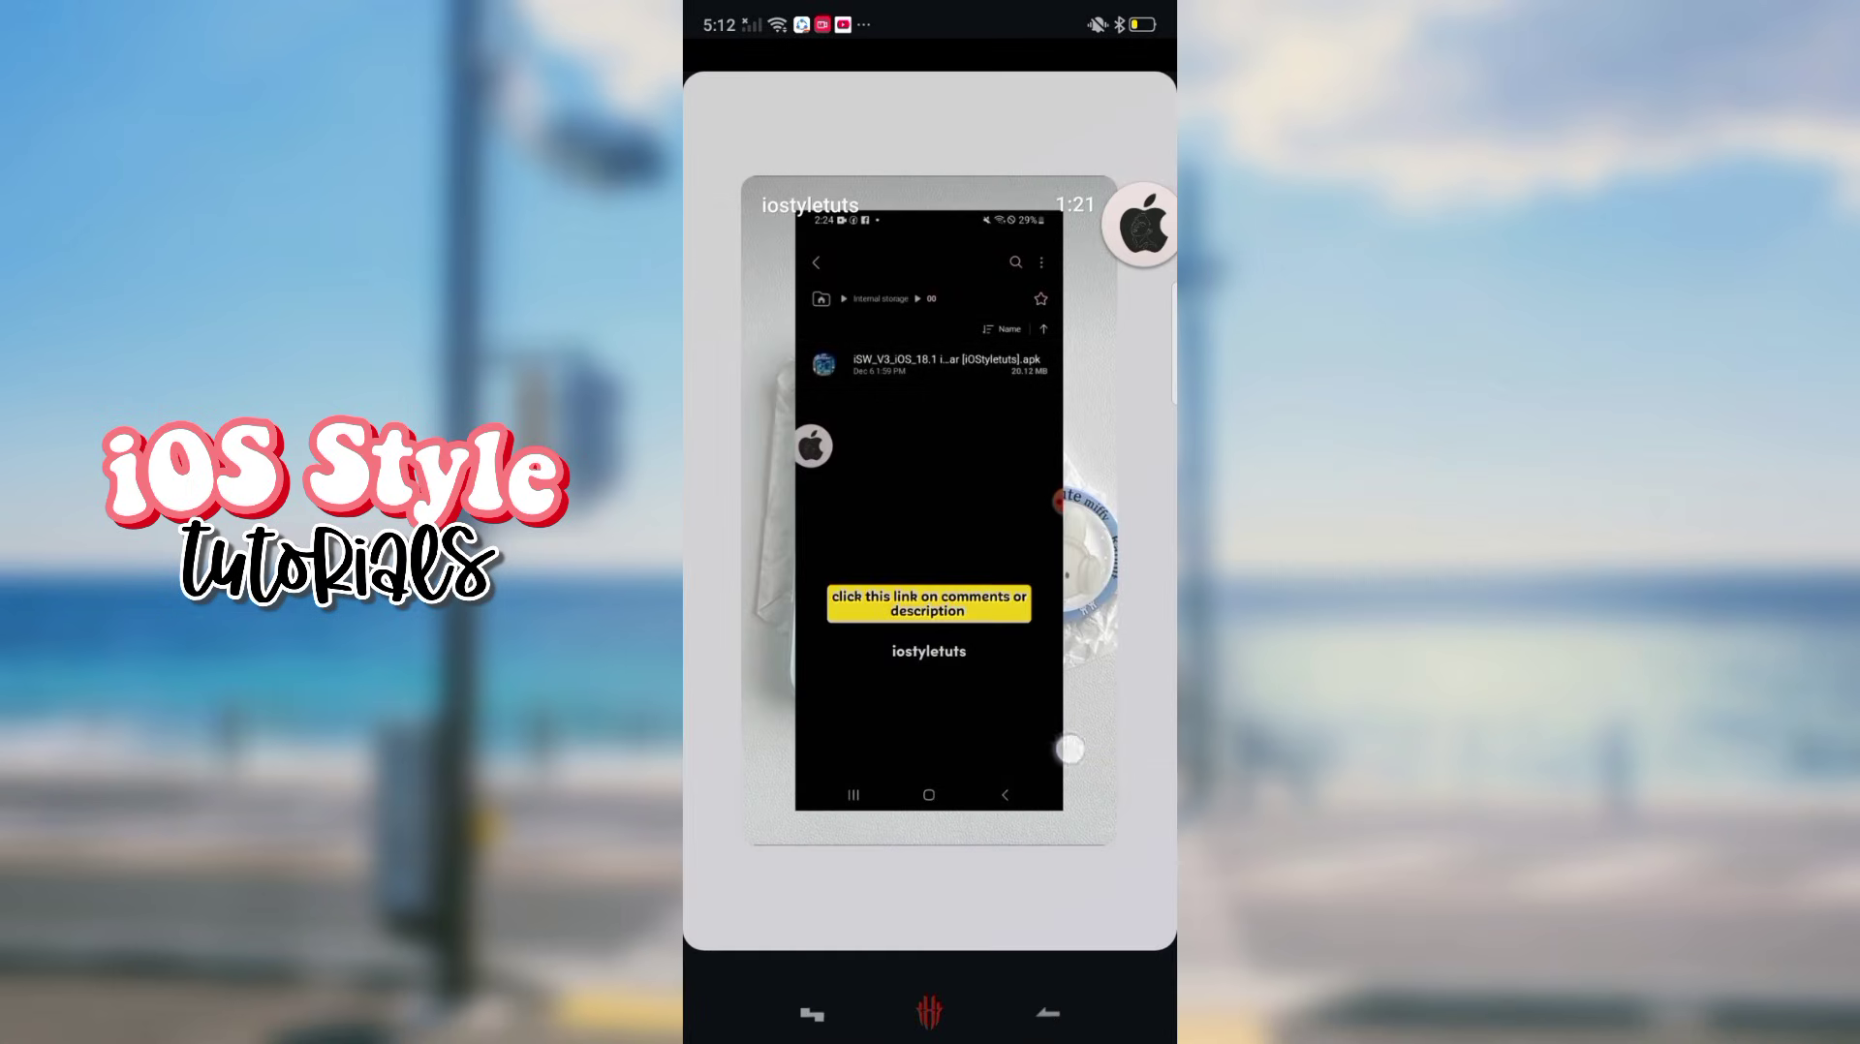
pyautogui.moveTo(1096, 733); pyautogui.dragTo(1011, 791)
pyautogui.click(1044, 764)
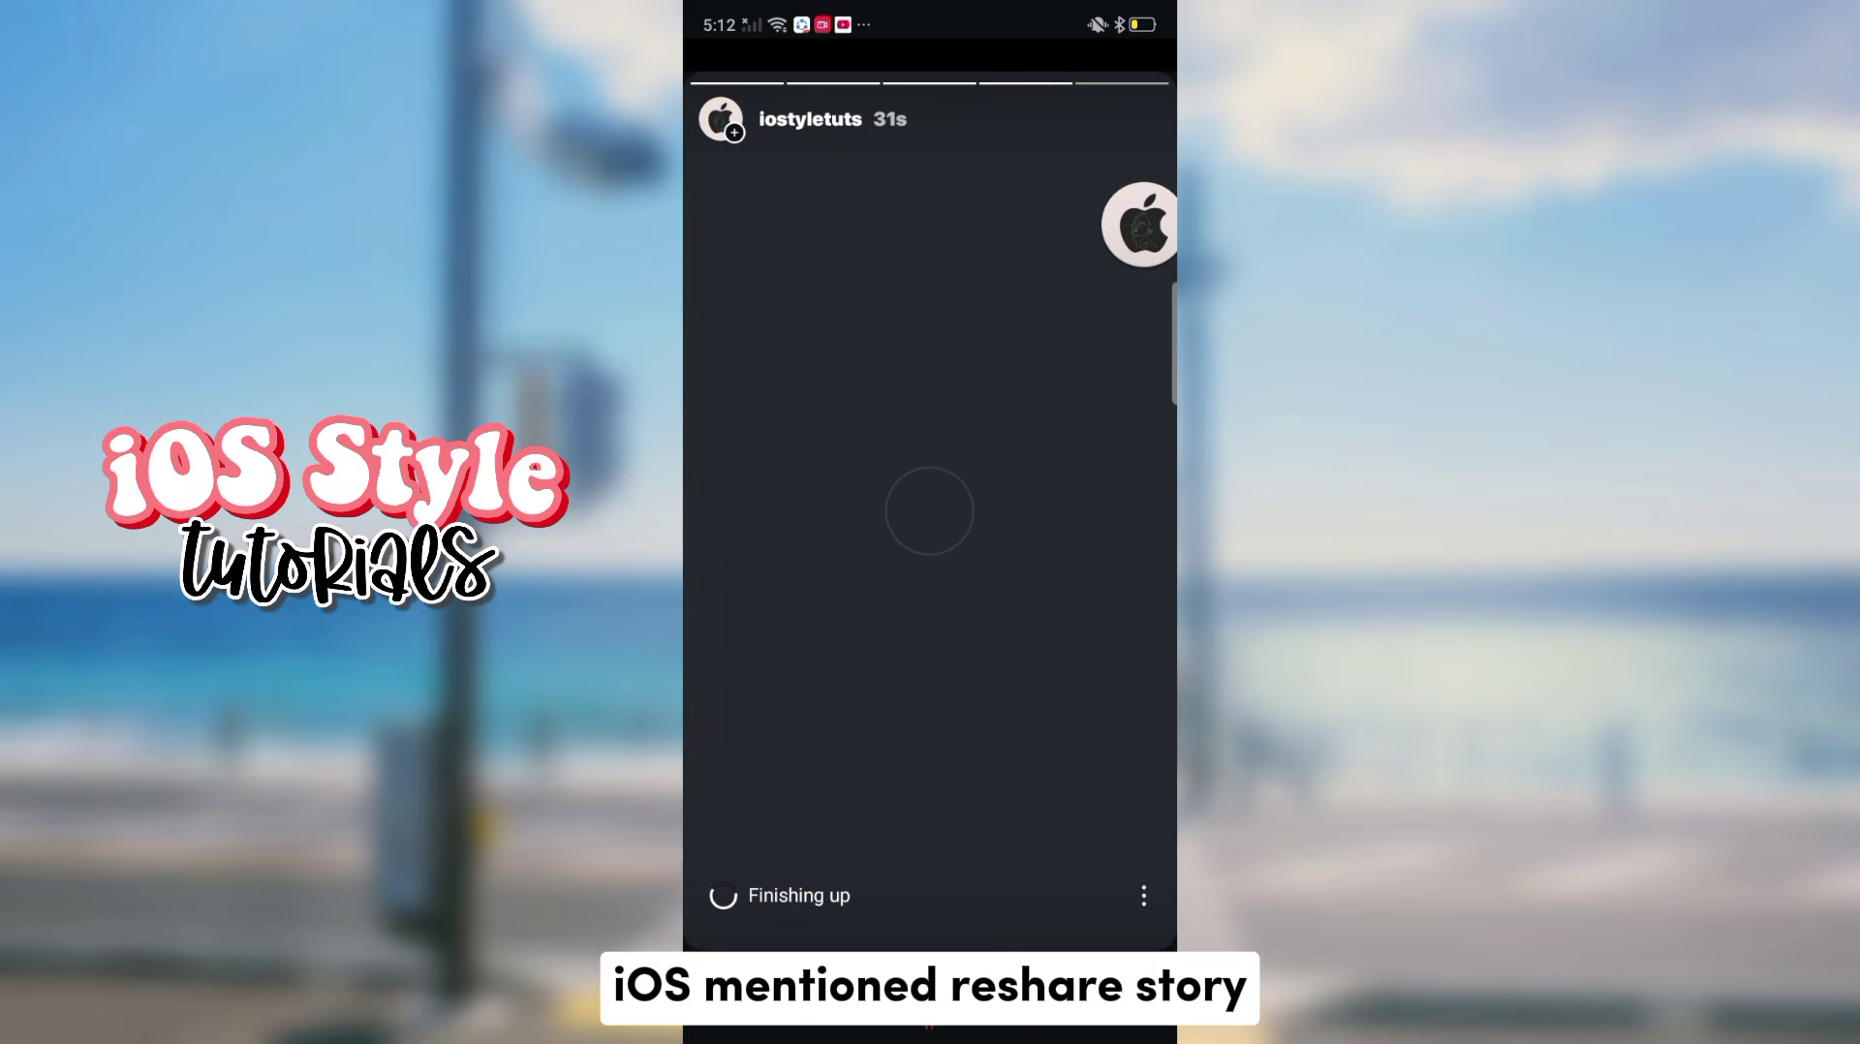
pyautogui.click(1090, 716)
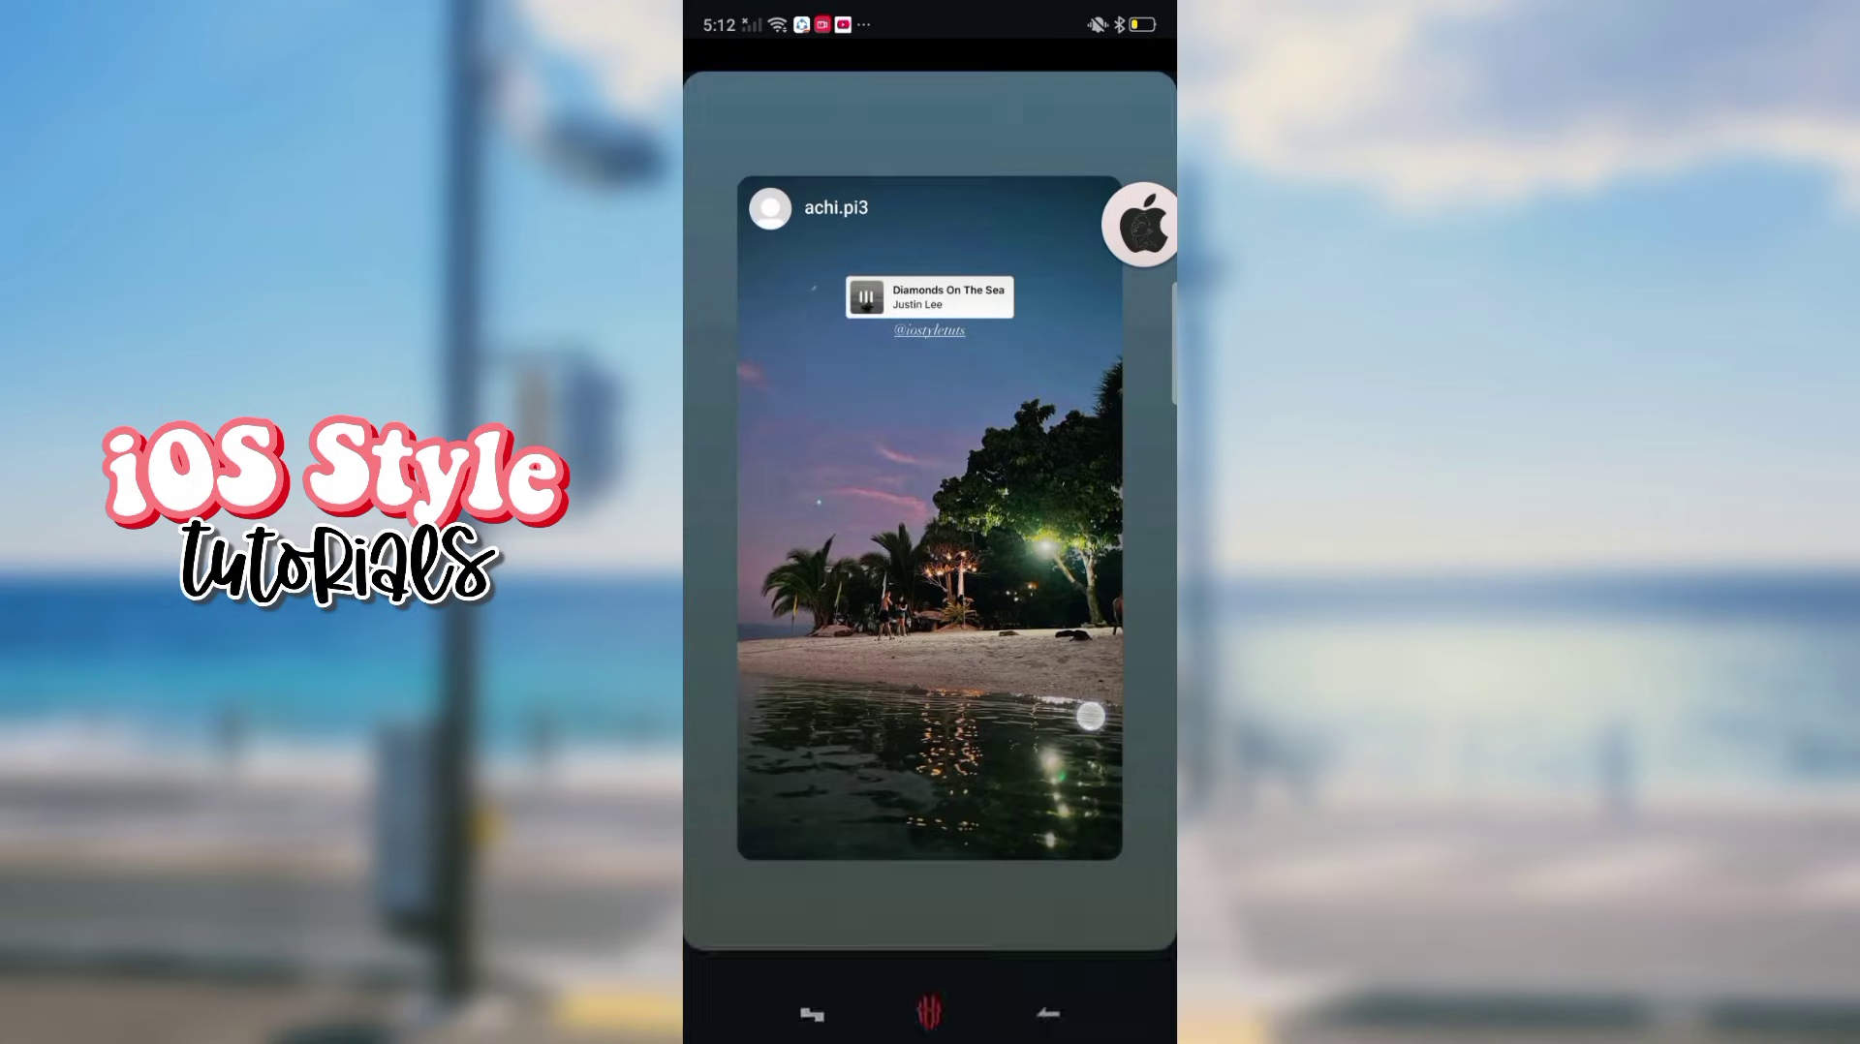
pyautogui.moveTo(1017, 735); pyautogui.dragTo(1043, 731)
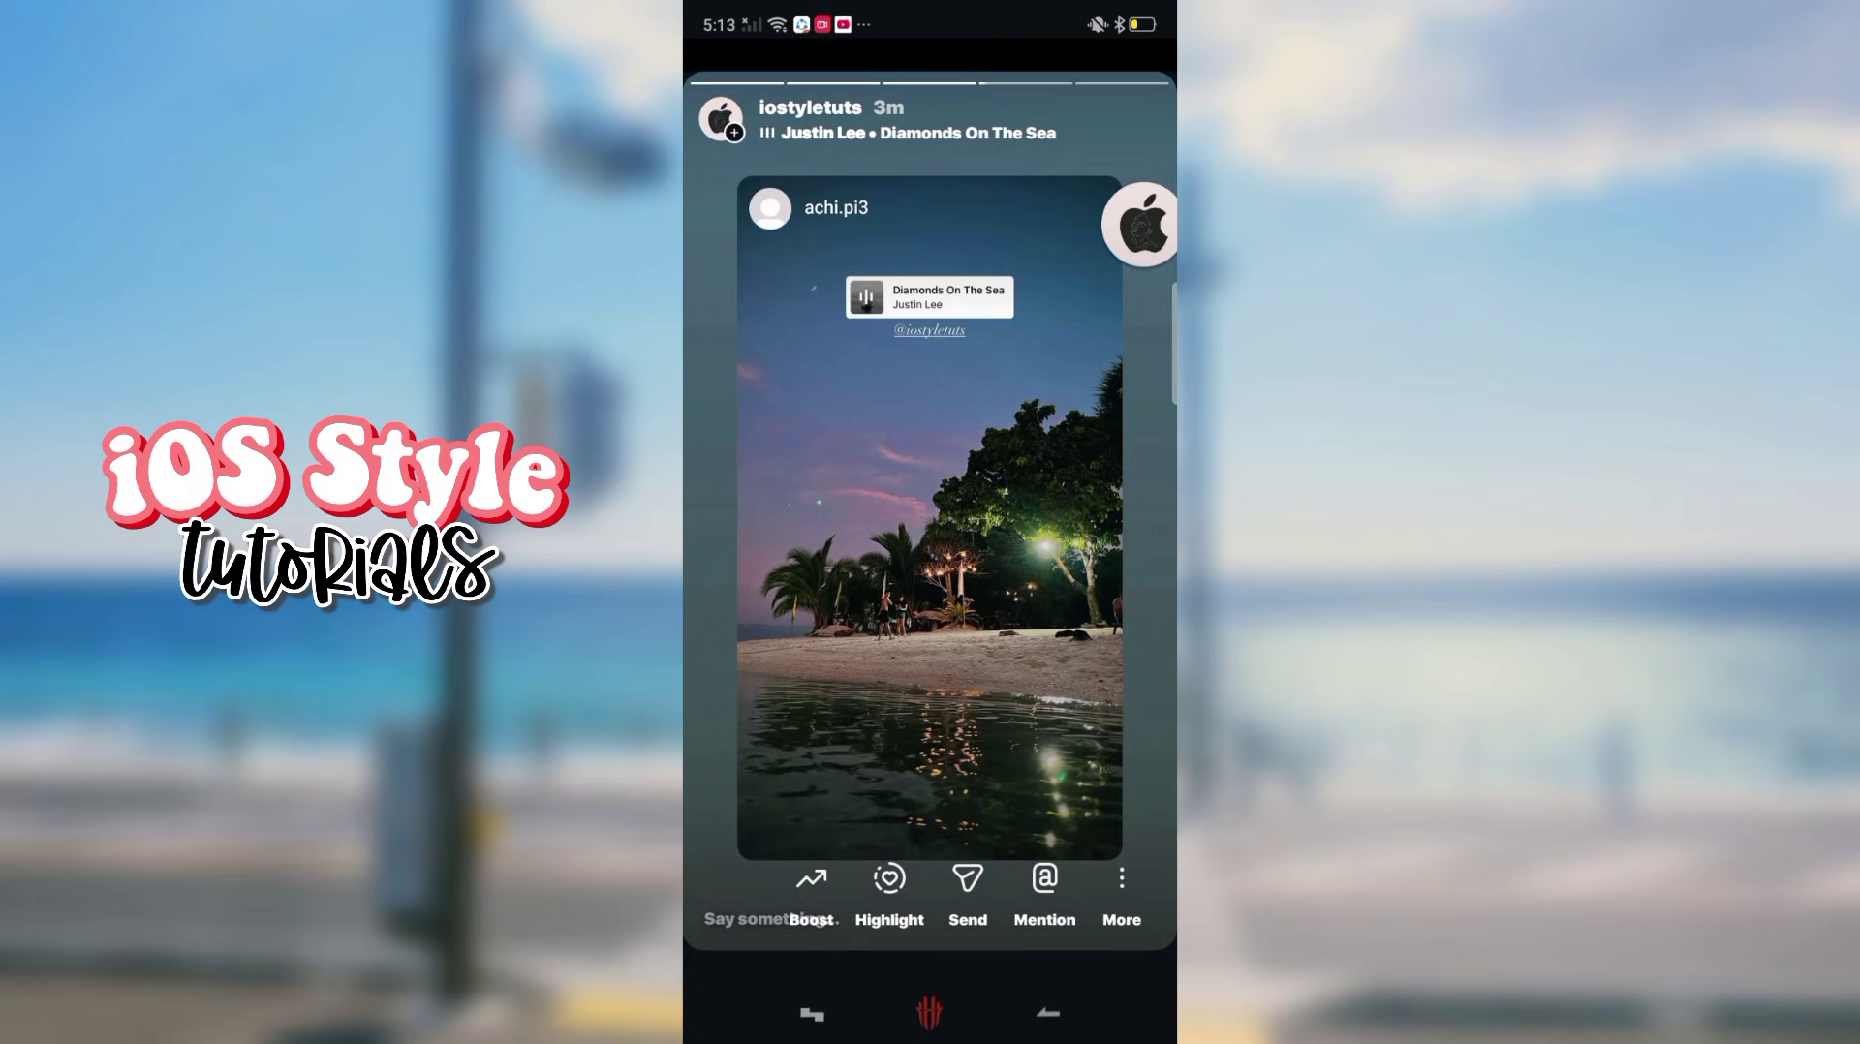
pyautogui.click(1042, 732)
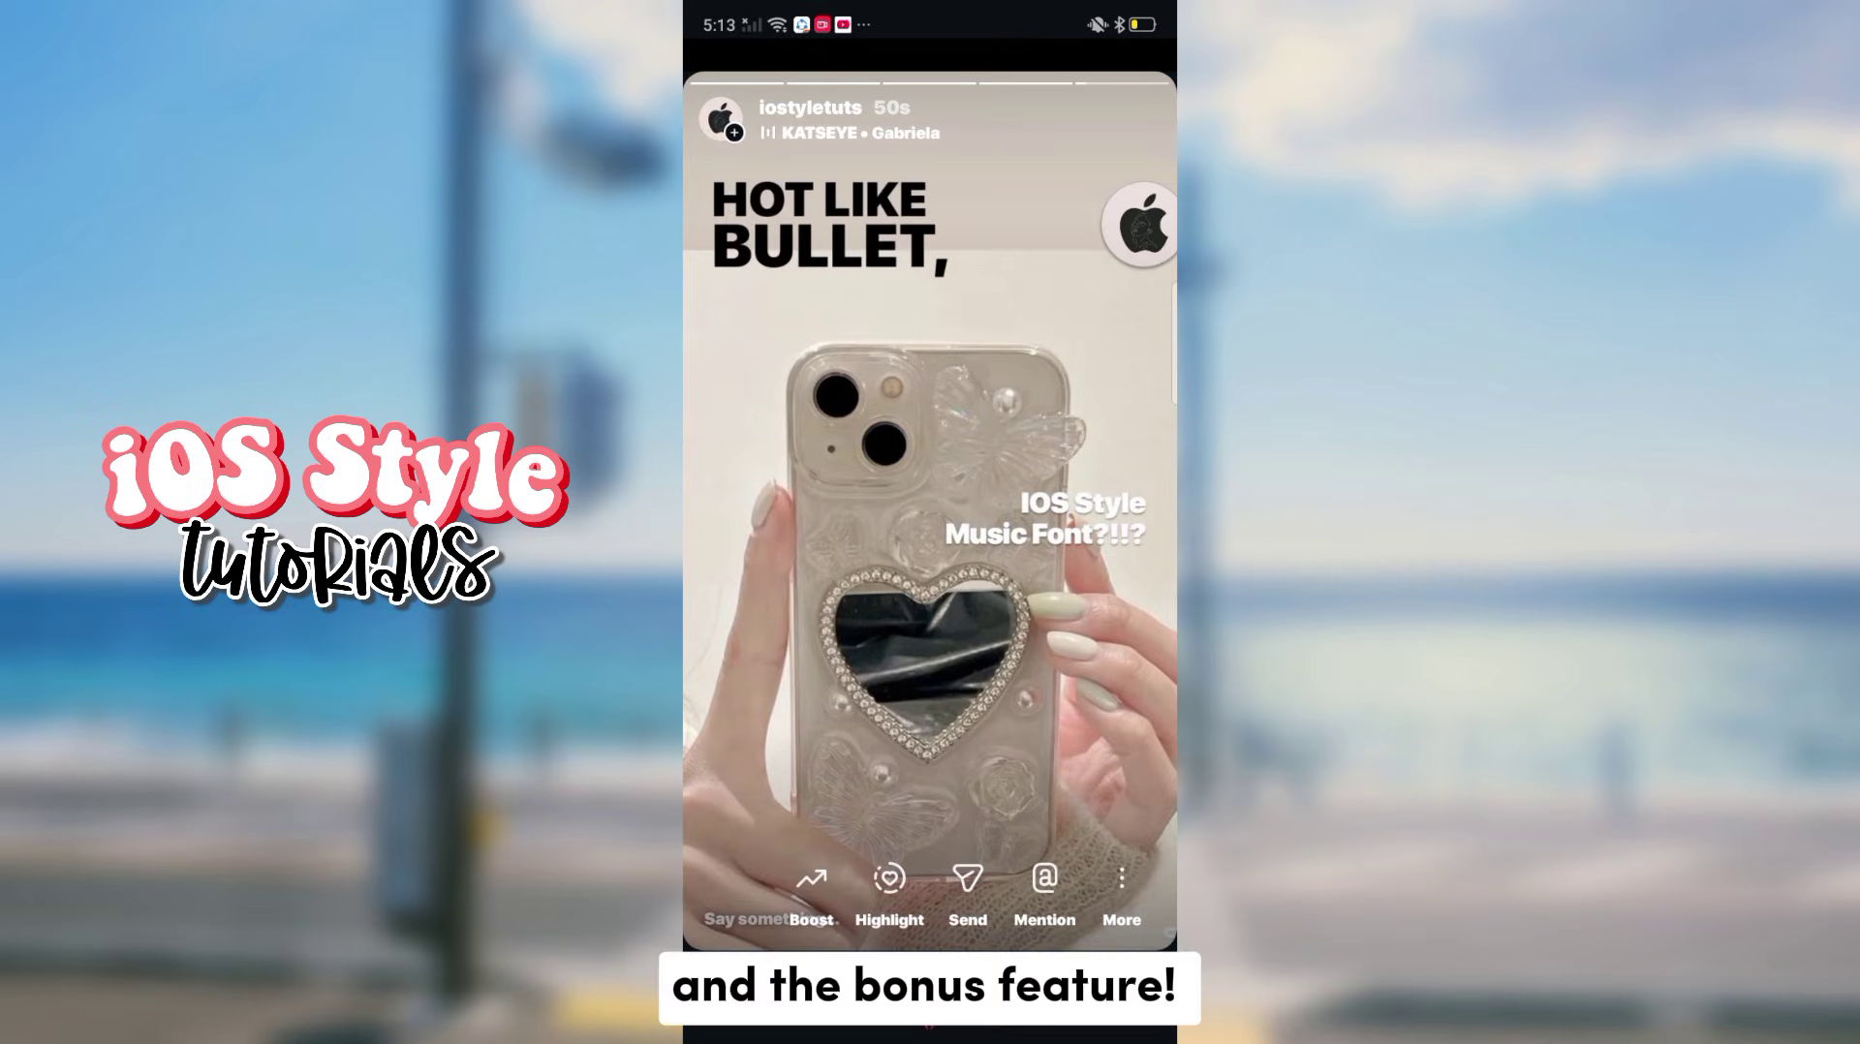